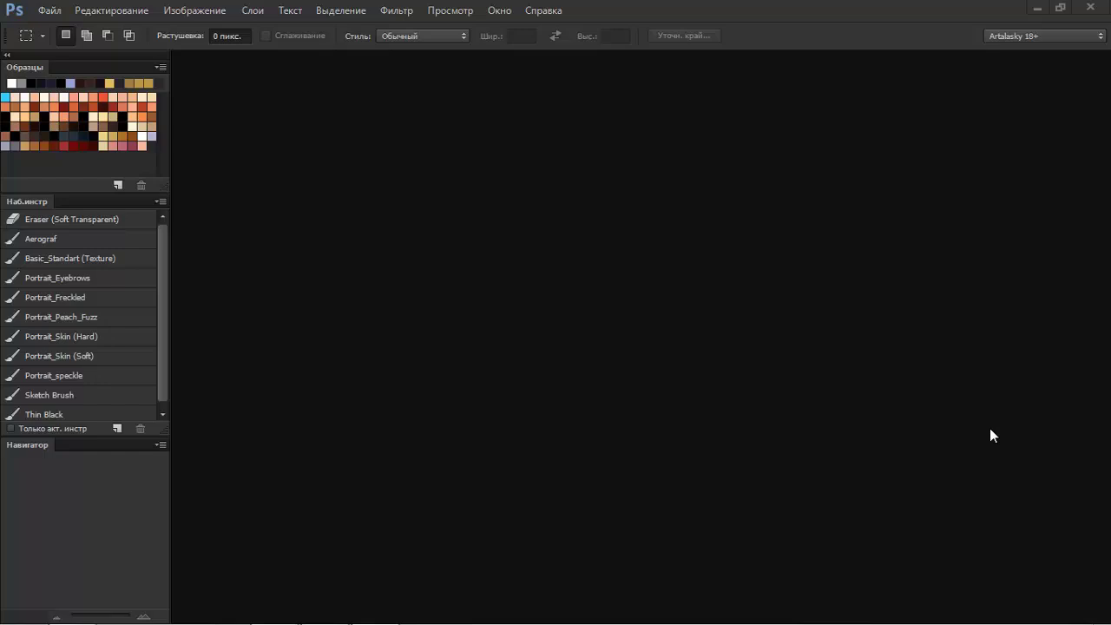
# Step: Open Windows Task Manager over the empty Photoshop workspace
pyautogui.hotkey('ctrl', 'shift', 'Escape')
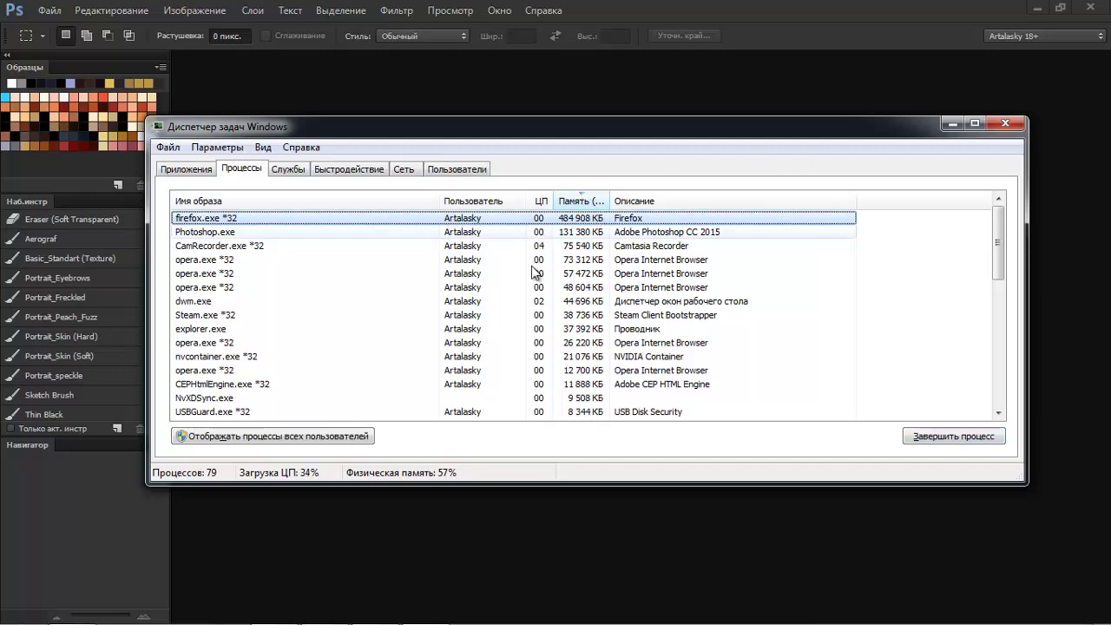
# Step: Bring up Firefox with the Pinterest profile, then minimize it back to Task Manager
pyautogui.click(273, 612)
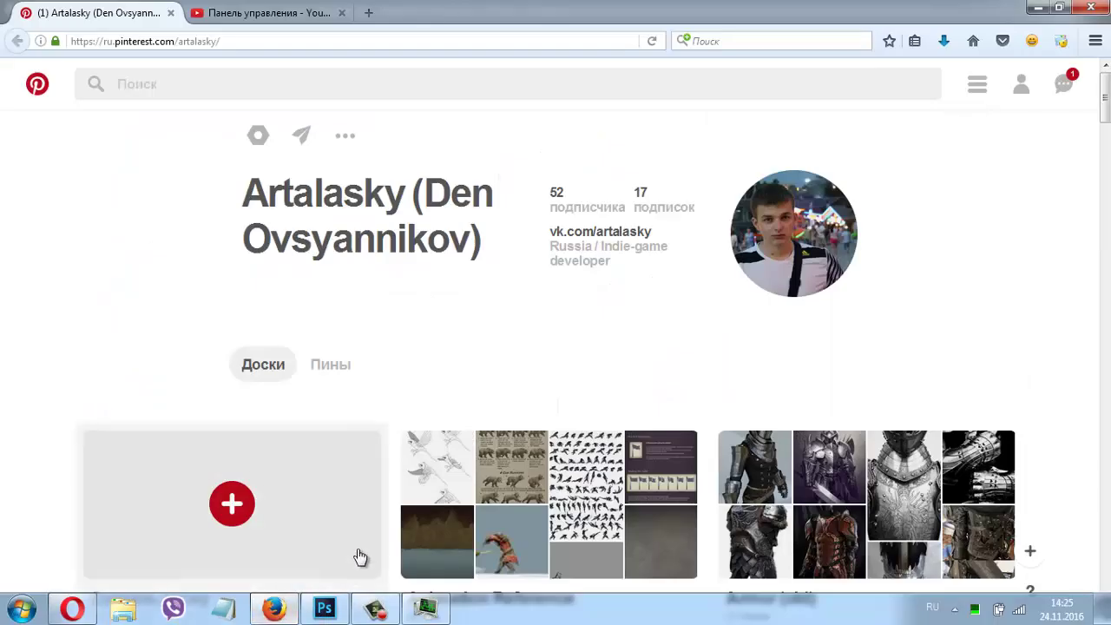
pyautogui.click(1033, 7)
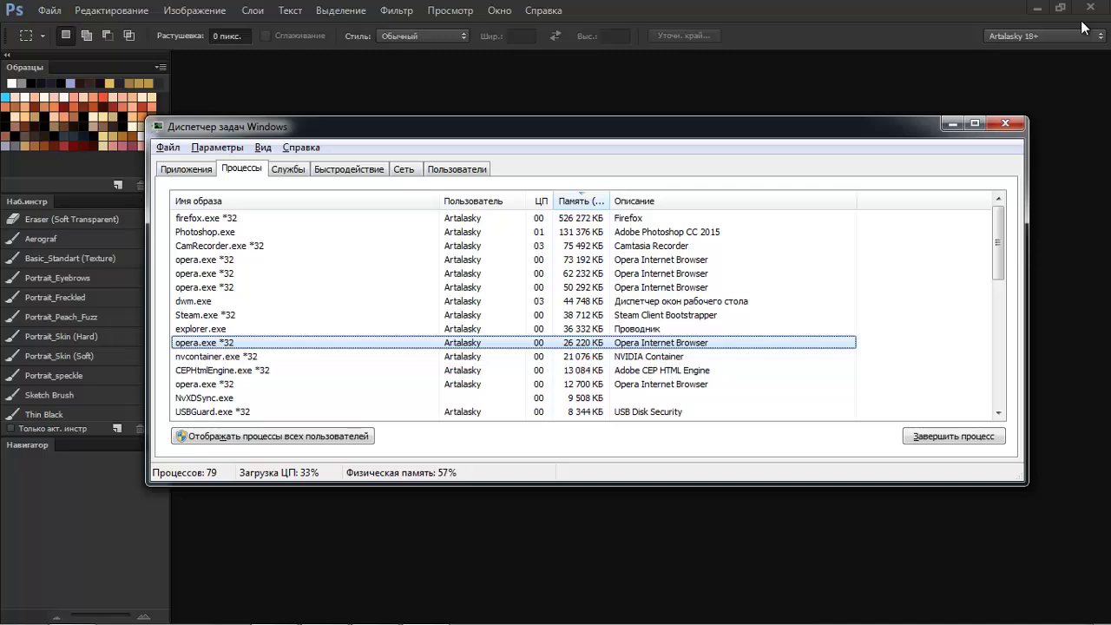
# Step: Close Task Manager, launch PureRef from the desktop shortcut and move its empty board right
pyautogui.click(1003, 123)
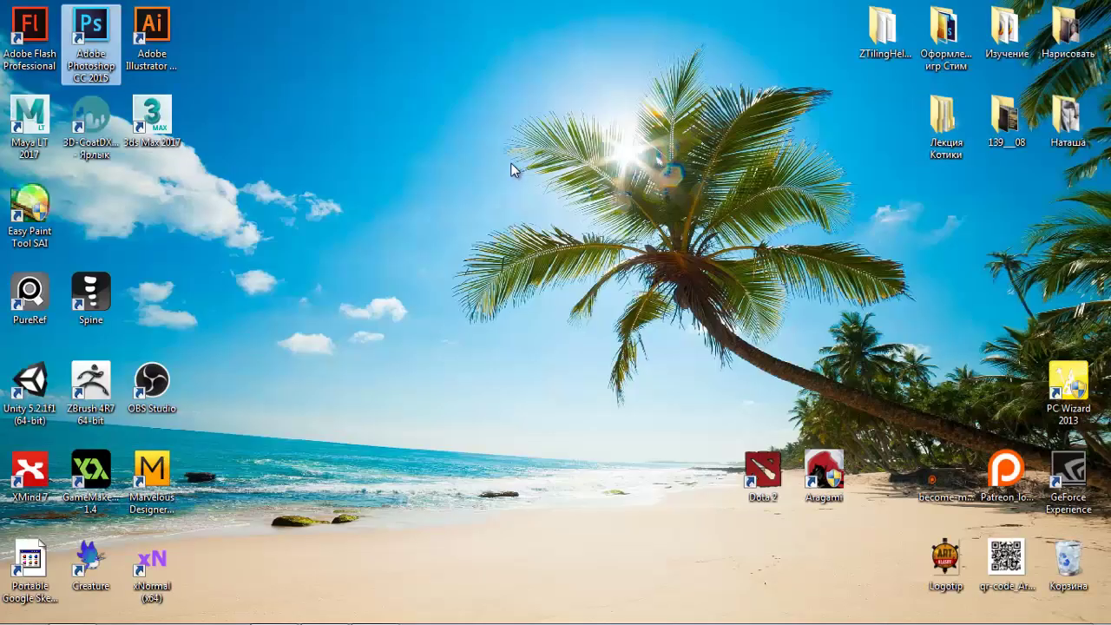
pyautogui.doubleClick(57, 285)
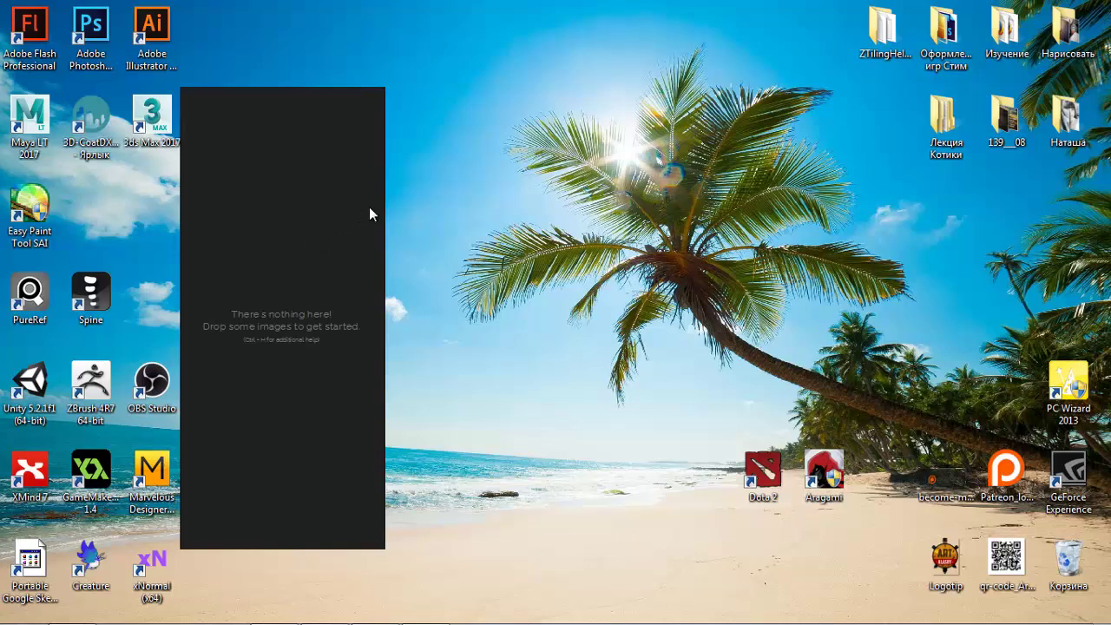
pyautogui.moveTo(327, 233); pyautogui.dragTo(718, 248)
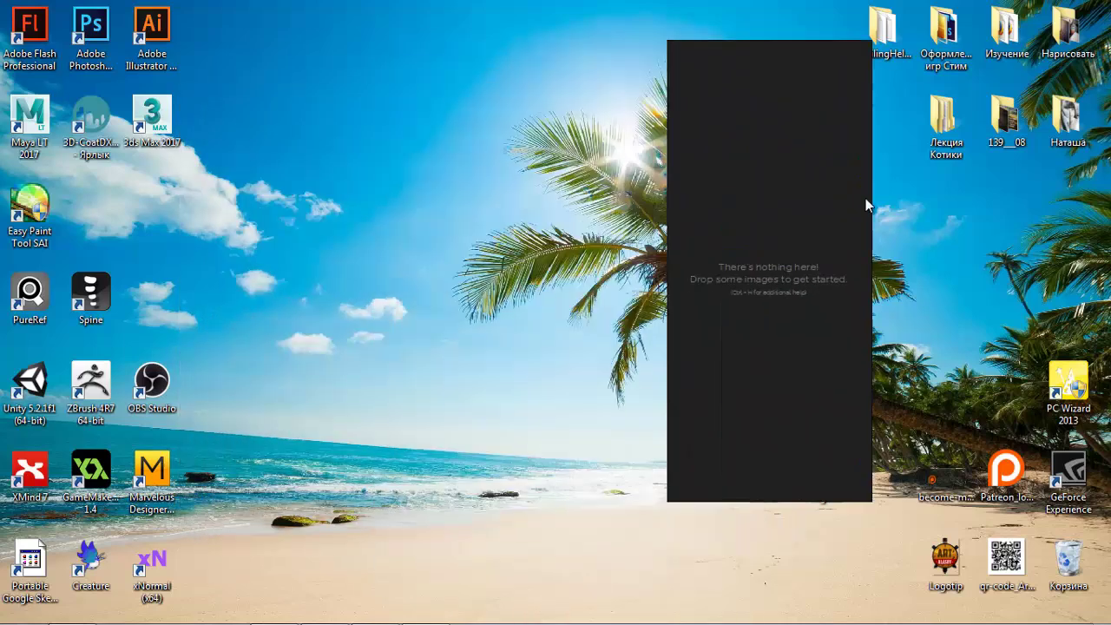
pyautogui.hotkey('alt', 'Tab')
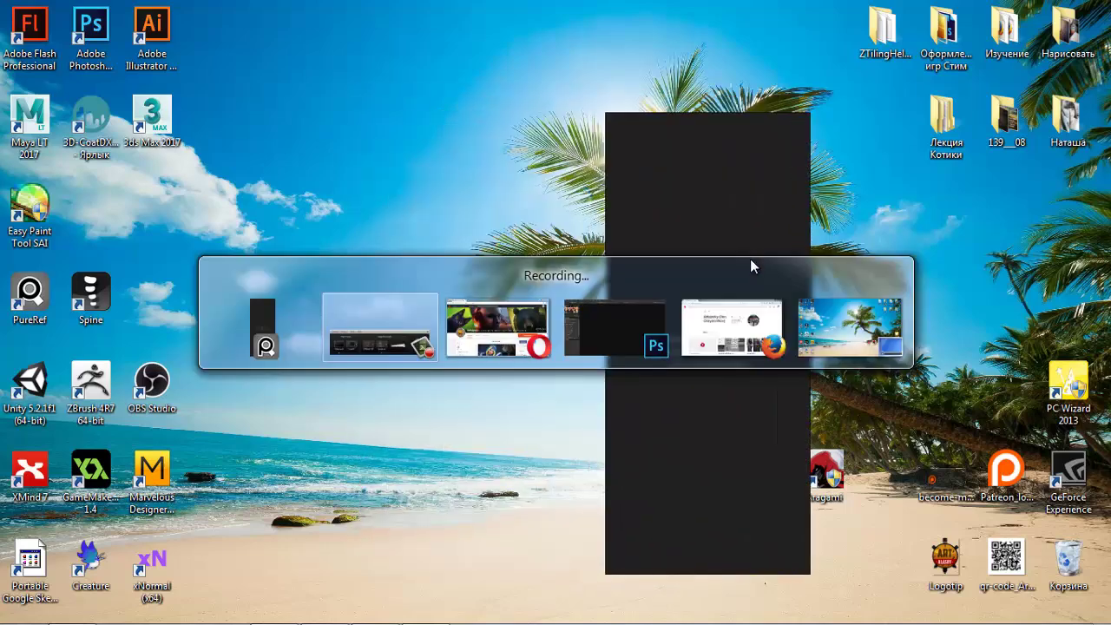
pyautogui.hotkey('alt', 'Tab')
pyautogui.hotkey('alt', 'Tab')
# Step: Shift the board further right, delete its stray note, and create a 1280×720 Photoshop document
pyautogui.moveTo(753, 267); pyautogui.dragTo(1040, 258)
pyautogui.hotkey('ctrl', 't')
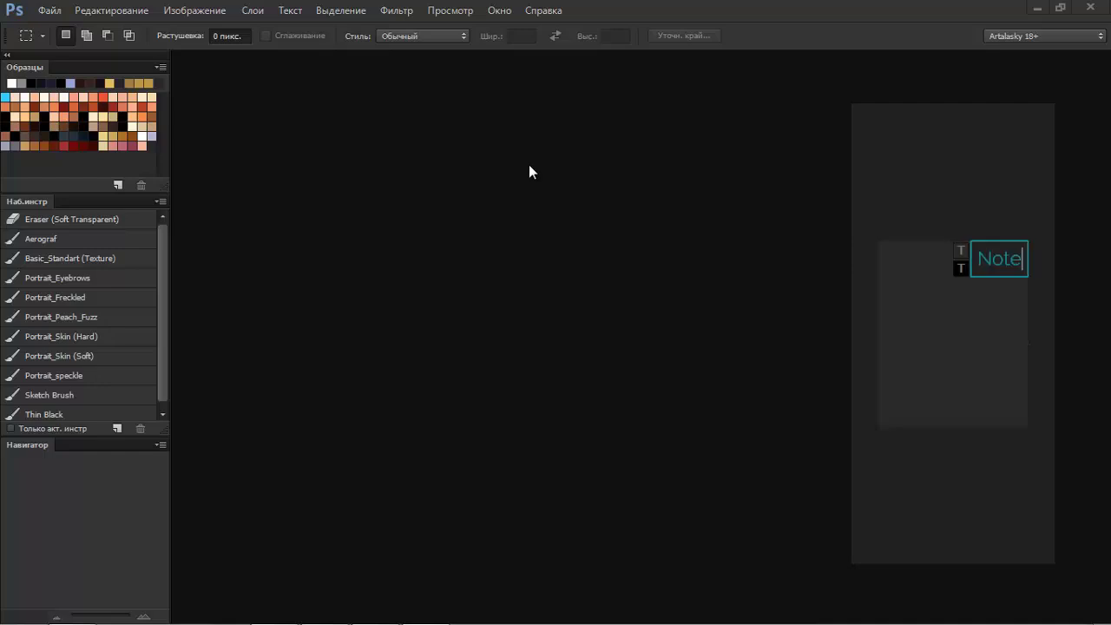
pyautogui.click(915, 305)
pyautogui.click(985, 262)
pyautogui.press('Delete')
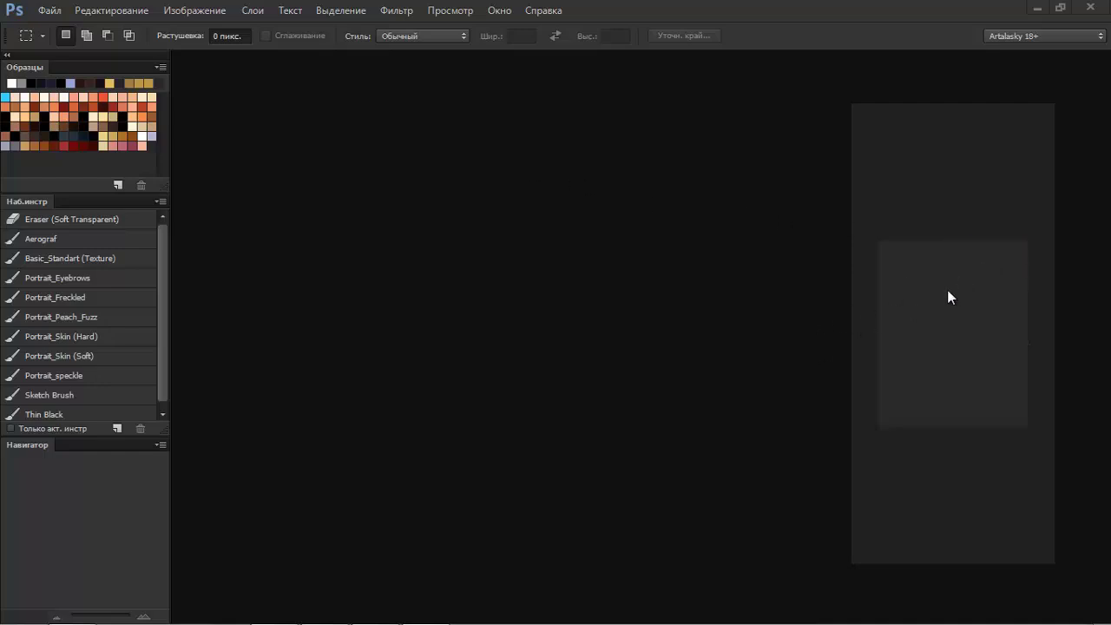
pyautogui.hotkey('ctrl', 'n')
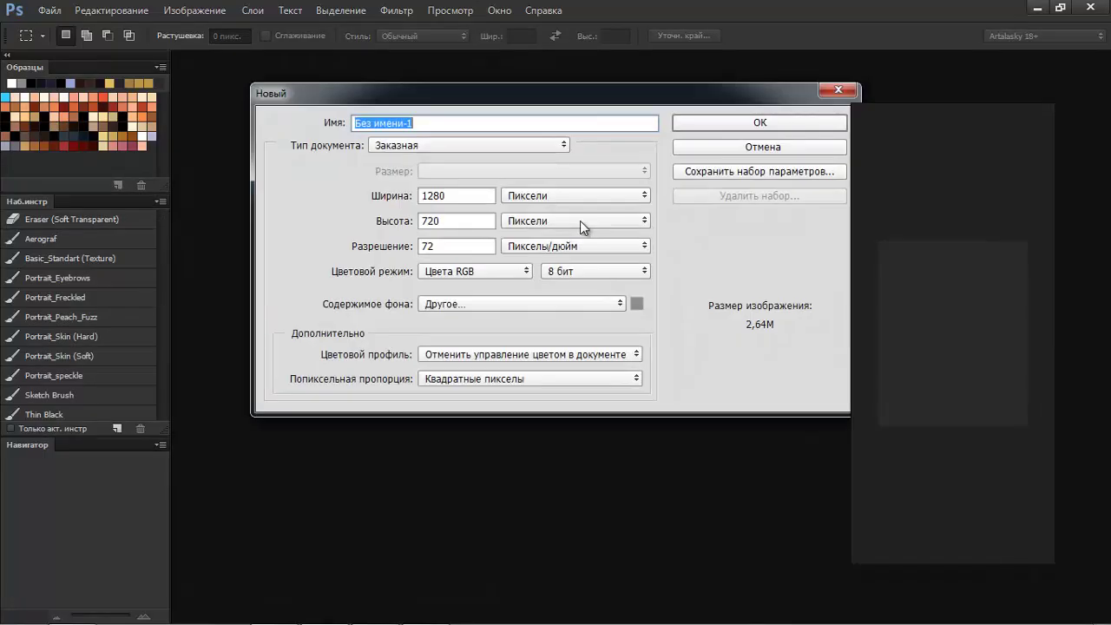
pyautogui.click(725, 127)
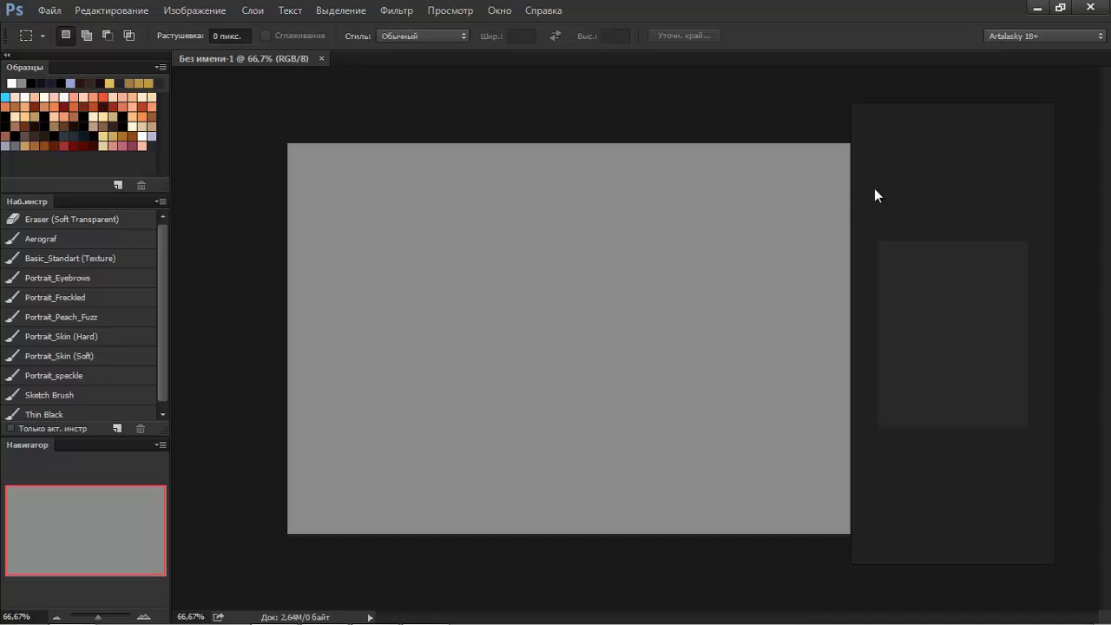
# Step: Shorten and widen the PureRef window, then park it at the canvas's top right
pyautogui.moveTo(951, 167)
pyautogui.mouseDown()
pyautogui.moveTo(747, 216)
pyautogui.moveTo(272, 138)
pyautogui.moveTo(483, 164)
pyautogui.moveTo(327, 147)
pyautogui.mouseUp()
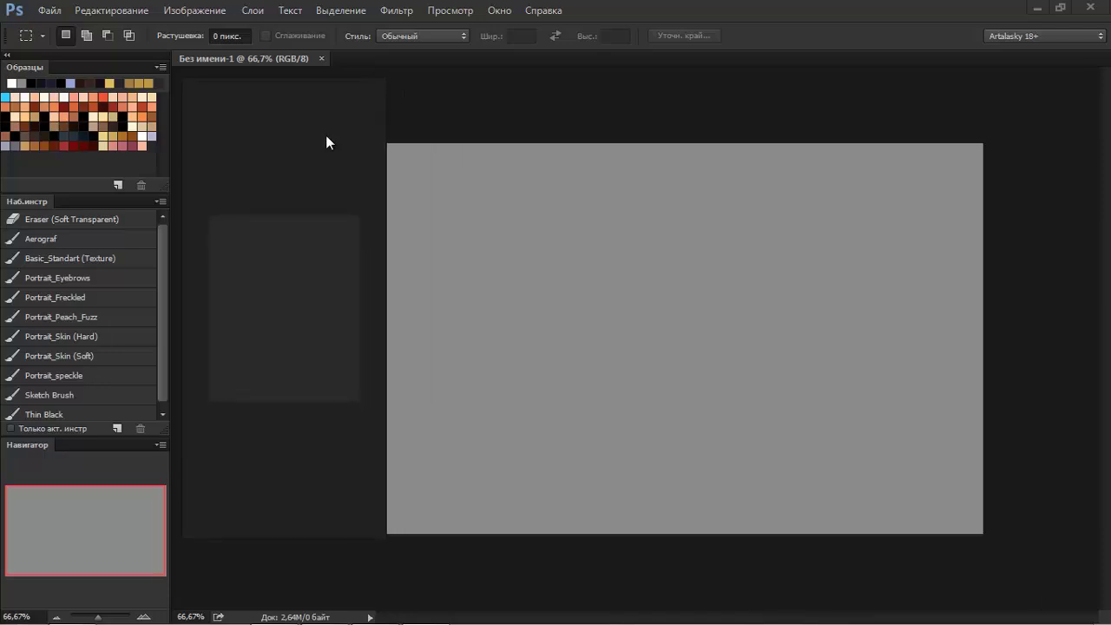
pyautogui.moveTo(314, 536); pyautogui.dragTo(353, 311)
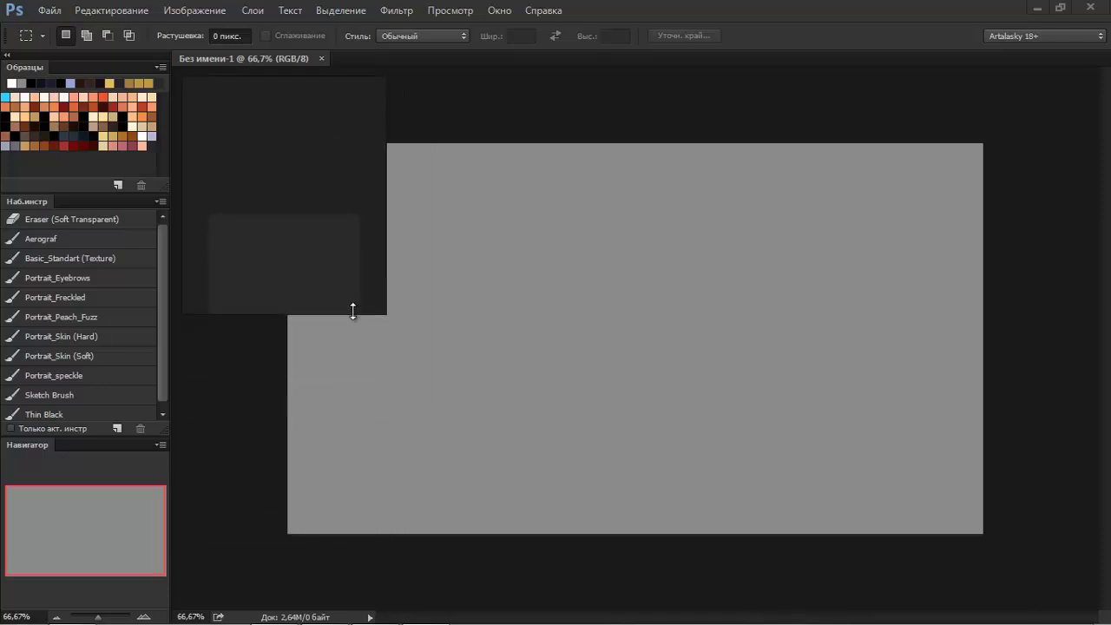
pyautogui.moveTo(385, 240); pyautogui.dragTo(521, 212)
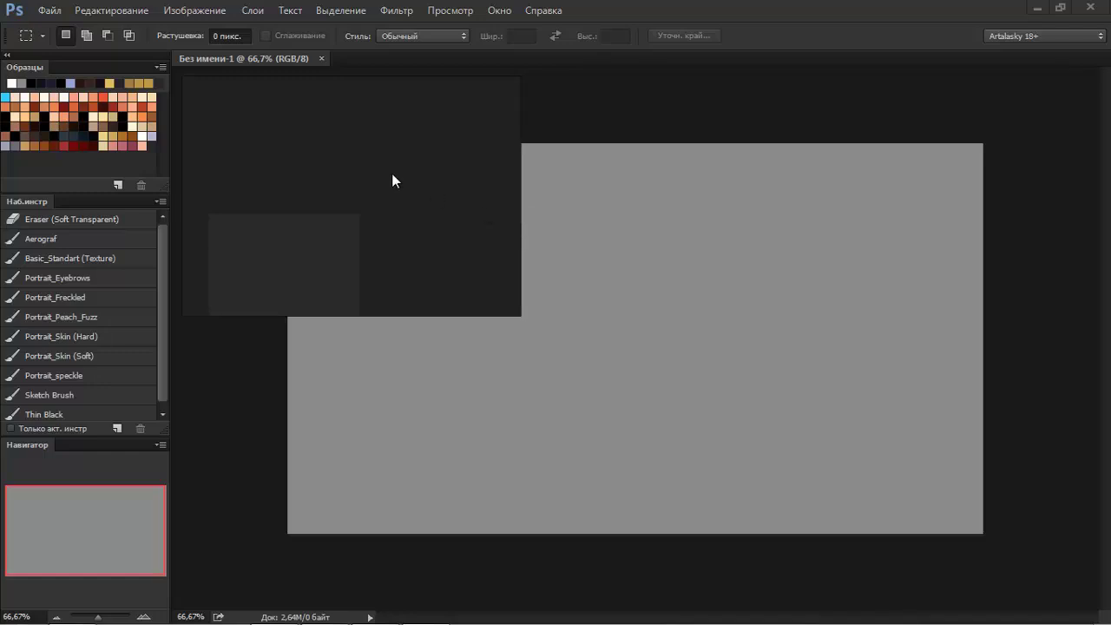
pyautogui.moveTo(392, 180); pyautogui.dragTo(941, 182)
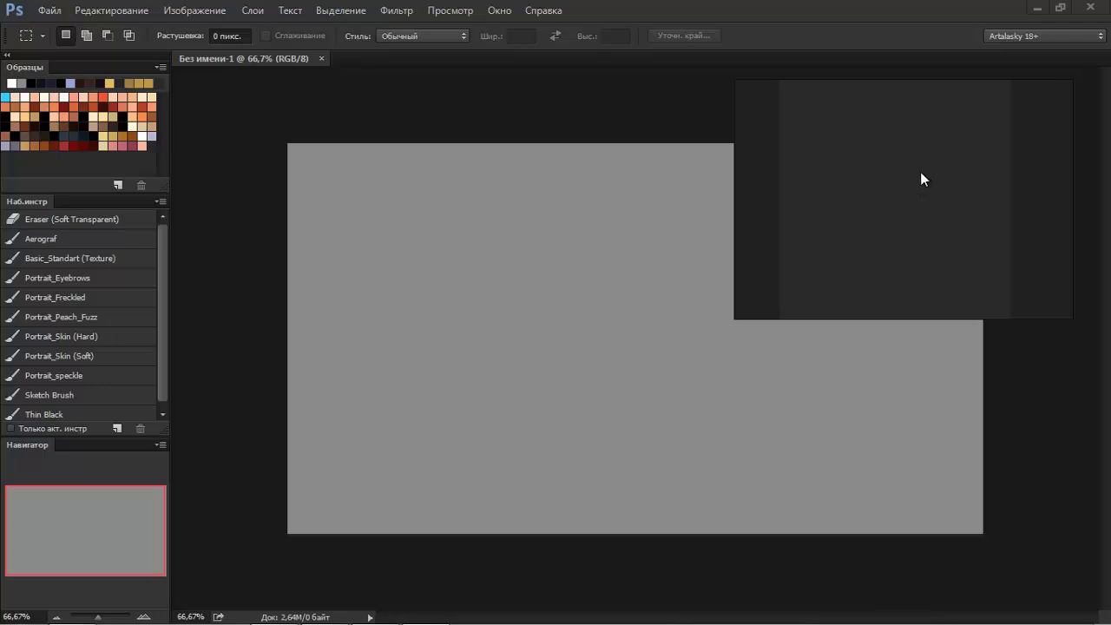
# Step: Turn off the board's Always On Top and confirm it drops behind Photoshop
pyautogui.rightClick(844, 154)
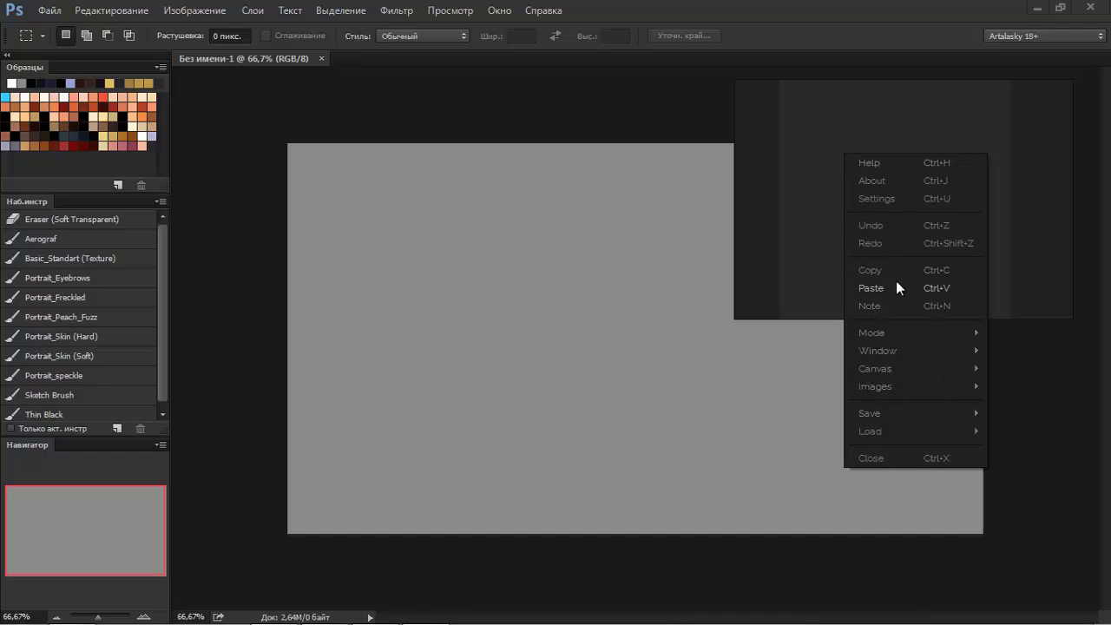
pyautogui.moveTo(911, 334)
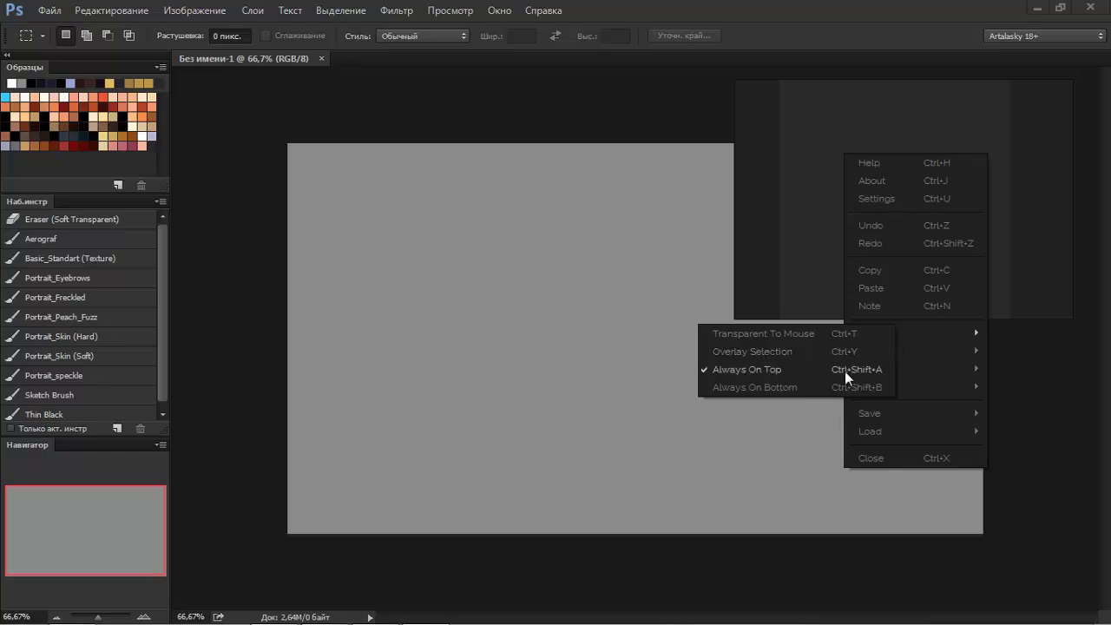
pyautogui.click(783, 370)
pyautogui.click(731, 354)
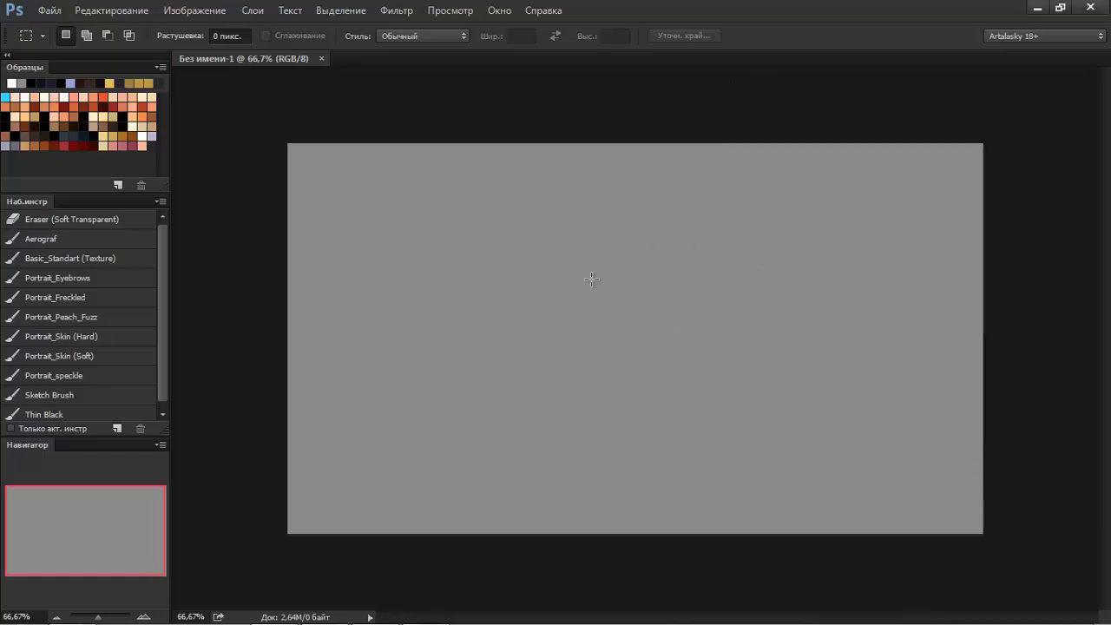
pyautogui.hotkey('alt', 'Tab')
pyautogui.click(493, 323)
# Step: Re-enable Always On Top for the board from its right-click Mode menu
pyautogui.rightClick(916, 209)
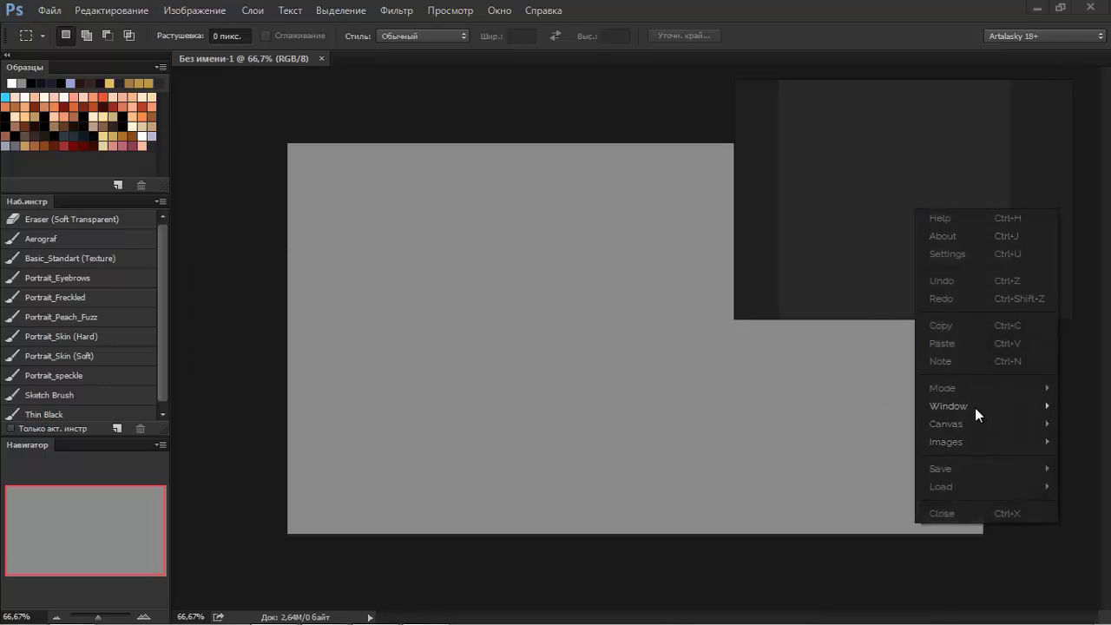
pyautogui.moveTo(972, 406)
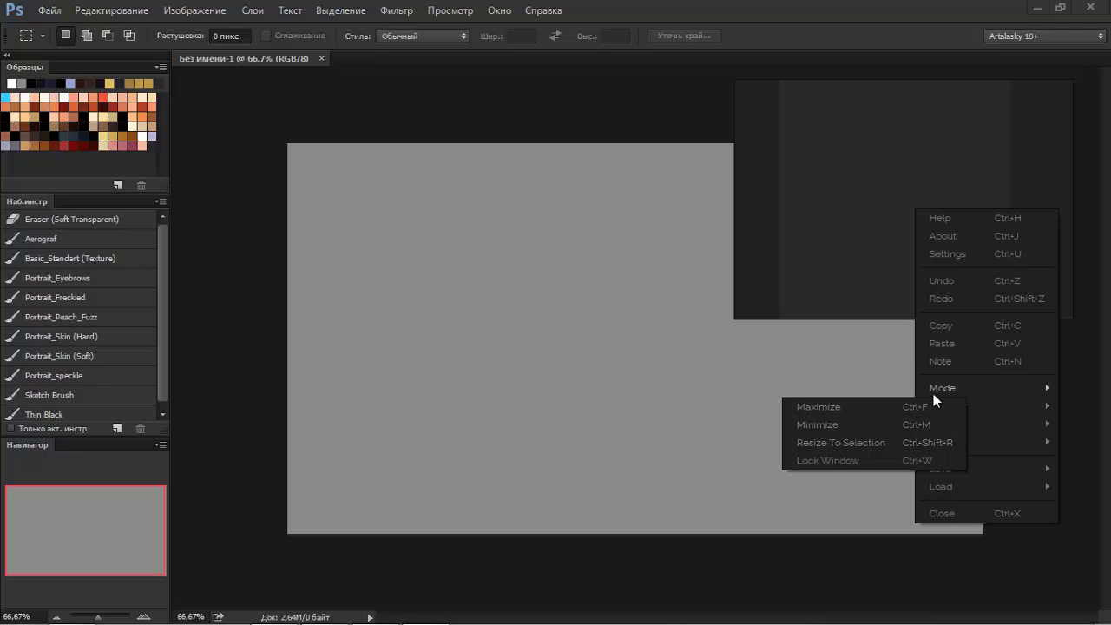
pyautogui.click(940, 385)
pyautogui.click(940, 246)
pyautogui.rightClick(922, 245)
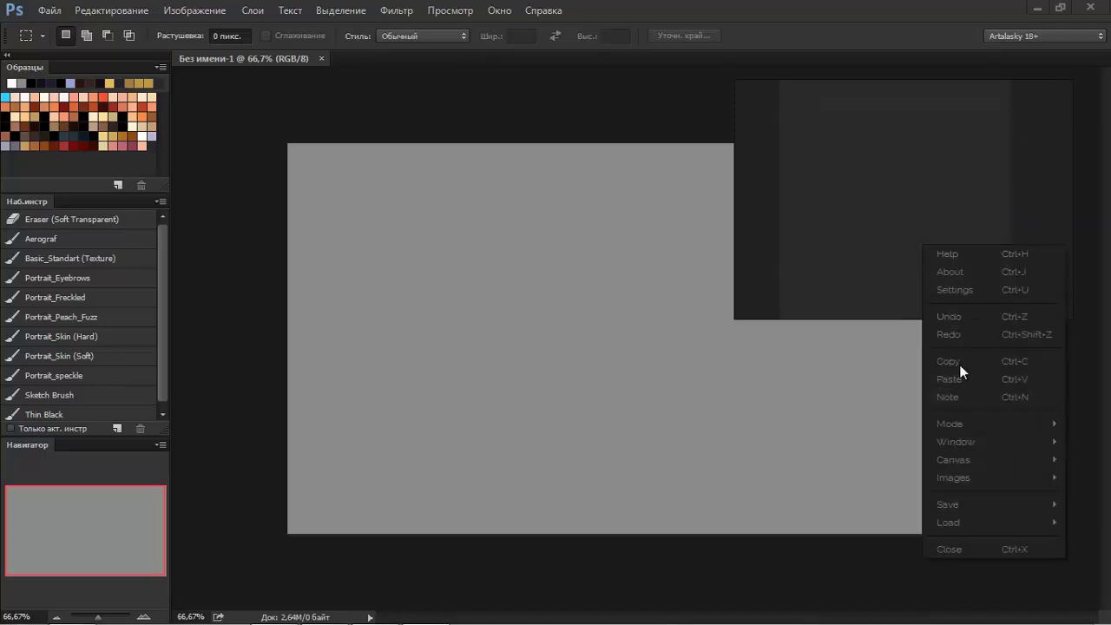
pyautogui.moveTo(989, 460)
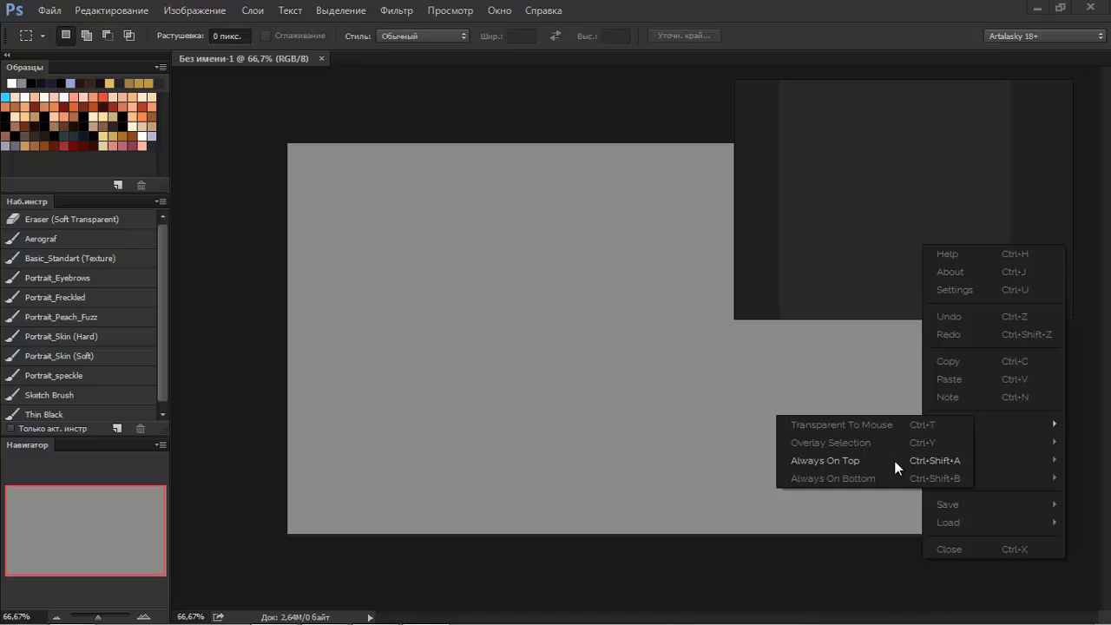
pyautogui.click(894, 460)
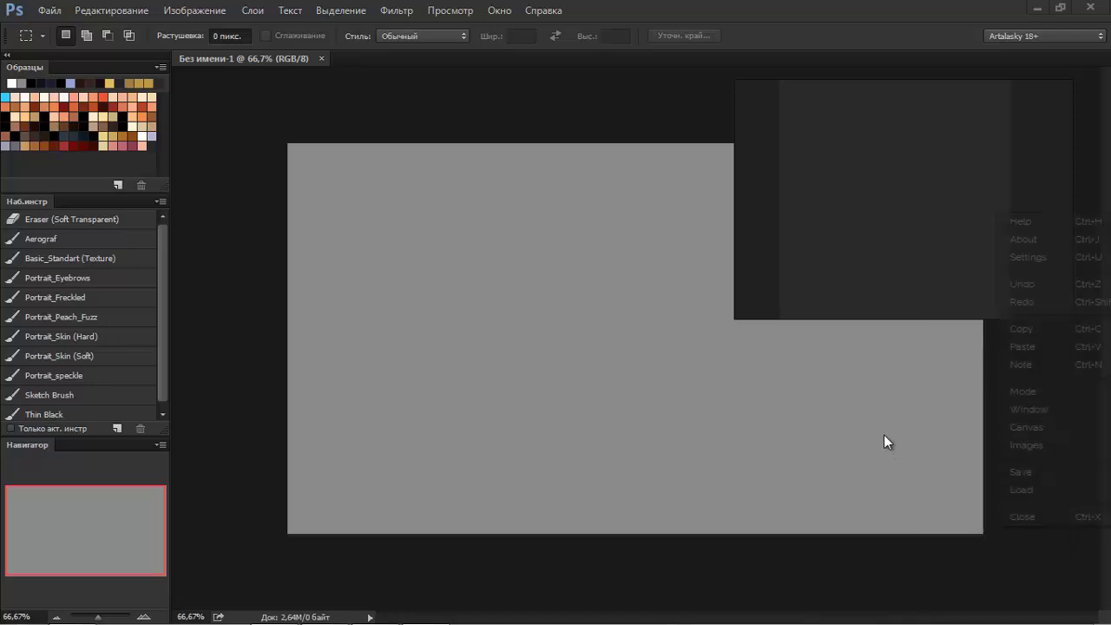
pyautogui.rightClick(883, 442)
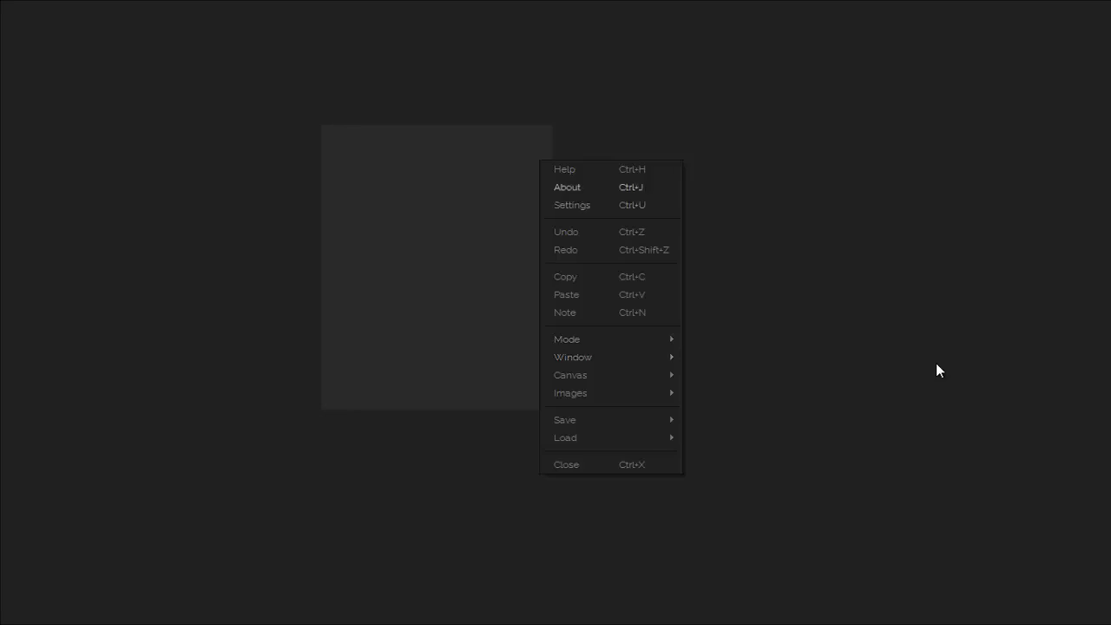
pyautogui.press('Escape')
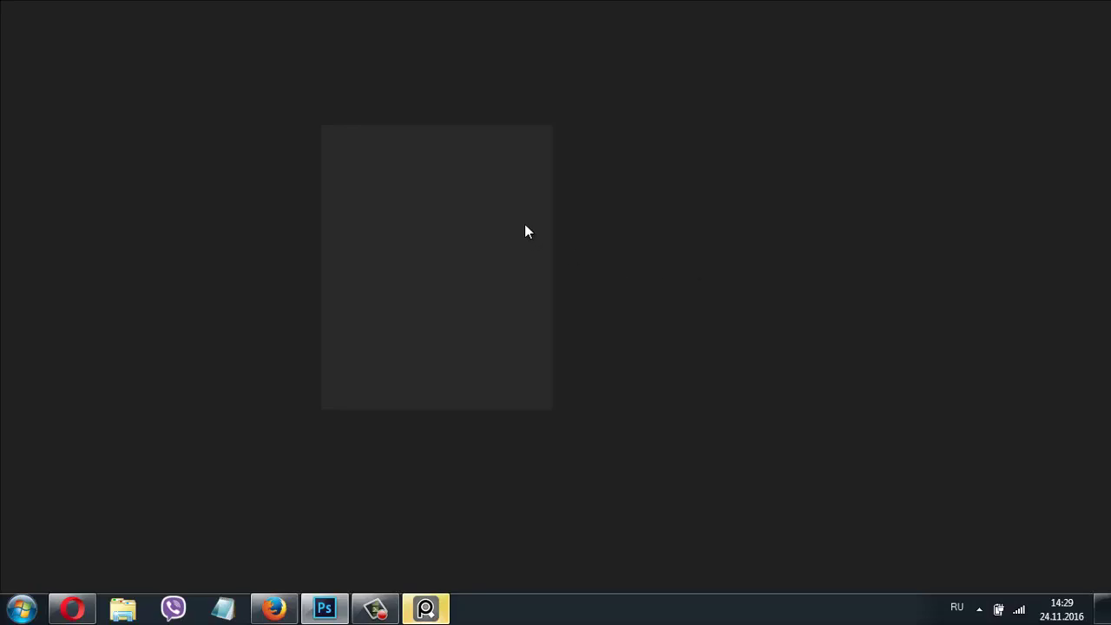
pyautogui.rightClick(590, 193)
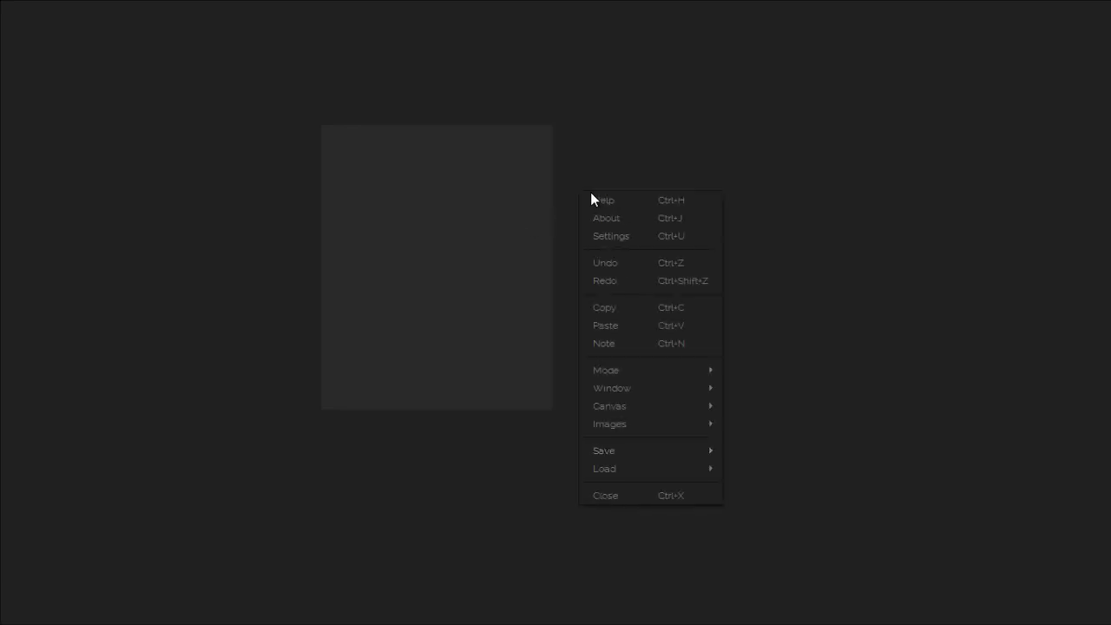
pyautogui.click(754, 389)
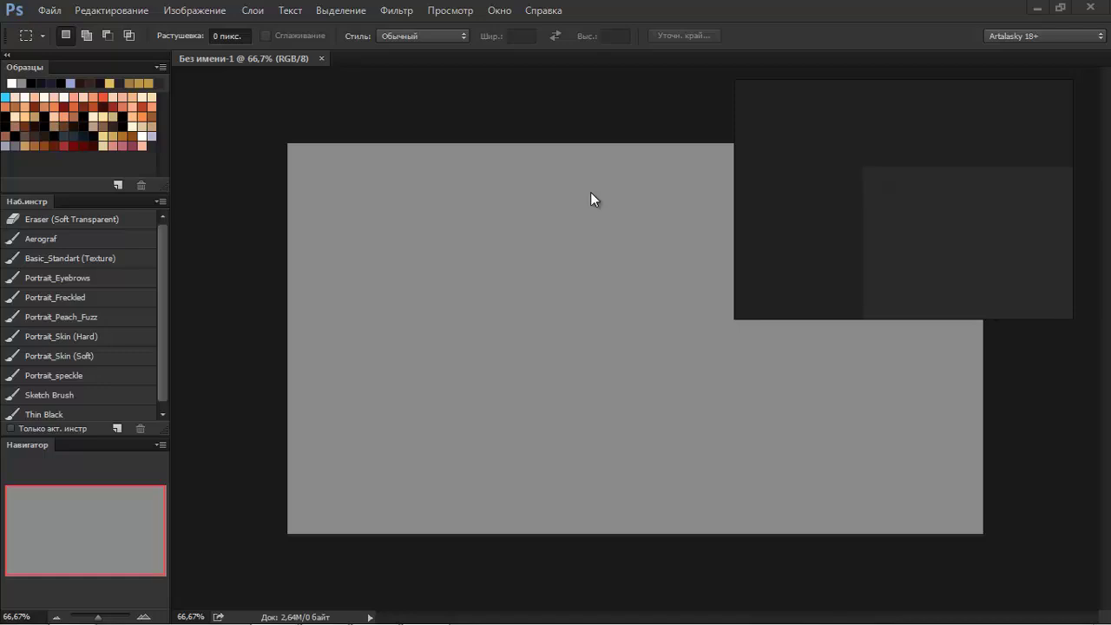
# Step: Drag palette.png from the Pictures library onto the PureRef board and close the file browser
pyautogui.hotkey('alt', 'Tab')
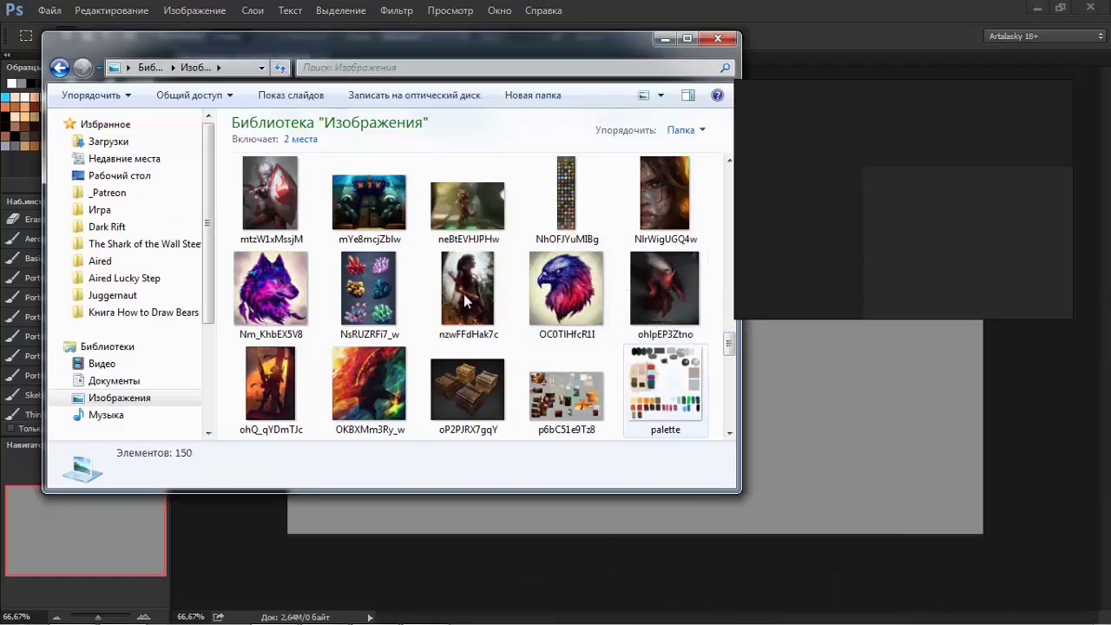
pyautogui.moveTo(665, 386); pyautogui.dragTo(898, 243)
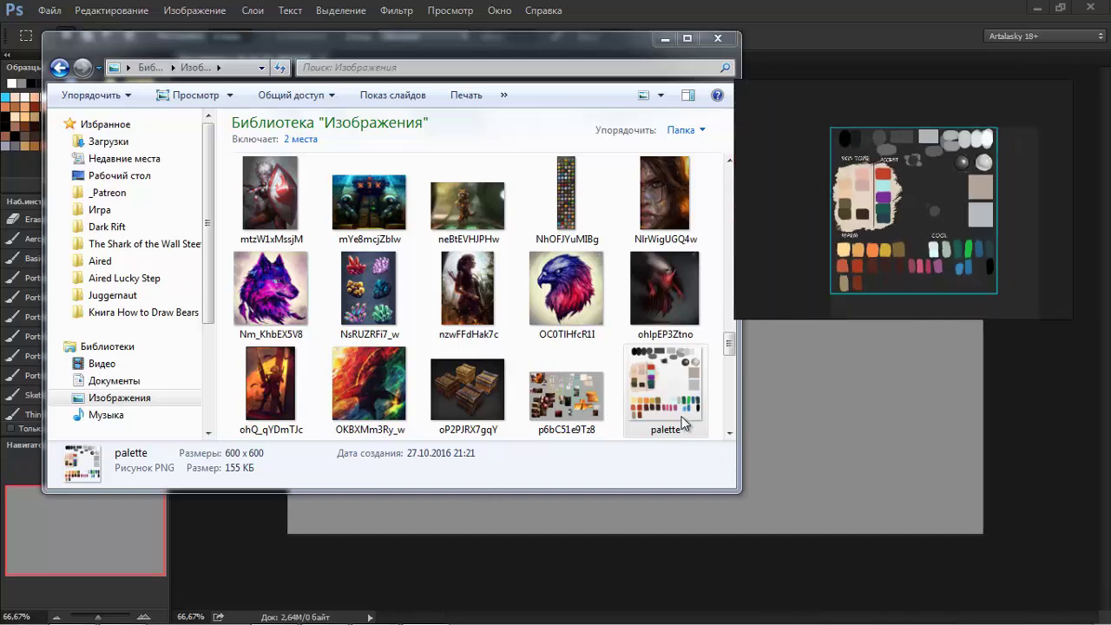
pyautogui.click(841, 227)
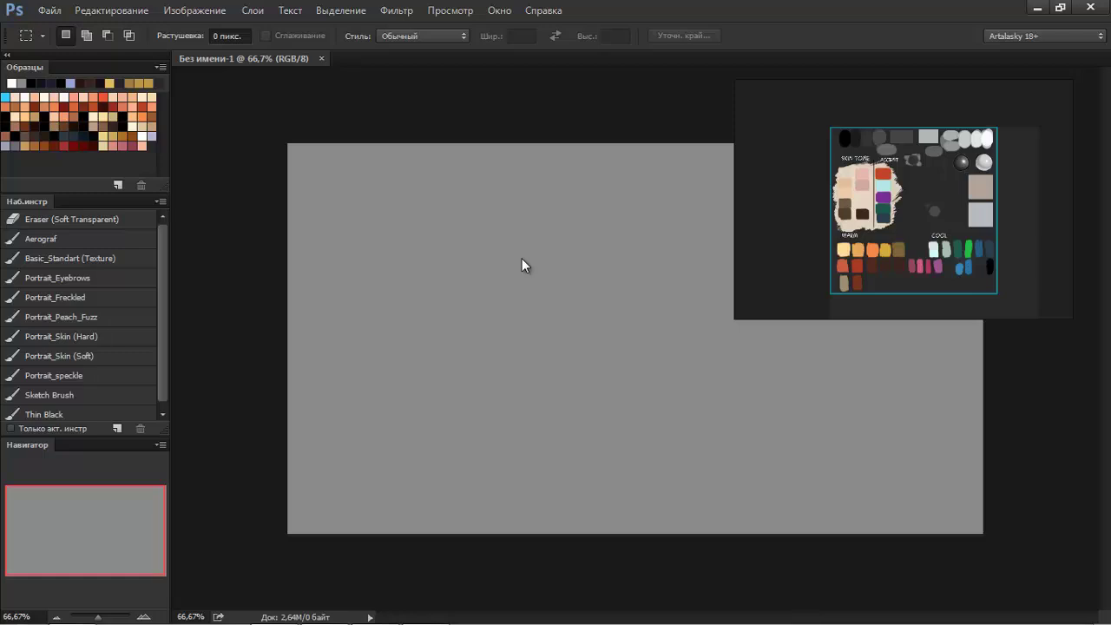
# Step: Show the profile's followed boards, such as Japanese swords, Zbrush tutorials and Roman costumes
pyautogui.hotkey('alt', 'Tab')
pyautogui.hotkey('alt', 'Tab')
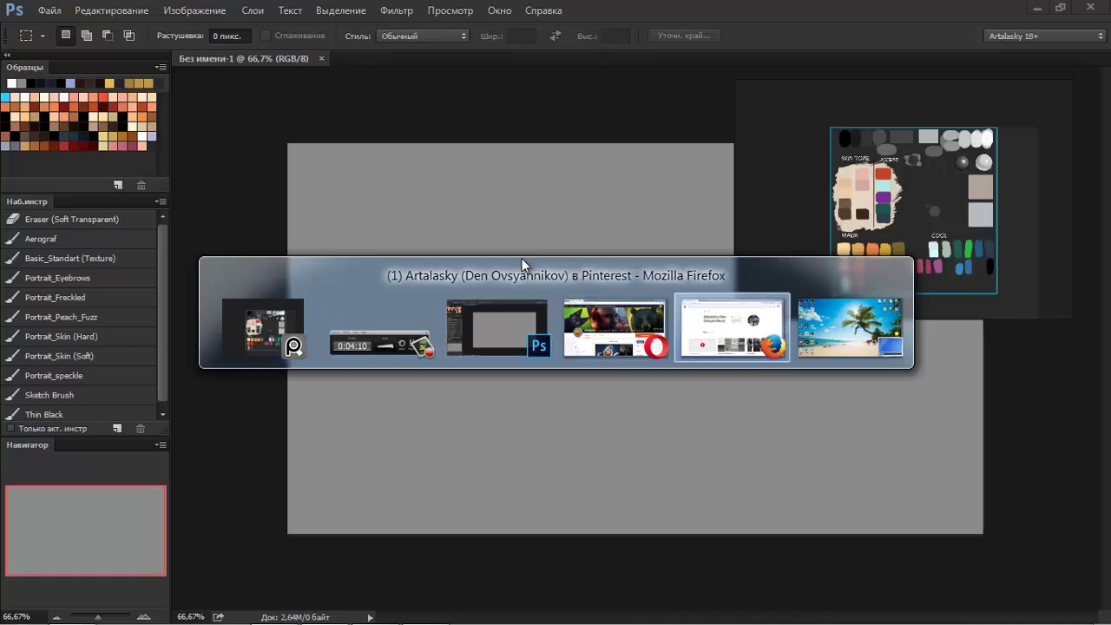
pyautogui.scroll(-1, 522, 264)
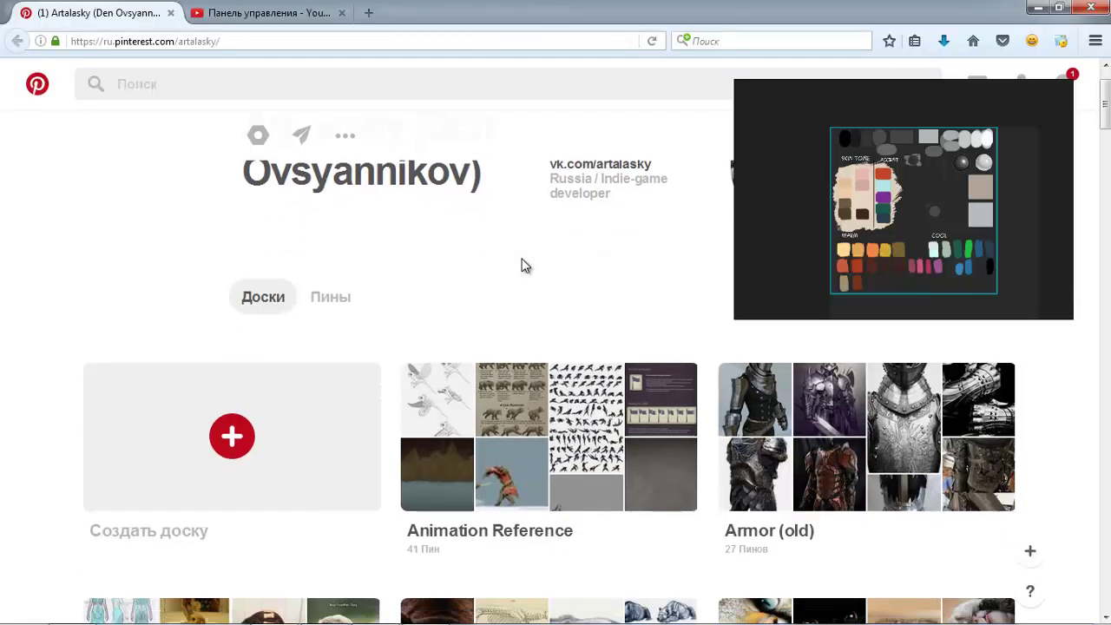
pyautogui.scroll(-1, 521, 264)
pyautogui.scroll(-1, 522, 265)
pyautogui.scroll(-1, 521, 264)
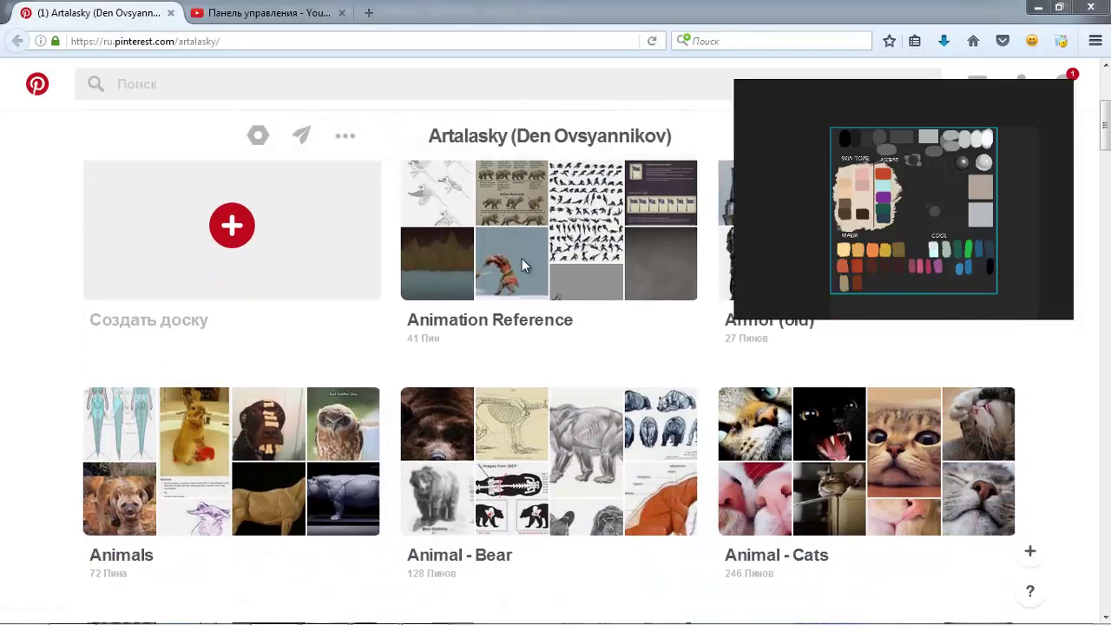
pyautogui.press('F9')
pyautogui.press('F9')
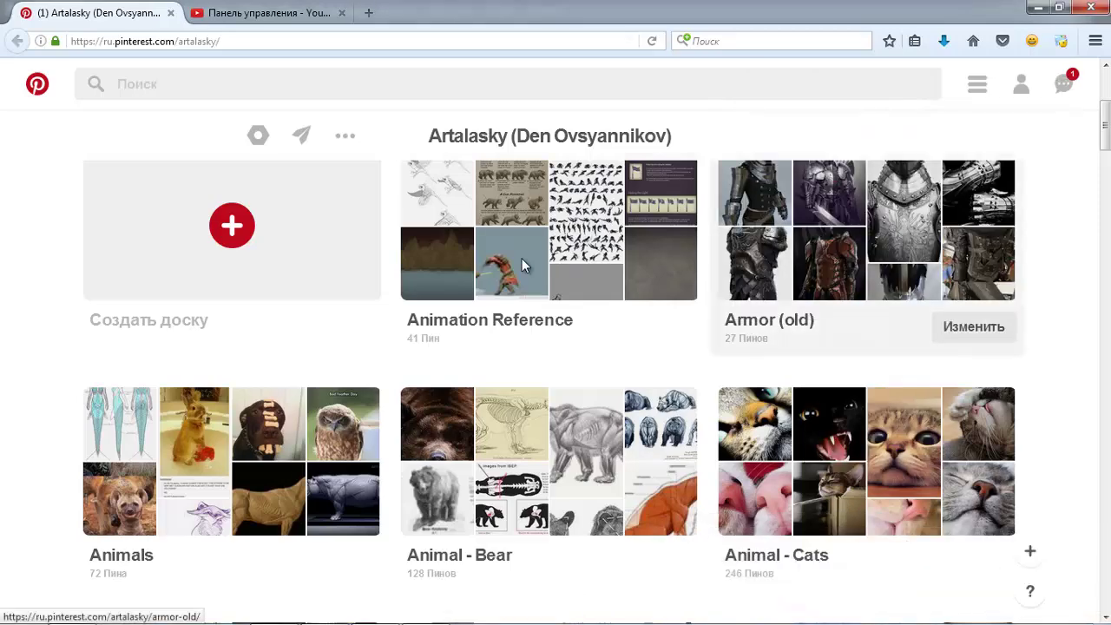
pyautogui.scroll(3, 521, 265)
pyautogui.hotkey('ctrl', 'l')
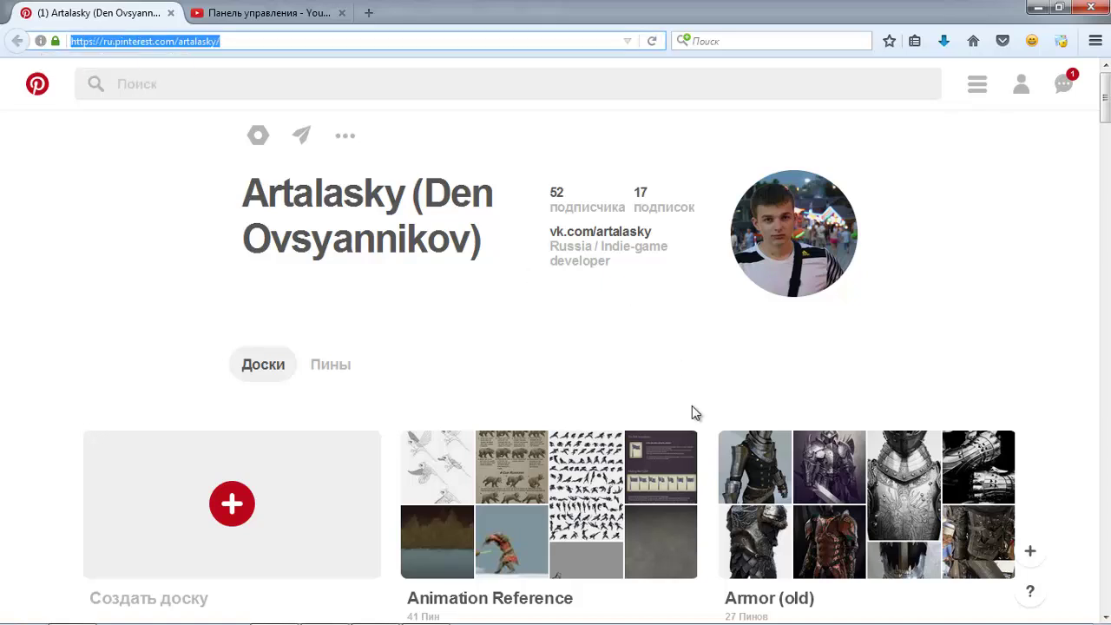
pyautogui.scroll(-2, 867, 238)
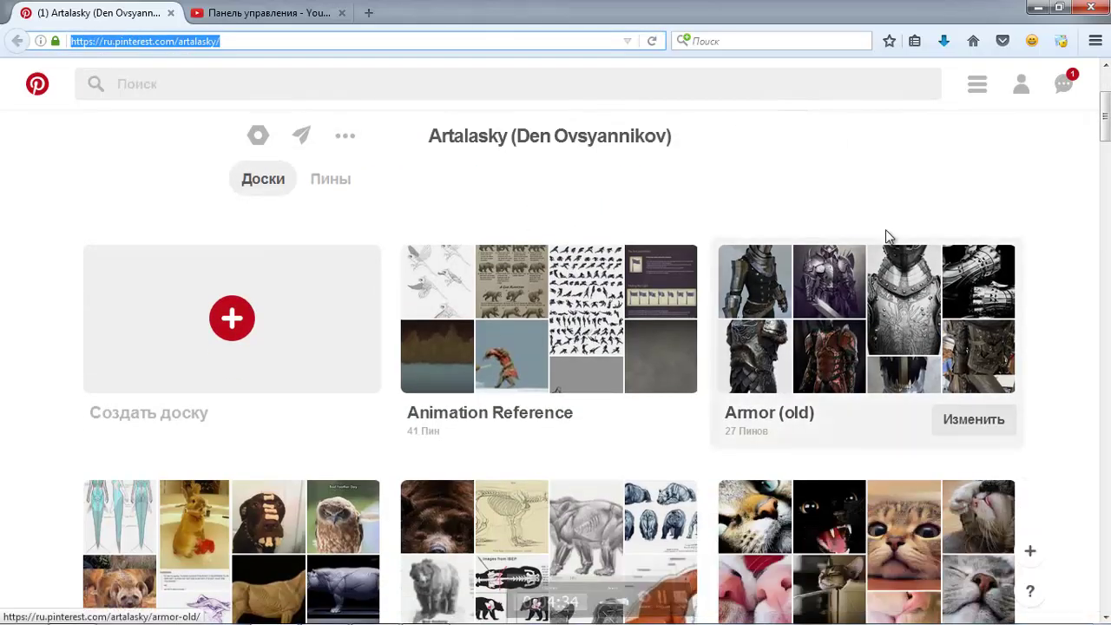
pyautogui.scroll(-1, 887, 236)
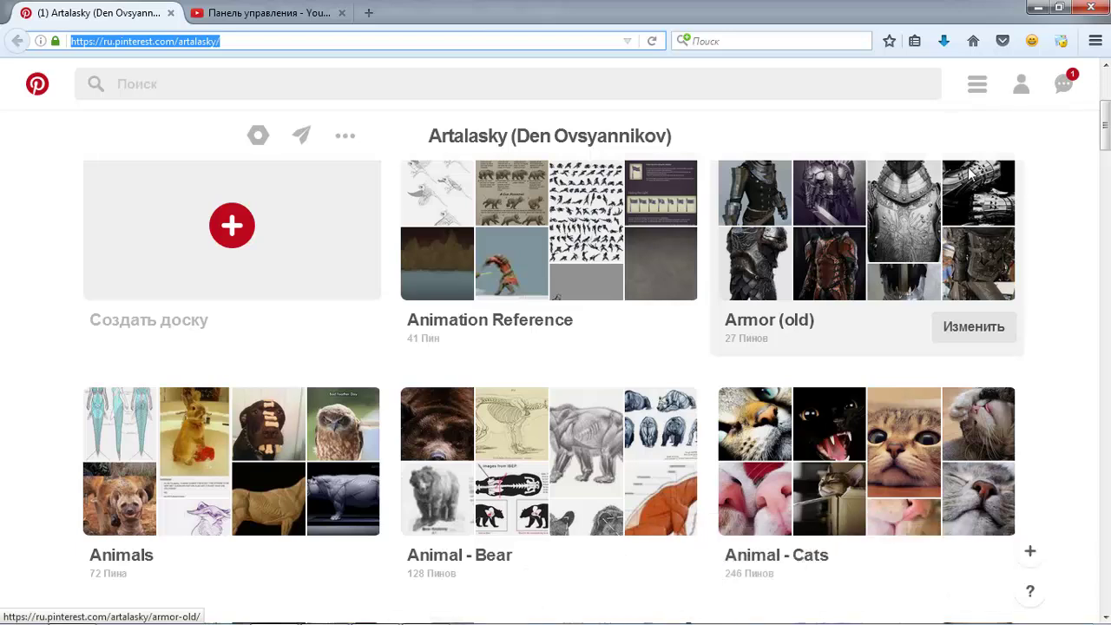
pyautogui.hotkey('alt', 'Left')
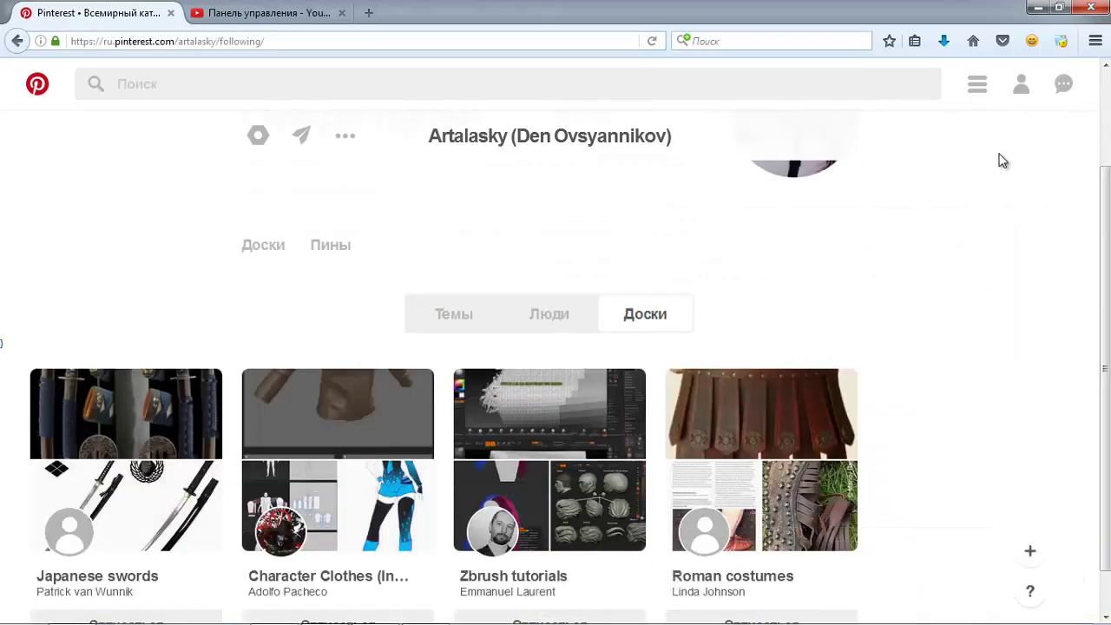
# Step: Open the Character Design References profile and dismiss the script-not-responding warning
pyautogui.scroll(-1, 963, 154)
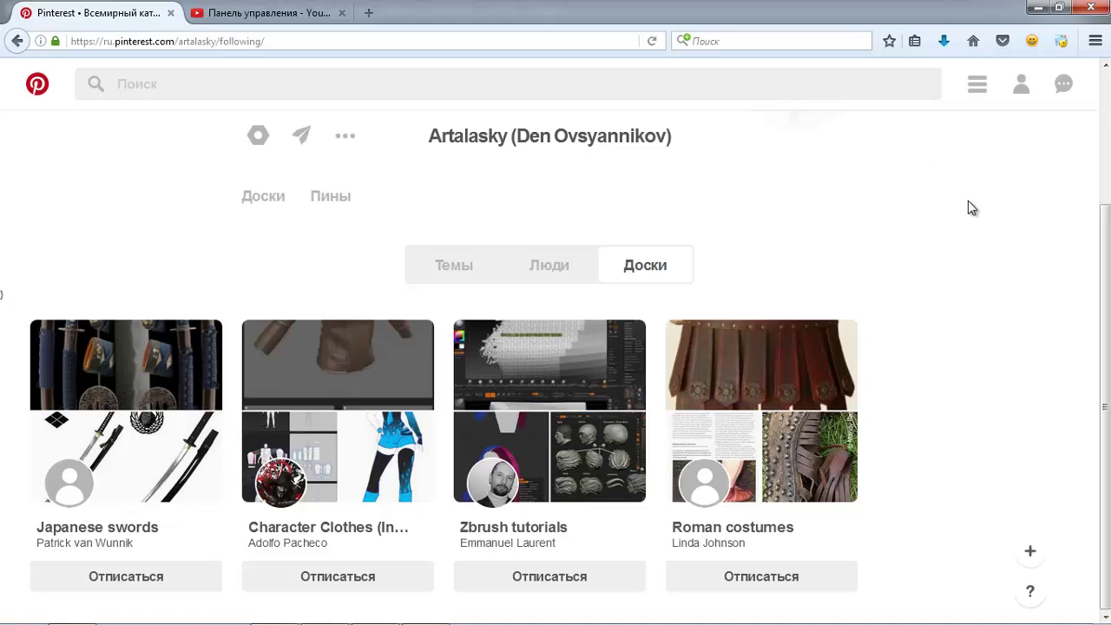
pyautogui.hotkey('alt', 'Left')
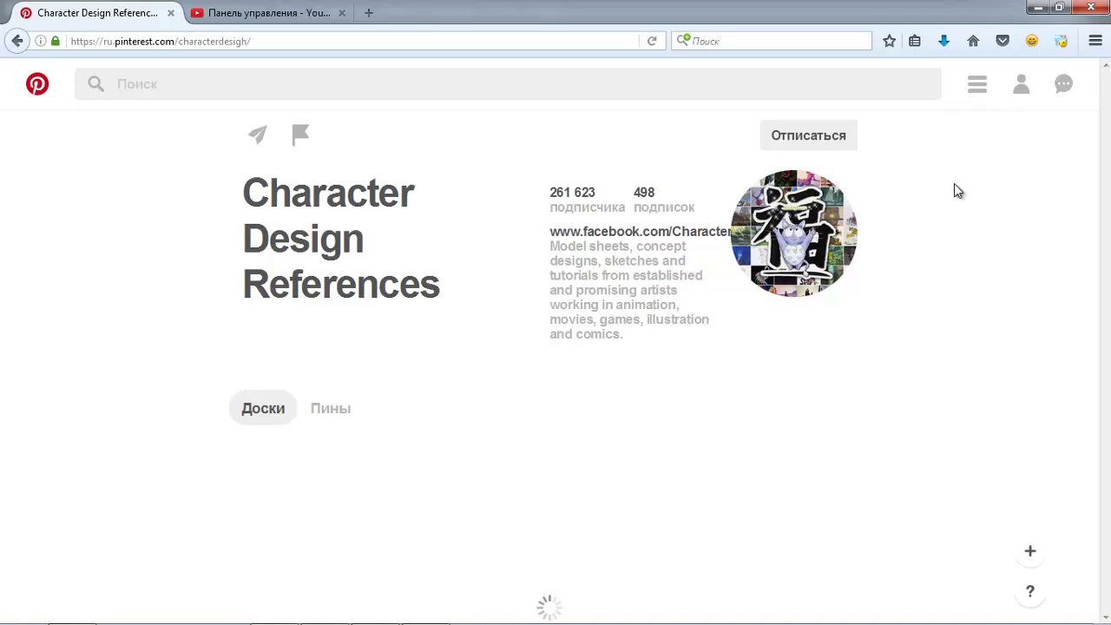
pyautogui.hotkey('ctrl', 'l')
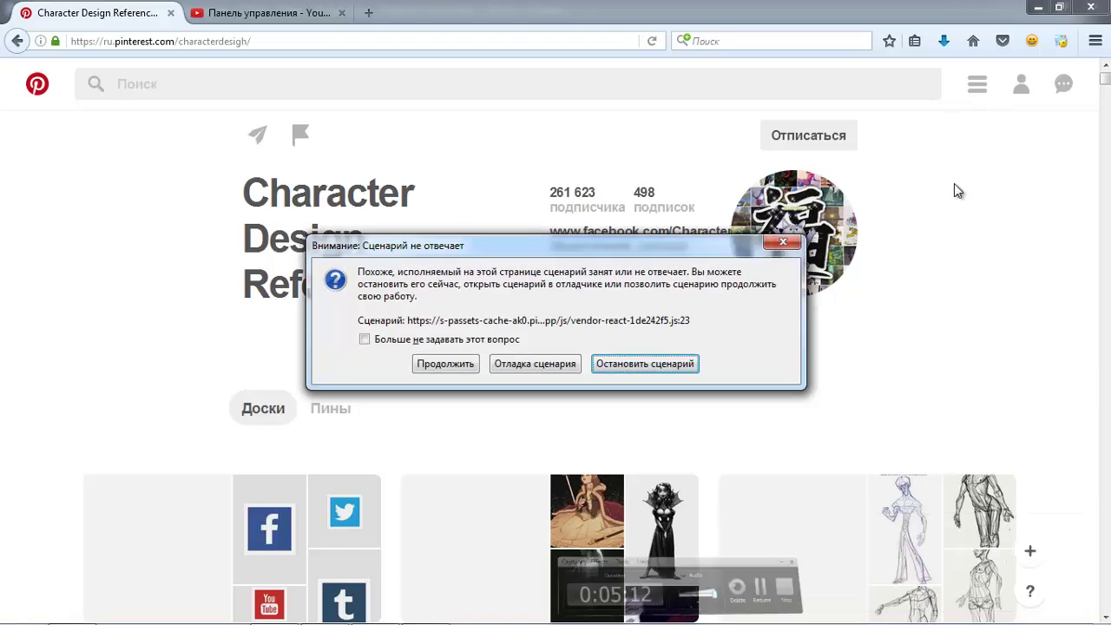
pyautogui.press('Return')
# Step: Scroll through the profile's many Character Anatomy and Character Design boards
pyautogui.scroll(-4, 953, 184)
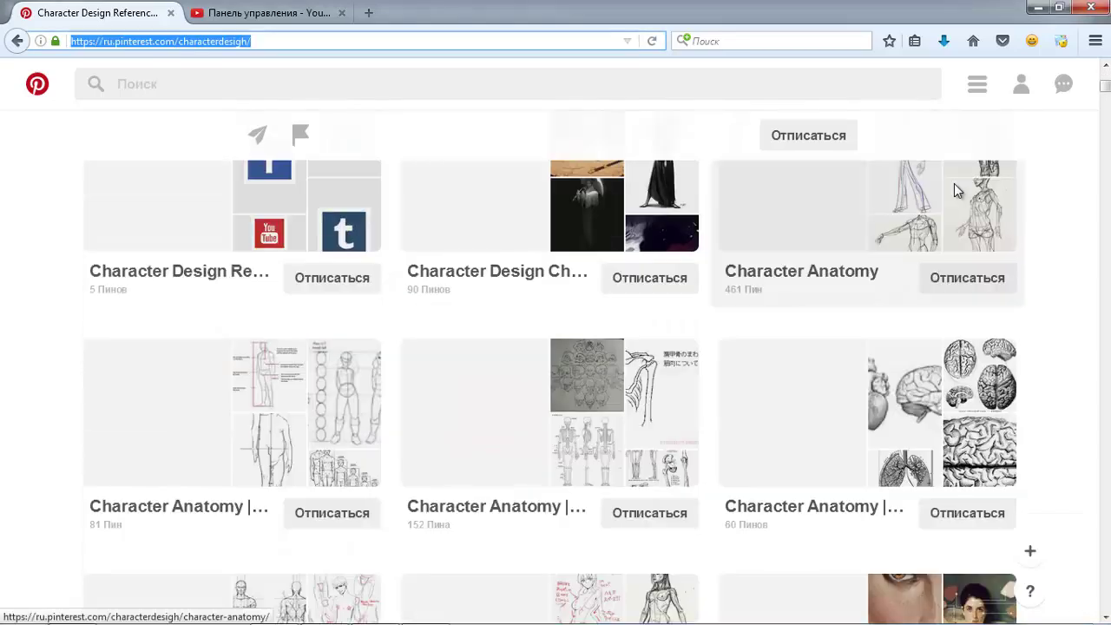
pyautogui.scroll(-3, 953, 187)
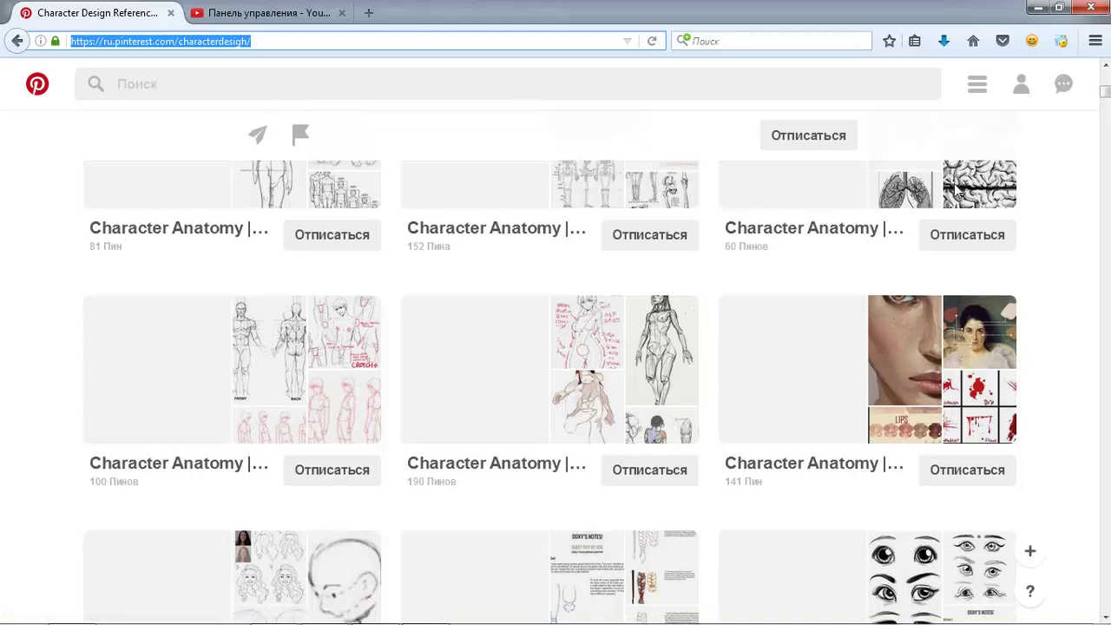
pyautogui.scroll(-2, 953, 189)
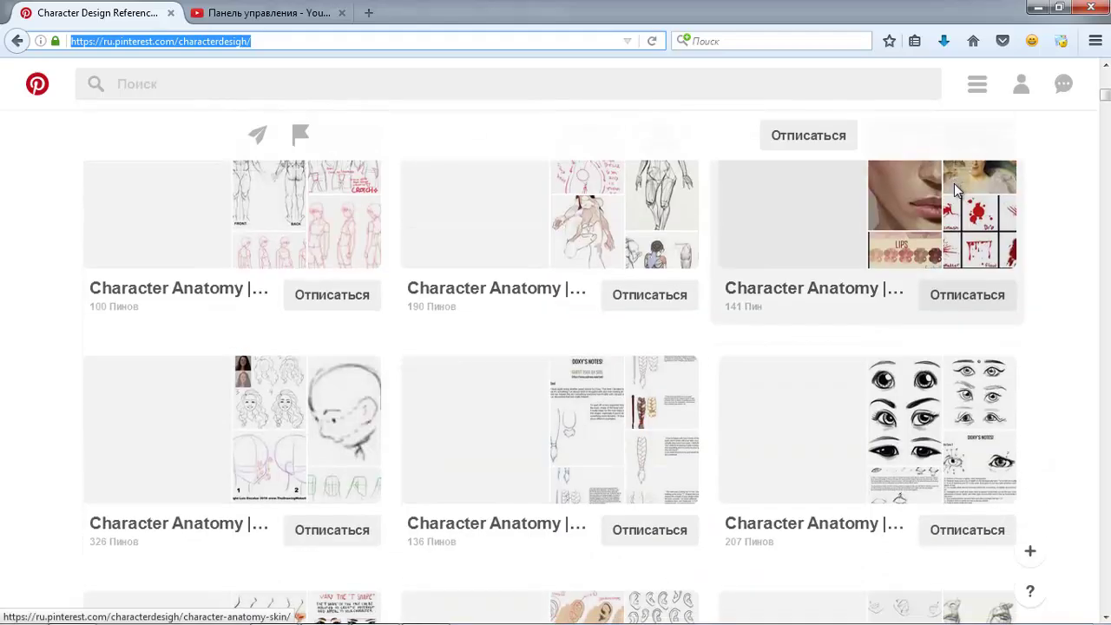
pyautogui.scroll(-4, 953, 189)
pyautogui.scroll(-1, 954, 189)
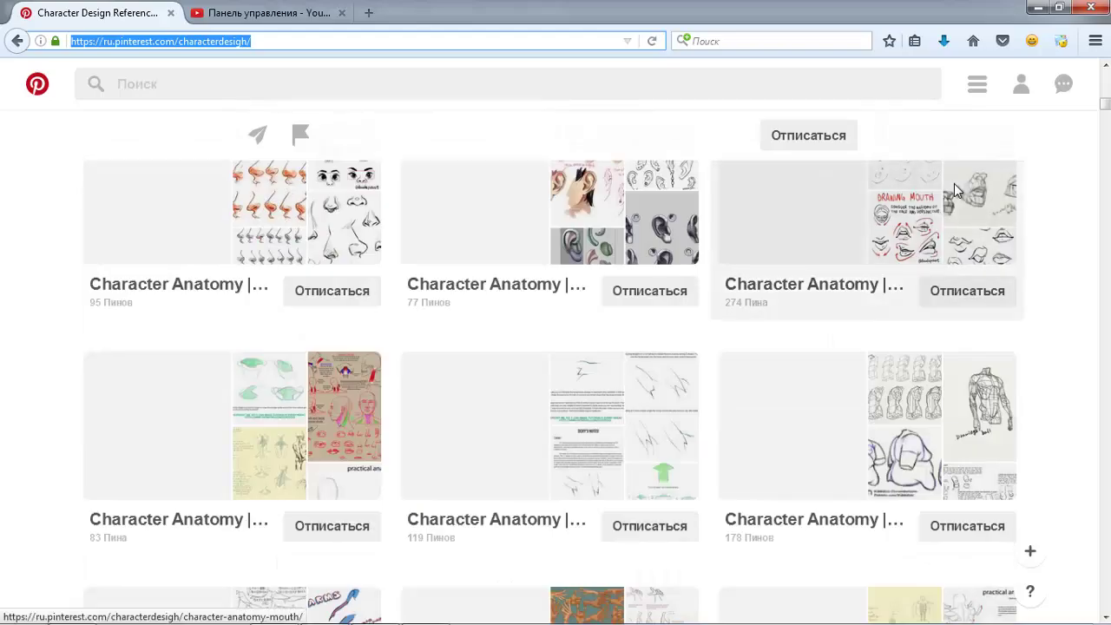
pyautogui.scroll(-3, 953, 189)
pyautogui.scroll(-5, 953, 183)
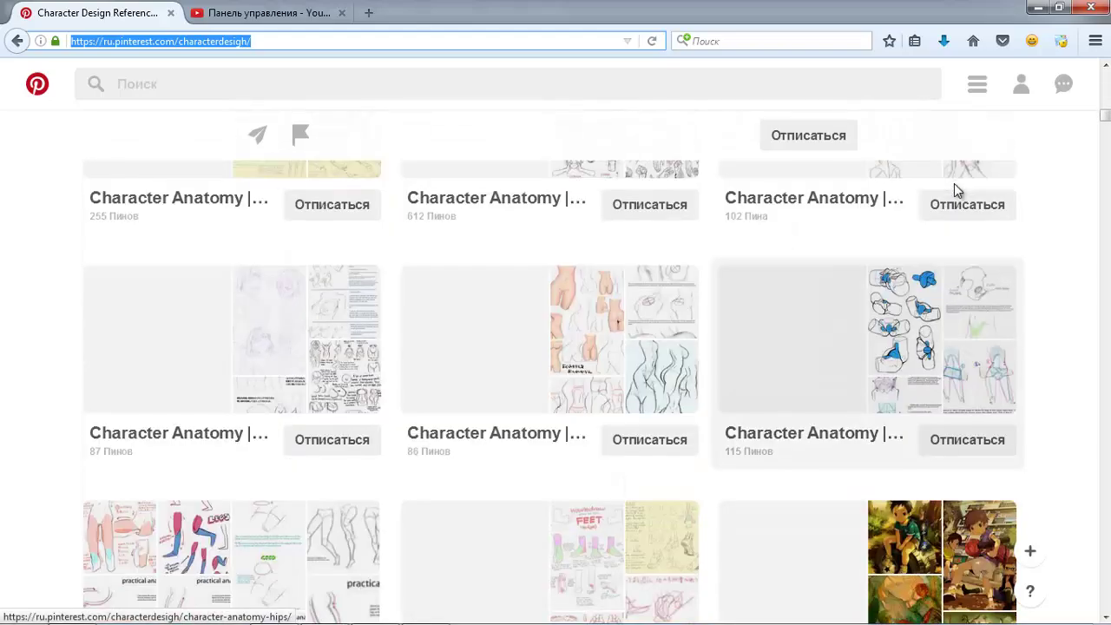
pyautogui.scroll(6, 954, 183)
pyautogui.scroll(3, 954, 183)
pyautogui.scroll(1, 954, 183)
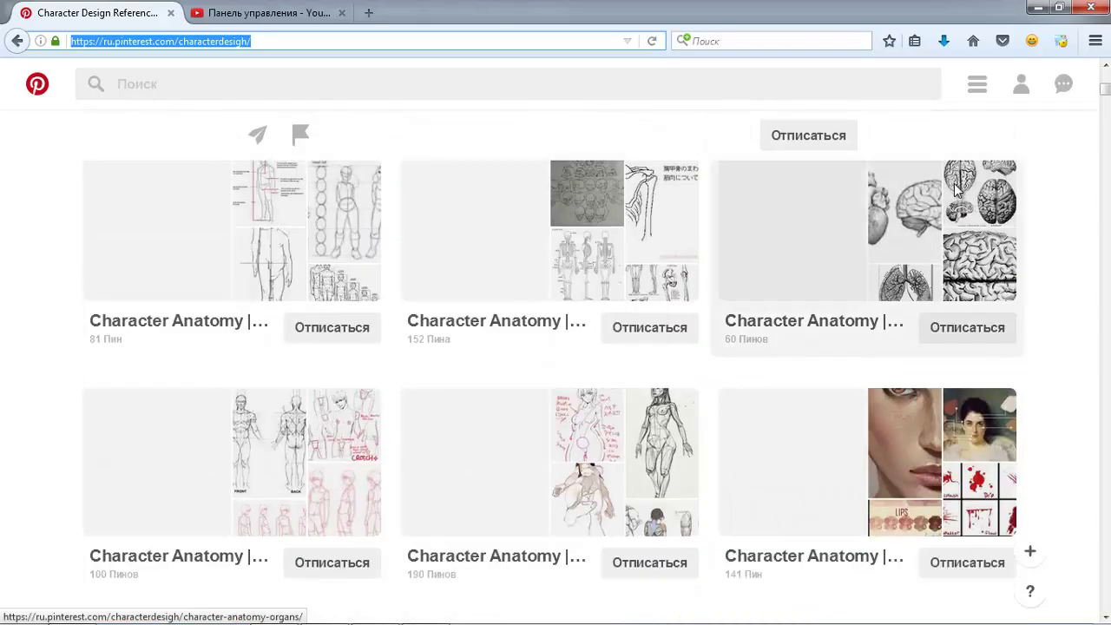
pyautogui.scroll(5, 953, 183)
pyautogui.scroll(1, 954, 184)
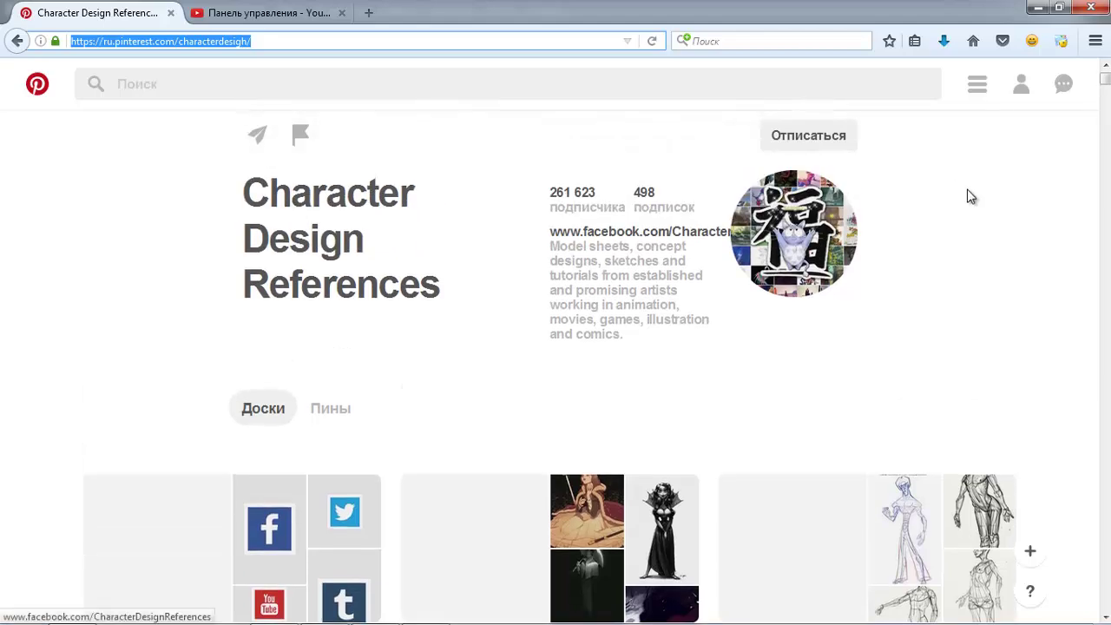
pyautogui.scroll(-3, 936, 220)
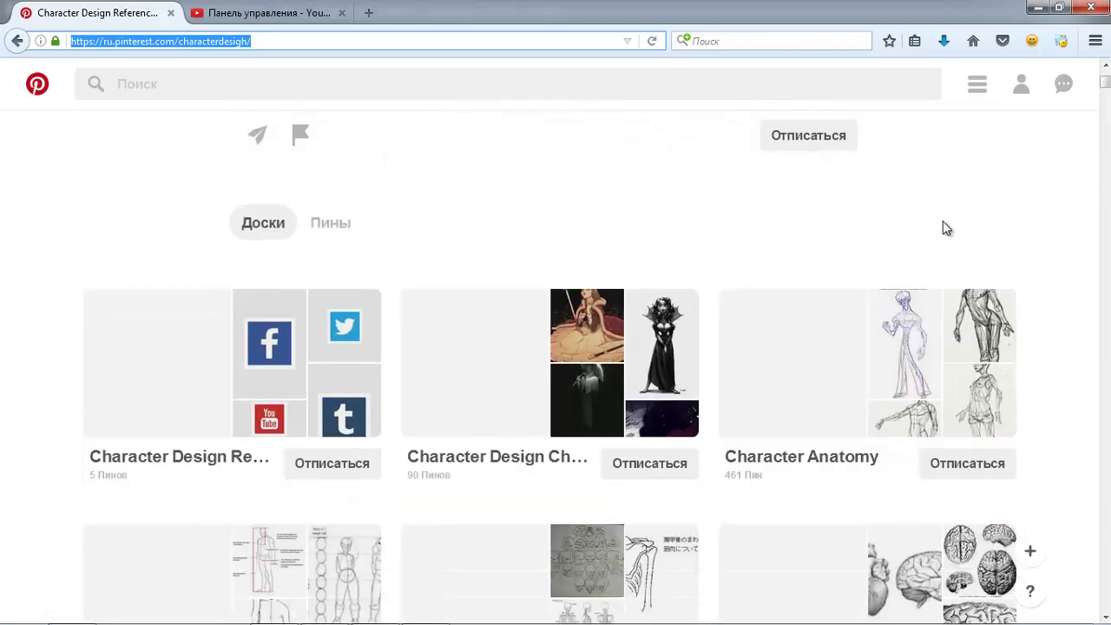
pyautogui.scroll(3, 933, 217)
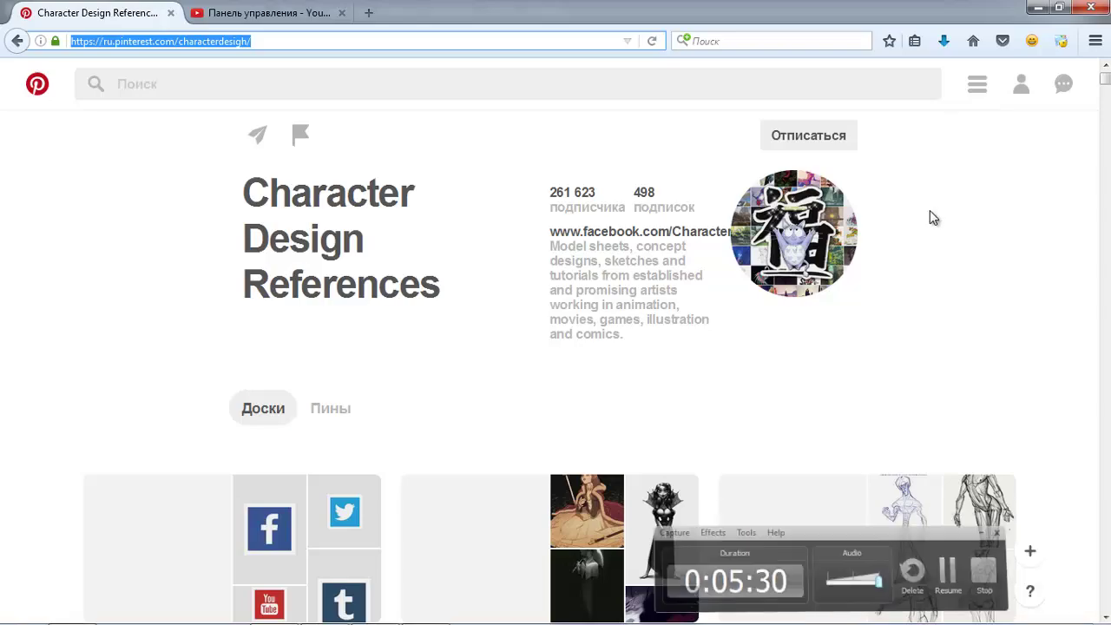
pyautogui.scroll(-2, 929, 217)
pyautogui.scroll(-5, 885, 206)
pyautogui.scroll(-4, 902, 144)
pyautogui.scroll(-3, 910, 129)
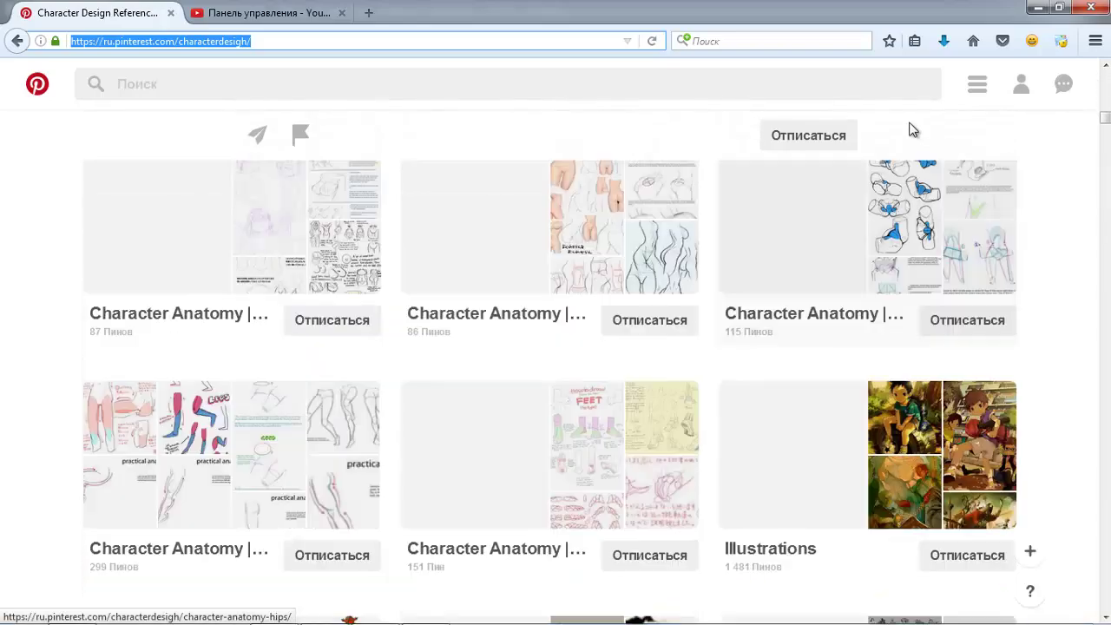
pyautogui.scroll(-5, 910, 129)
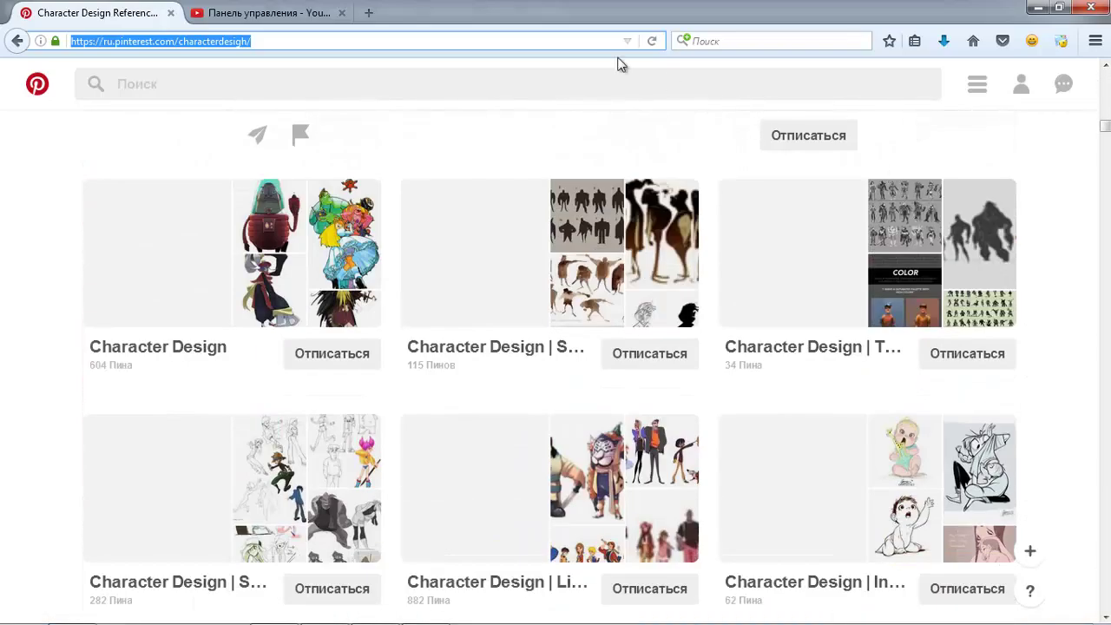
pyautogui.scroll(-7, 633, 141)
pyautogui.scroll(-3, 639, 156)
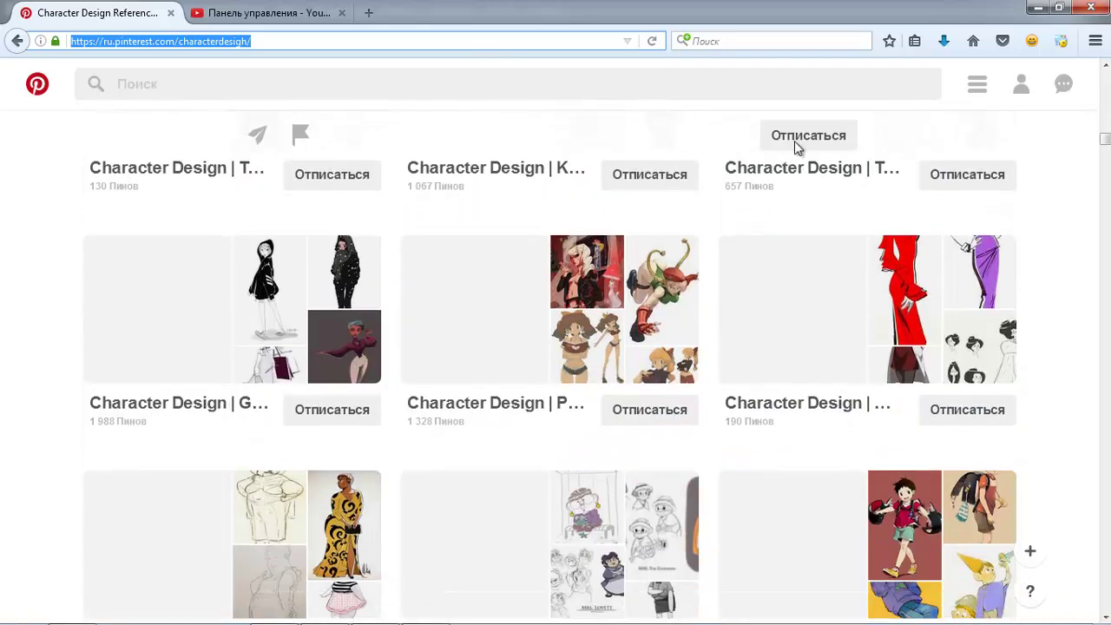
pyautogui.scroll(-5, 833, 179)
pyautogui.scroll(-3, 884, 282)
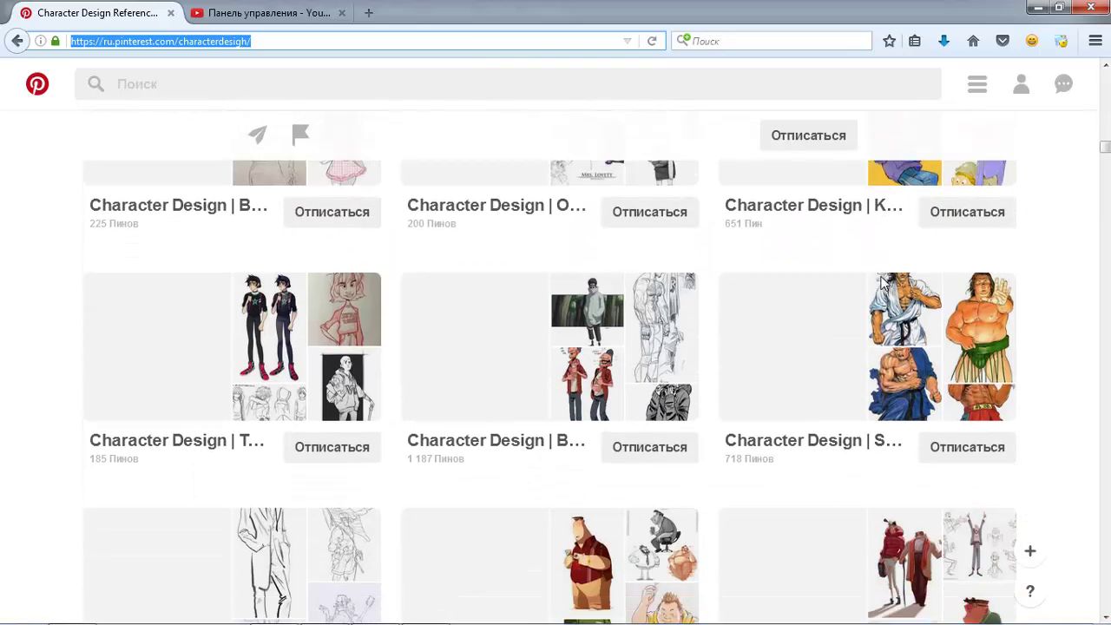
pyautogui.scroll(-4, 882, 282)
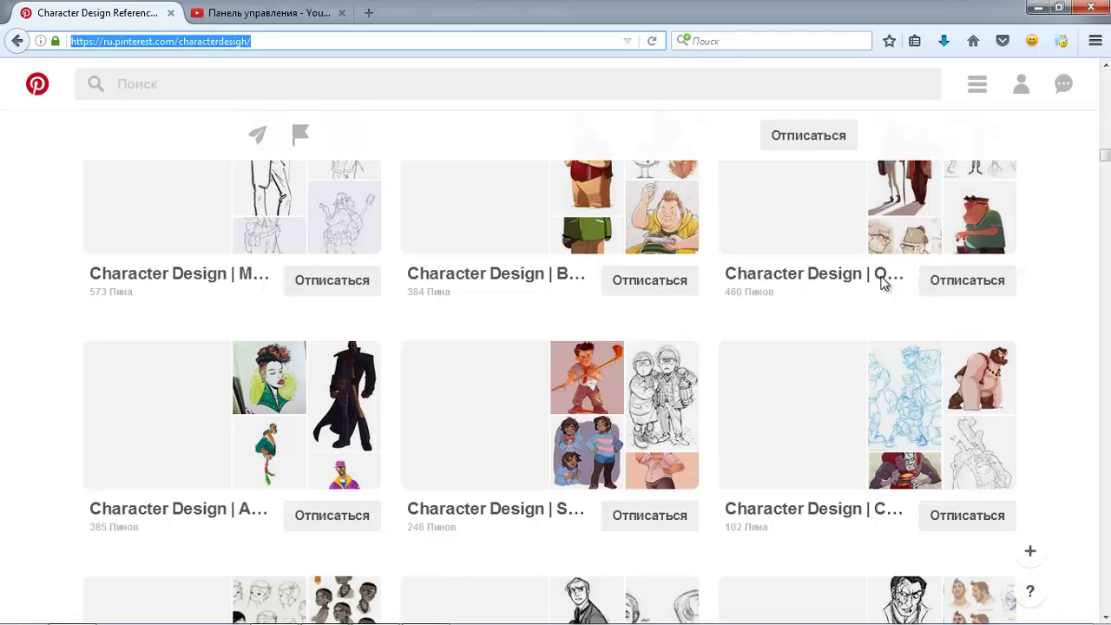
pyautogui.scroll(-4, 883, 282)
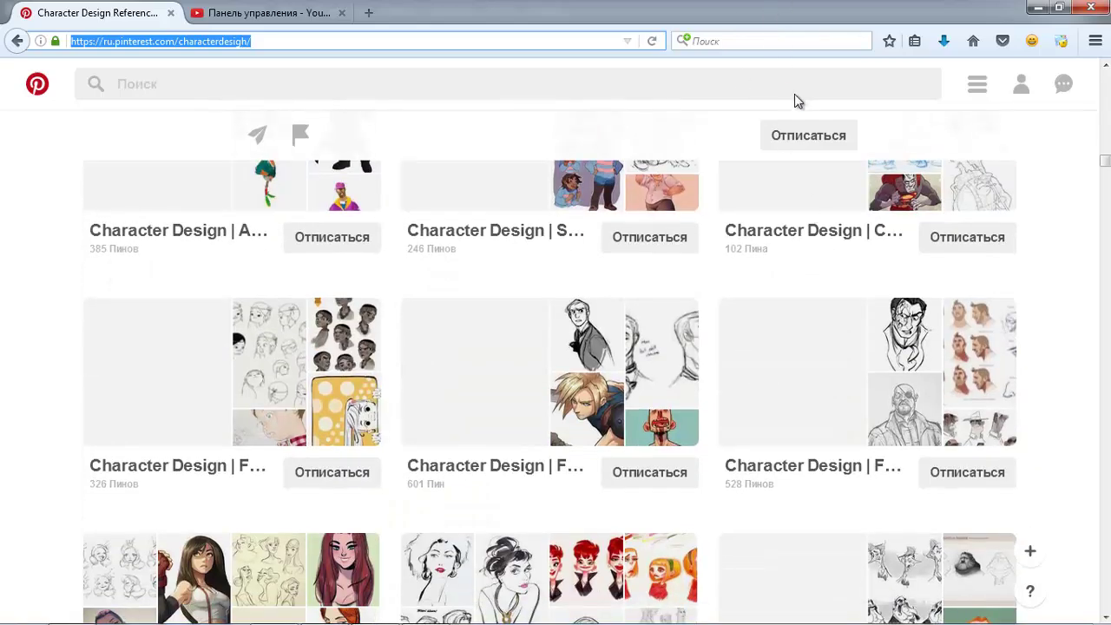
pyautogui.scroll(-4, 738, 174)
# Step: Return to the profile's board list and open the Armor (old) board in a new tab
pyautogui.hotkey('alt', 'Left')
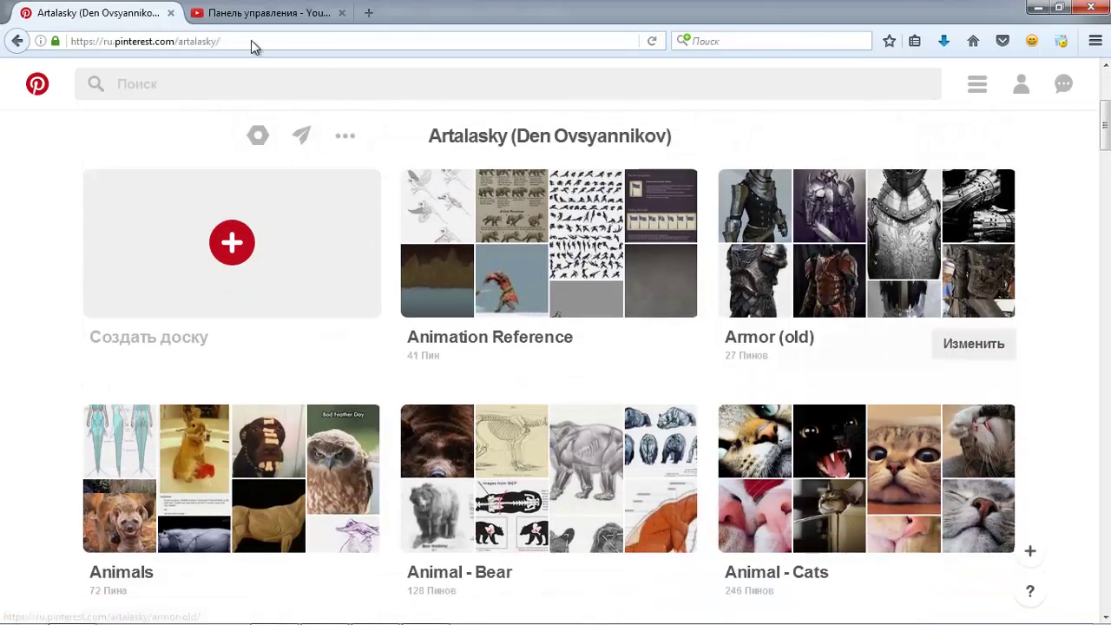
pyautogui.press('Menu')
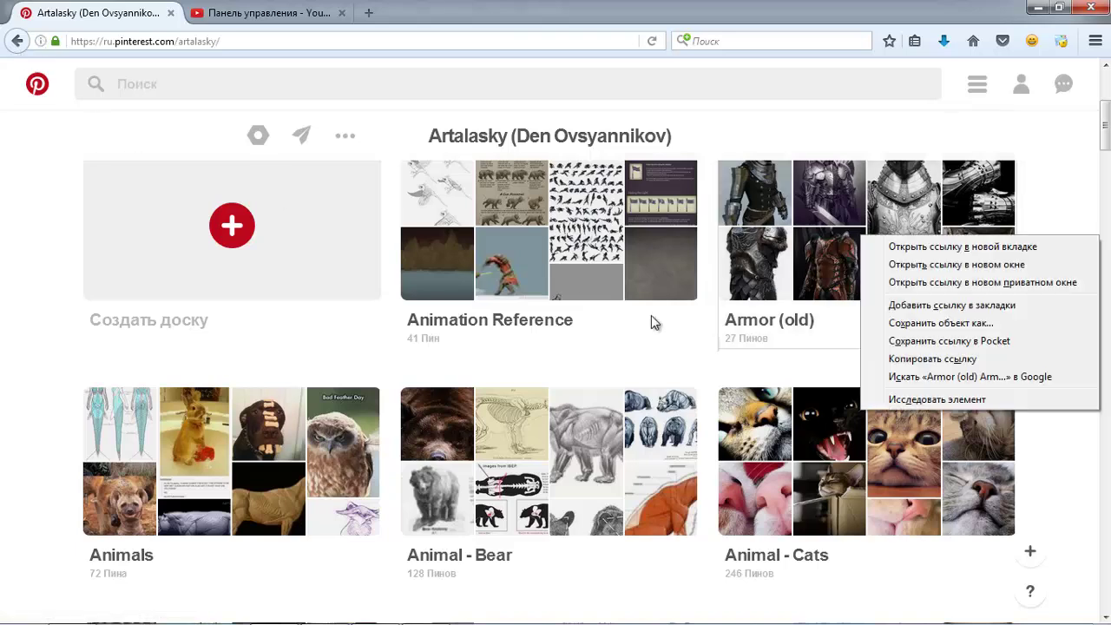
pyautogui.press('Return')
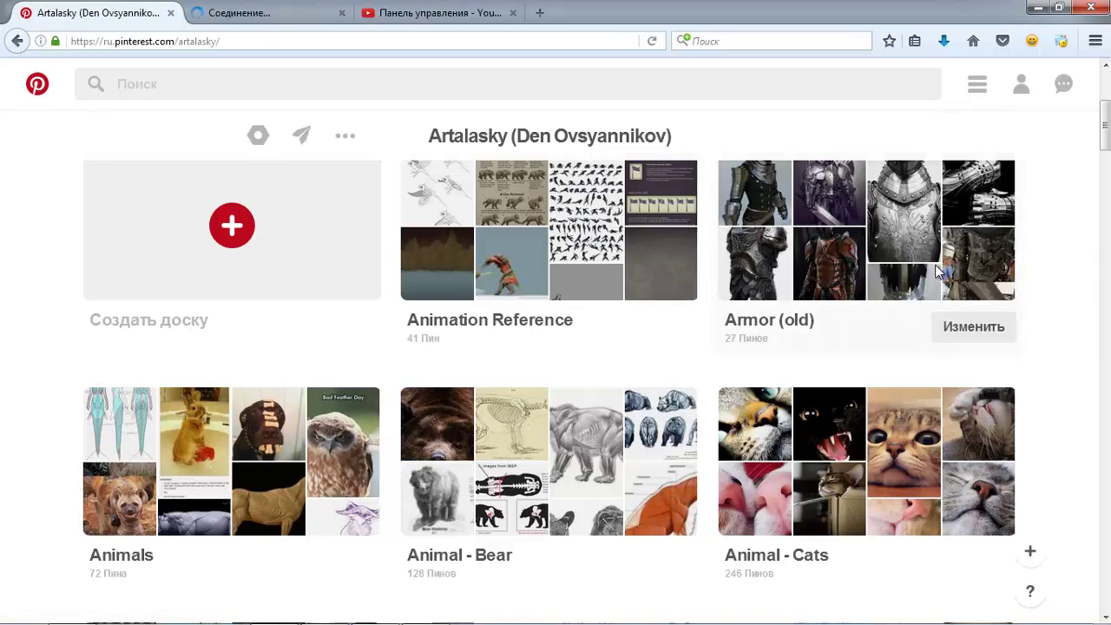
pyautogui.hotkey('ctrl', 'Tab')
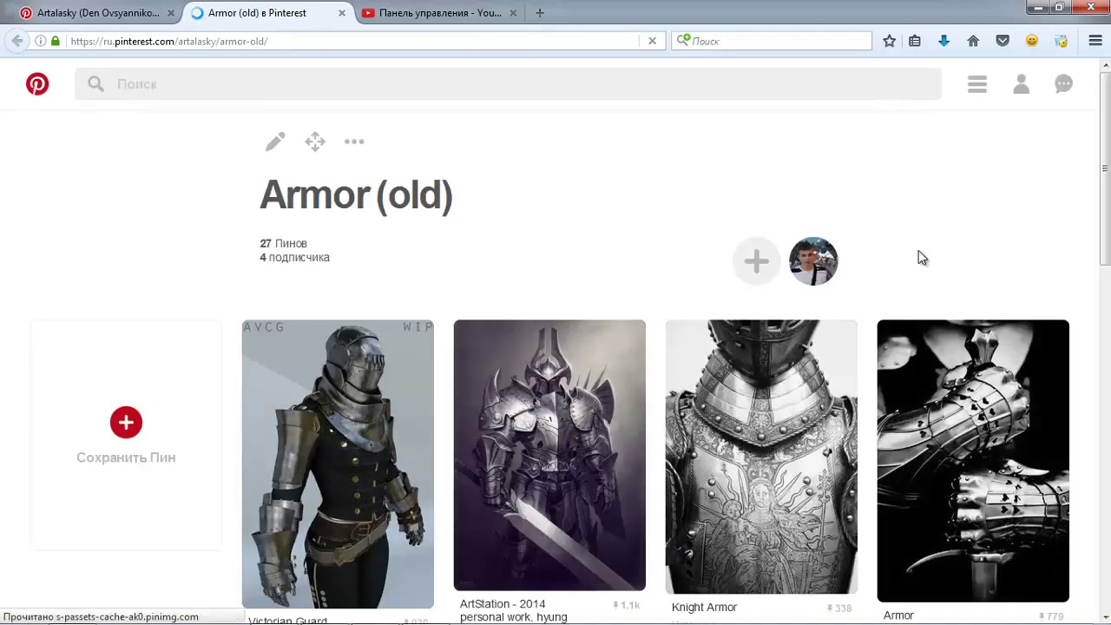
pyautogui.scroll(-2, 905, 249)
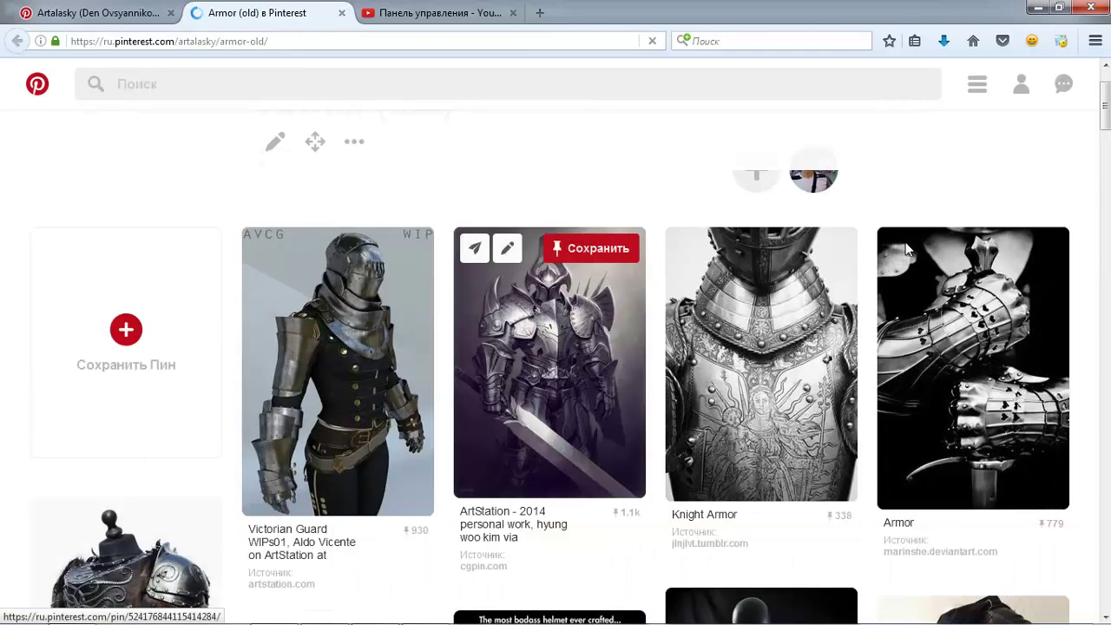
# Step: Open the ArtStation armor pin and copy the silver armored knight image
pyautogui.hotkey('shift', 'F10')
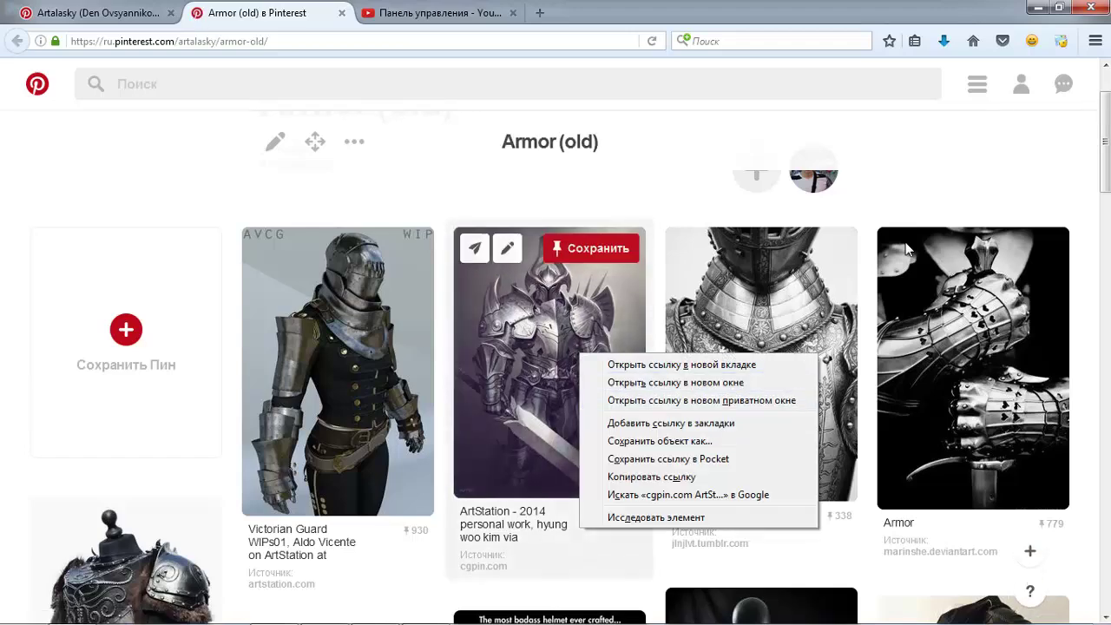
pyautogui.press('Escape')
pyautogui.hotkey('ctrl', 'Tab')
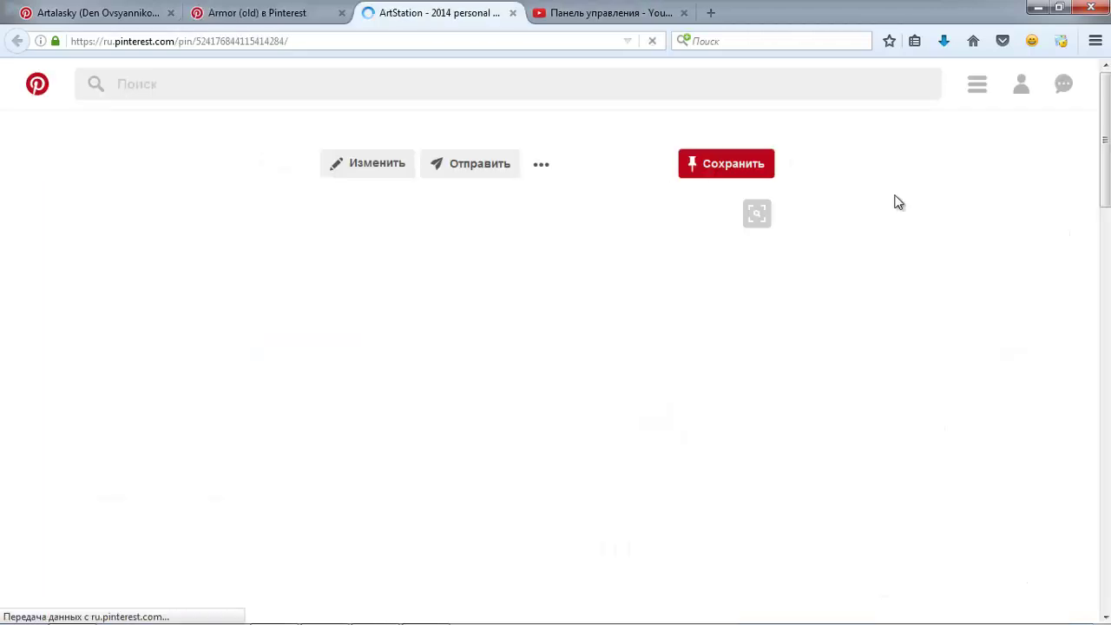
pyautogui.hotkey('shift', 'F10')
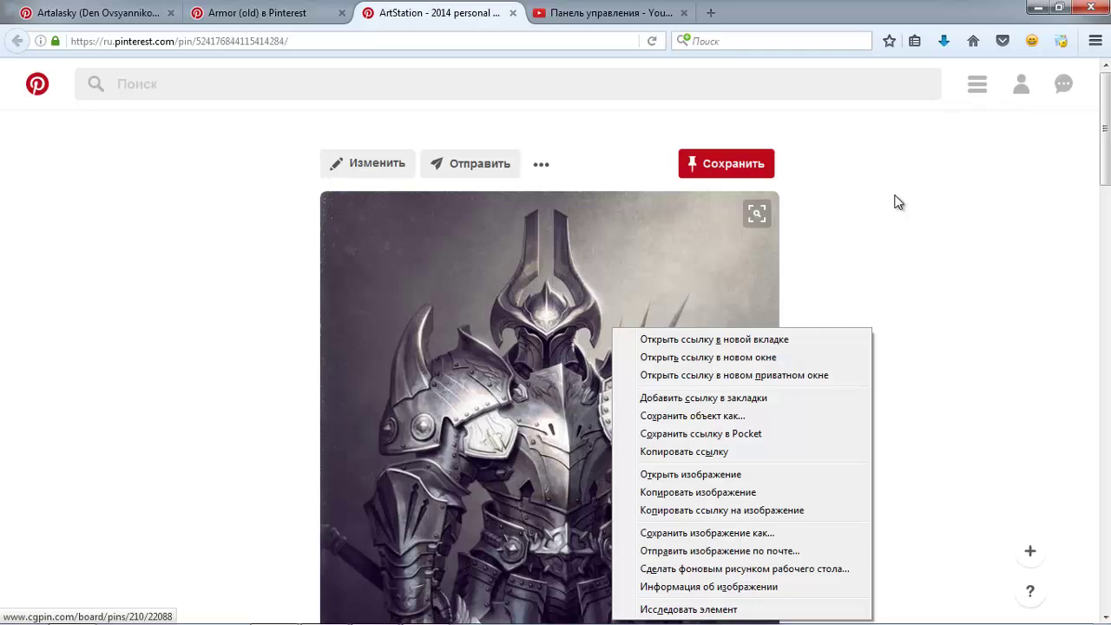
pyautogui.press('Down')
pyautogui.press('Down')
pyautogui.press('Down')
pyautogui.press('Return')
# Step: Paste the knight image into PureRef, delete the palette image, and fit the view
pyautogui.hotkey('alt', 'Tab')
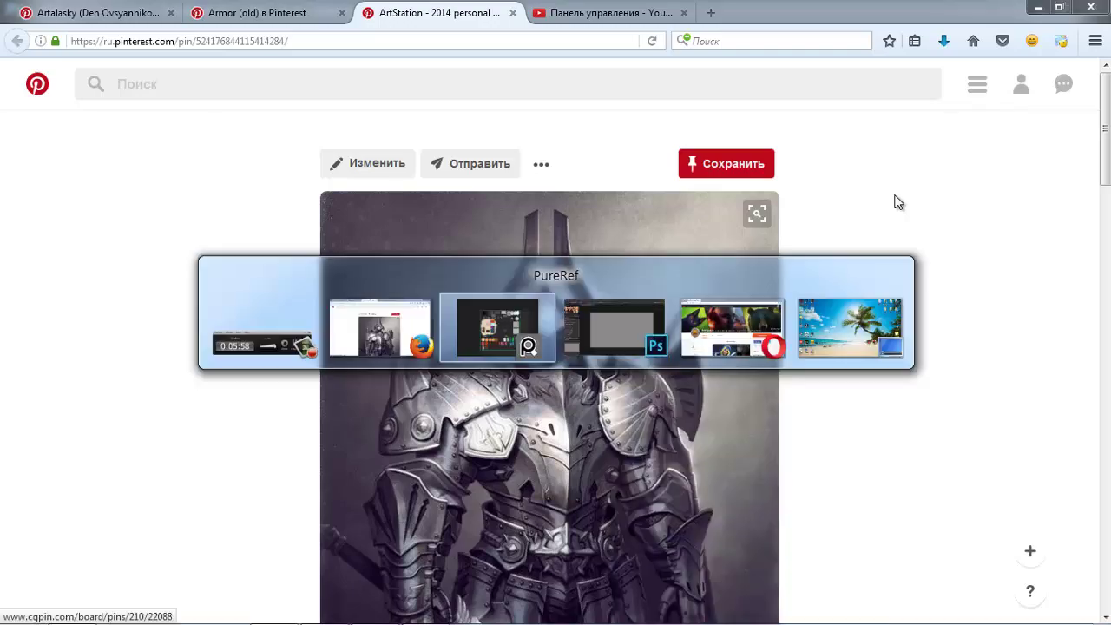
pyautogui.hotkey('ctrl', 'v')
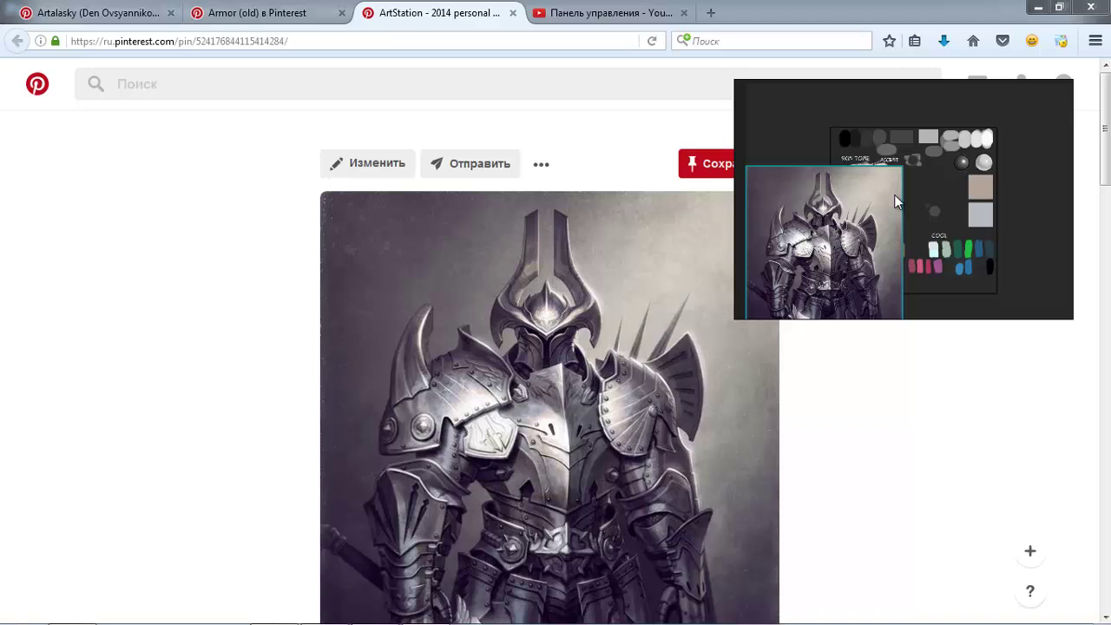
pyautogui.moveTo(894, 195); pyautogui.dragTo(896, 201)
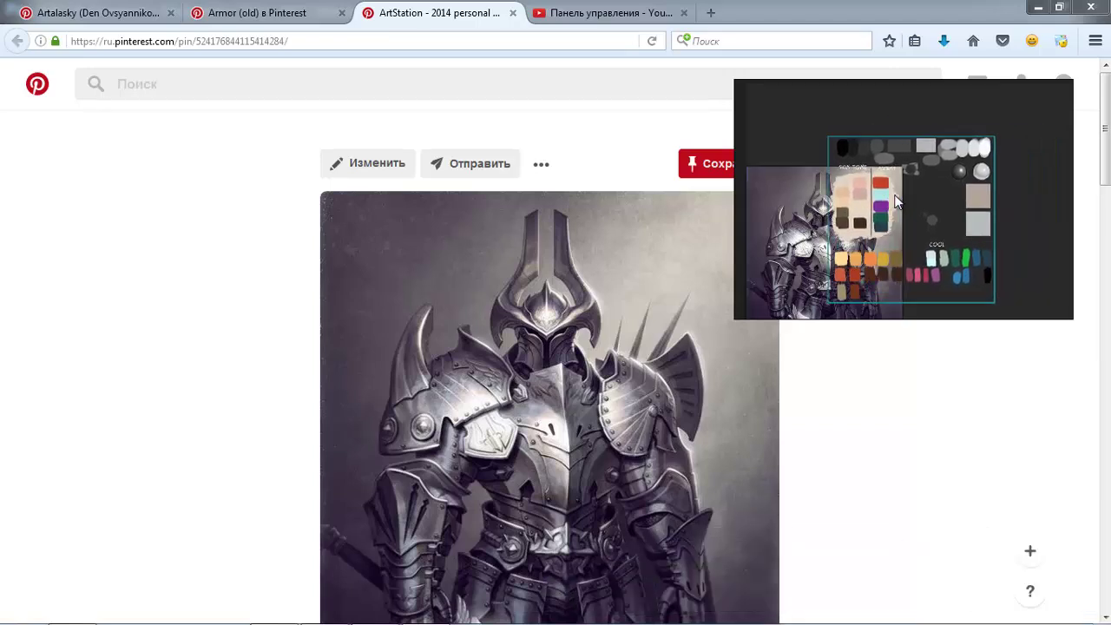
pyautogui.press('Delete')
pyautogui.doubleClick(897, 201)
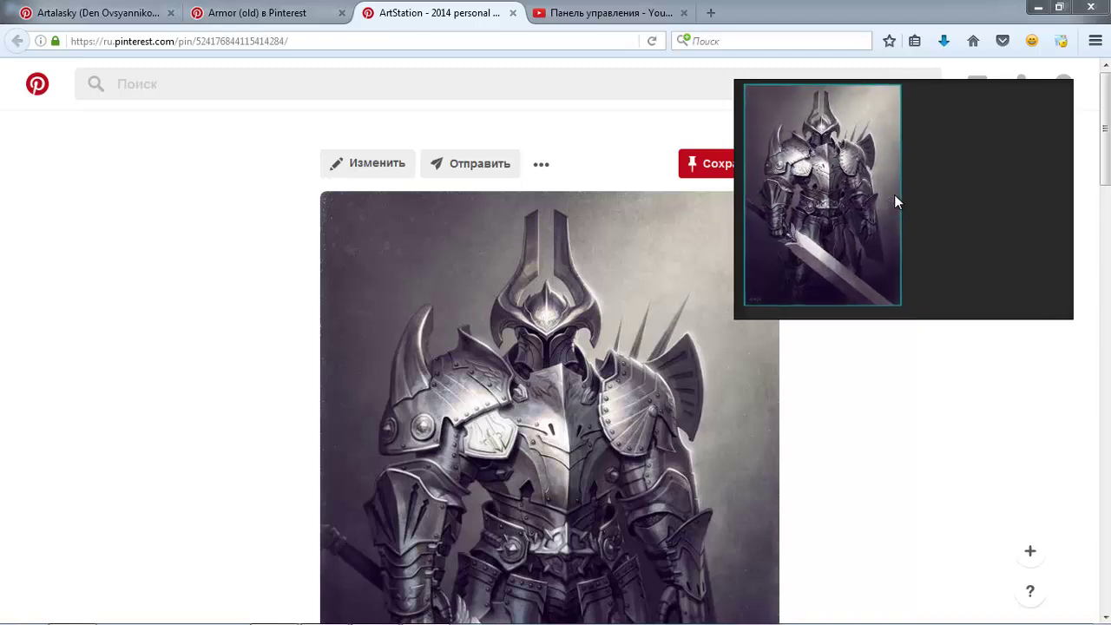
# Step: Scroll to the horned red-caped knight pin and copy its image
pyautogui.scroll(-7, 893, 202)
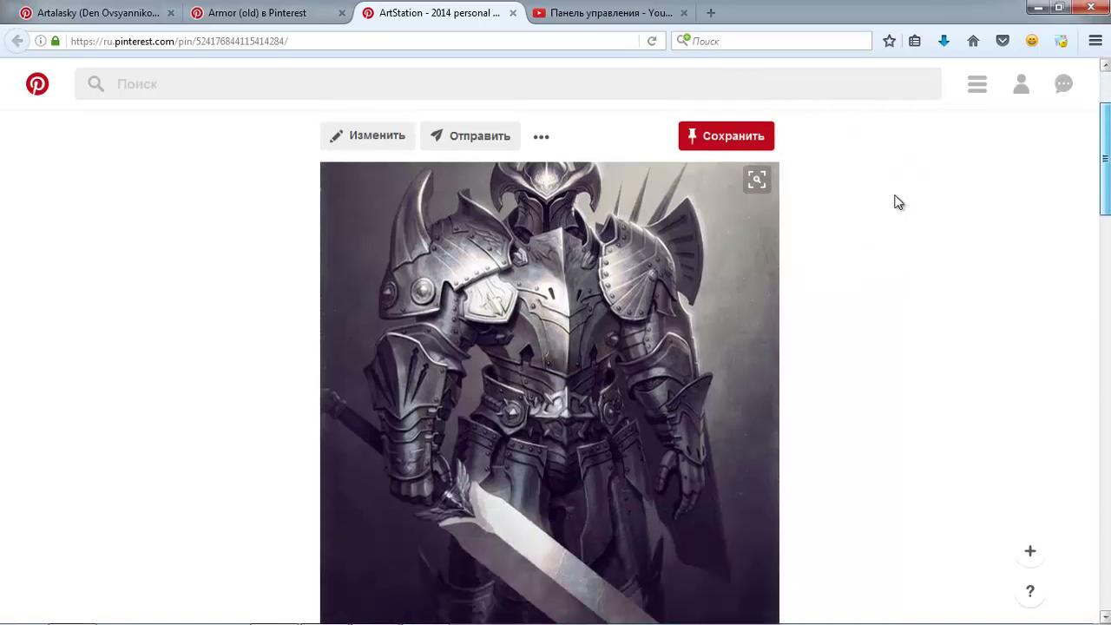
pyautogui.scroll(-5, 898, 202)
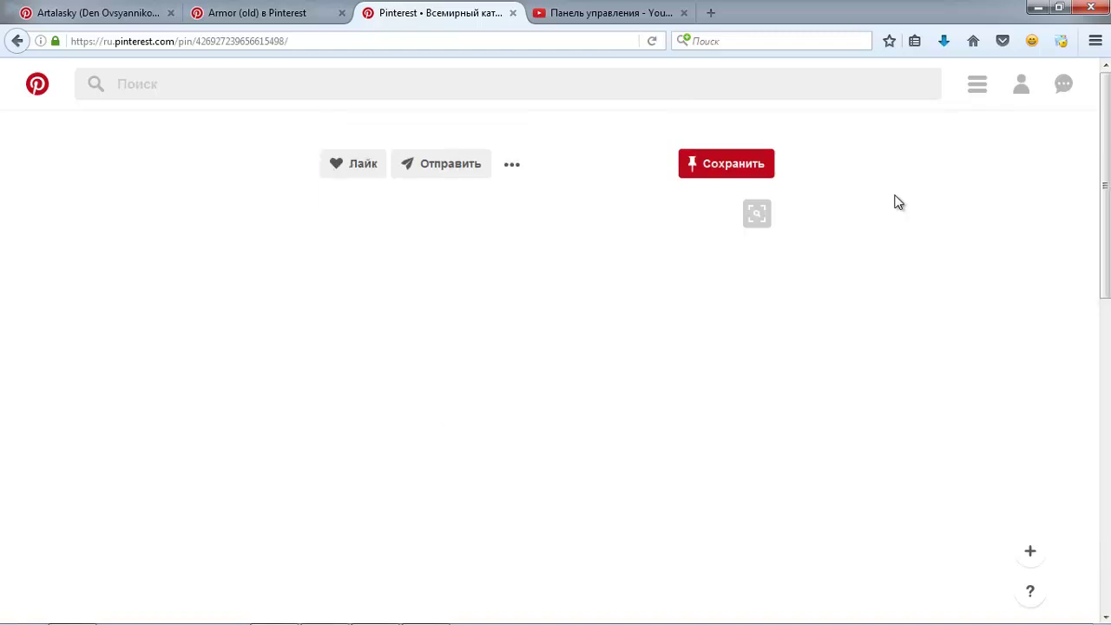
pyautogui.hotkey('shift', 'F10')
pyautogui.press('Down')
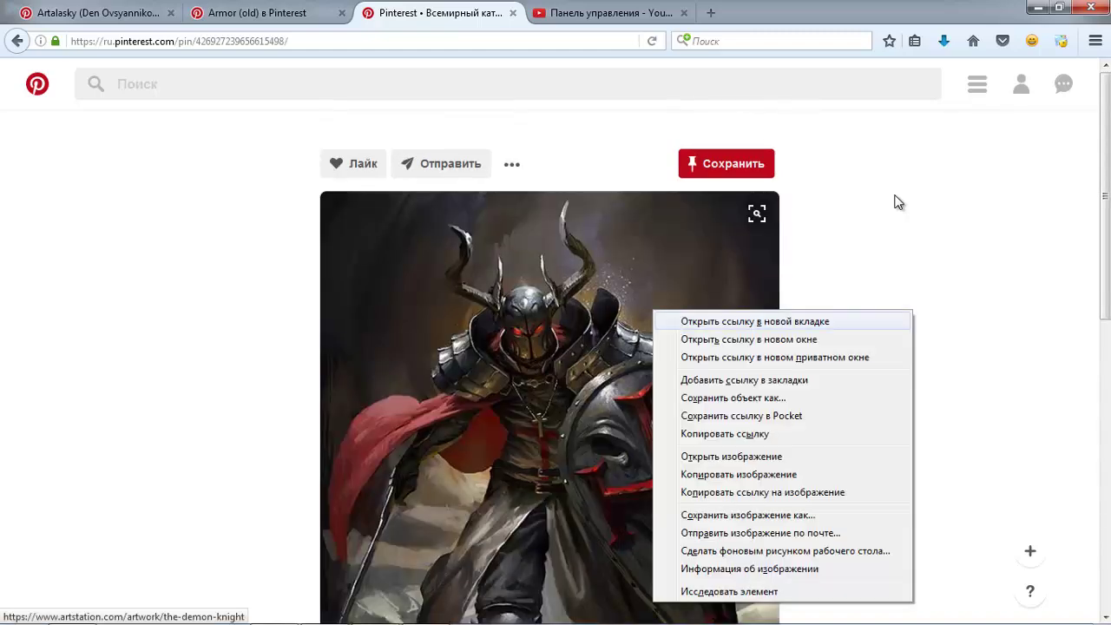
pyautogui.press('Escape')
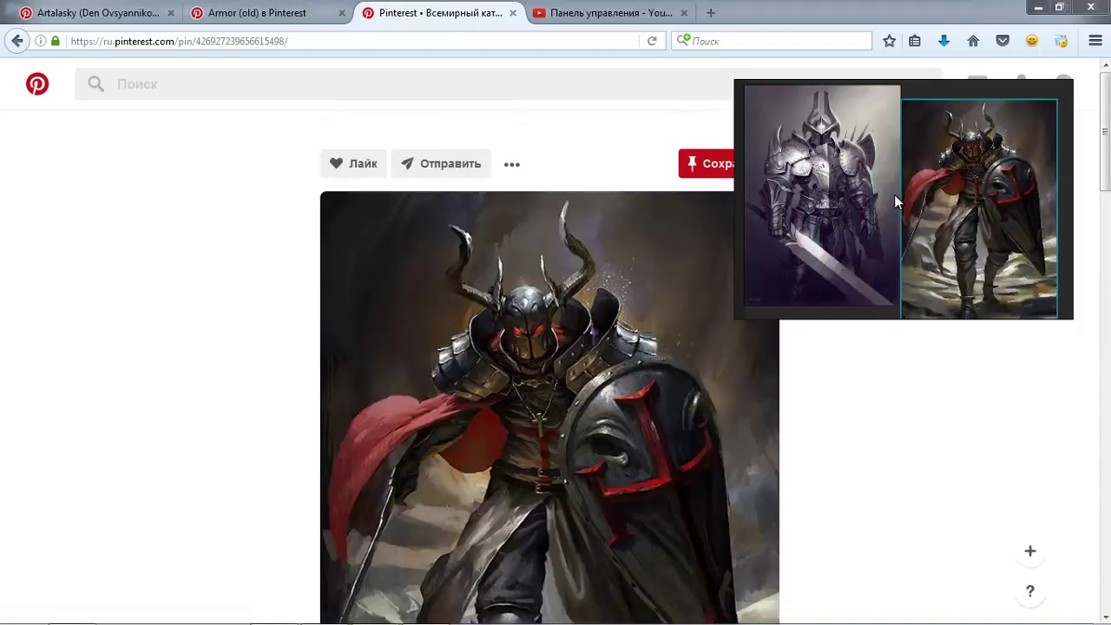
# Step: Open a similar gold-trimmed knight pin in a new tab and paste its image onto the PureRef board
pyautogui.scroll(-10, 893, 195)
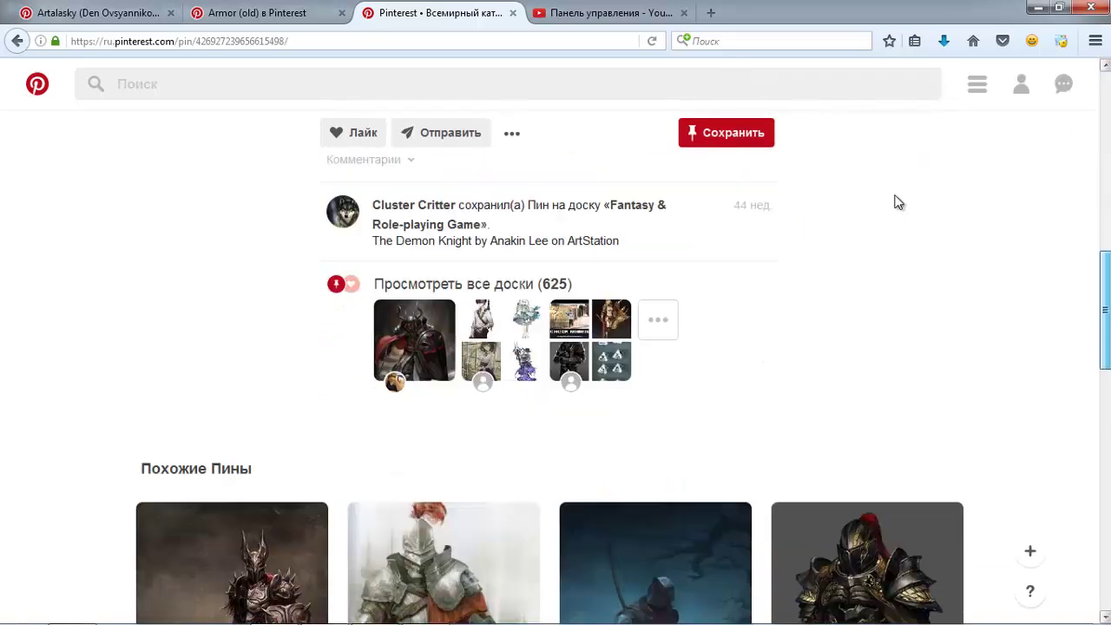
pyautogui.press('Tab')
pyautogui.hotkey('ctrl', 'Return')
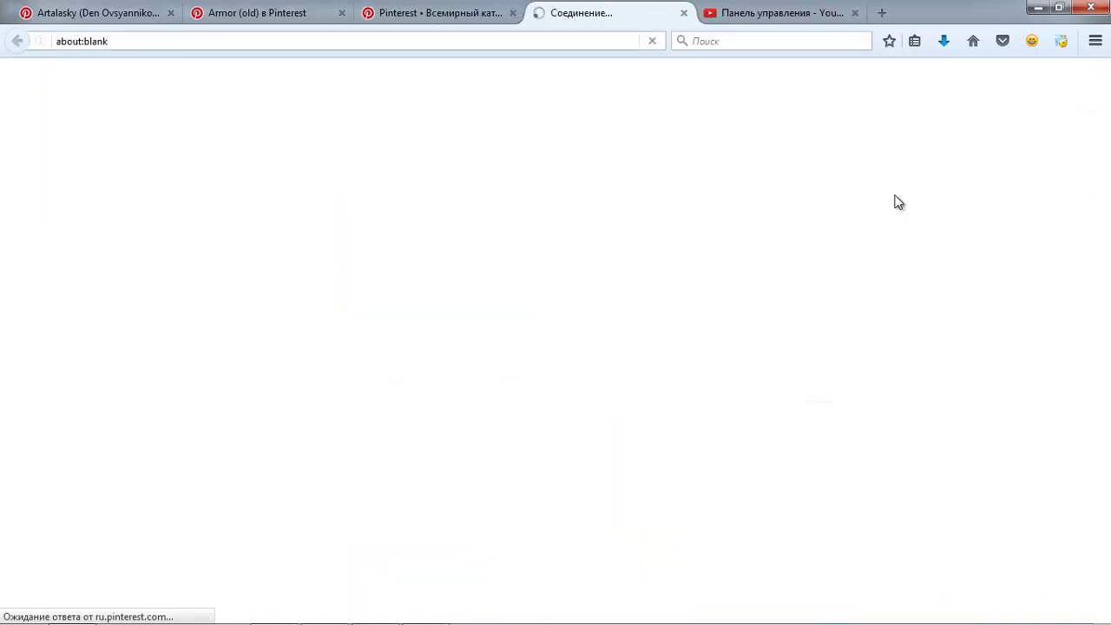
pyautogui.press('Tab')
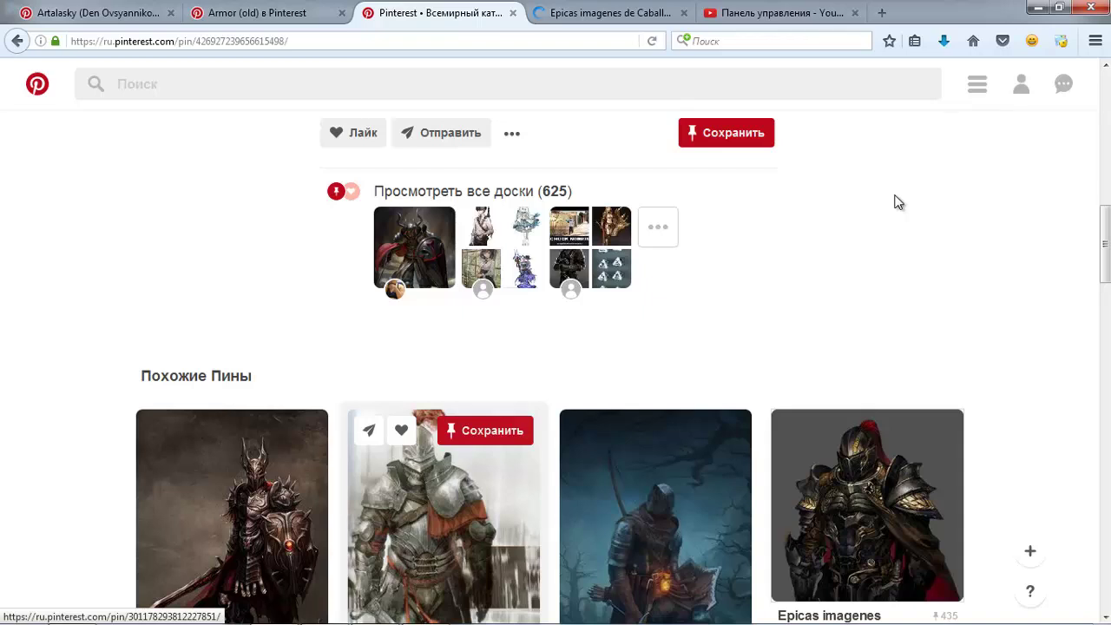
pyautogui.hotkey('ctrl', 'Tab')
pyautogui.hotkey('shift', 'F10')
pyautogui.press('Up')
pyautogui.press('Up')
pyautogui.press('Up')
pyautogui.press('Up')
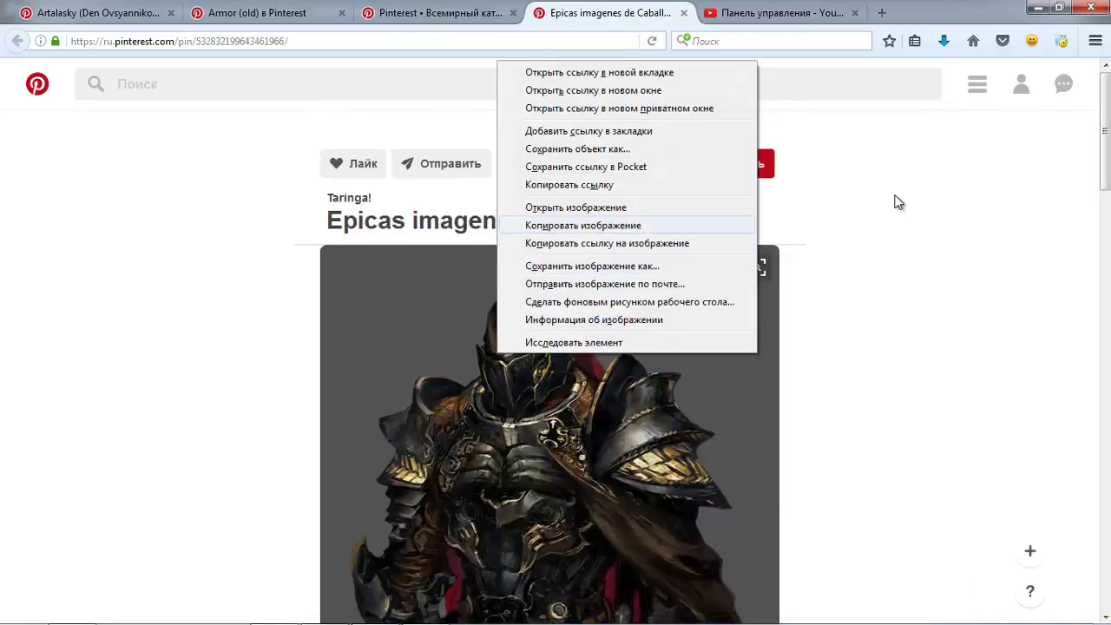
pyautogui.press('Return')
pyautogui.hotkey('alt', 'Tab')
pyautogui.hotkey('ctrl', 'v')
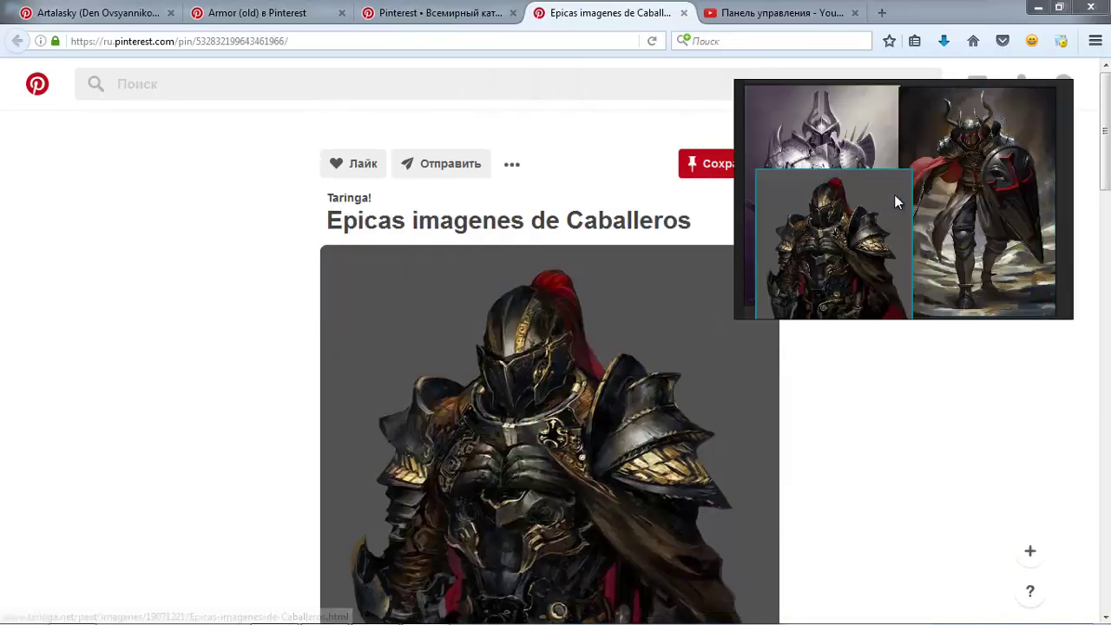
pyautogui.hotkey('alt', 'Tab')
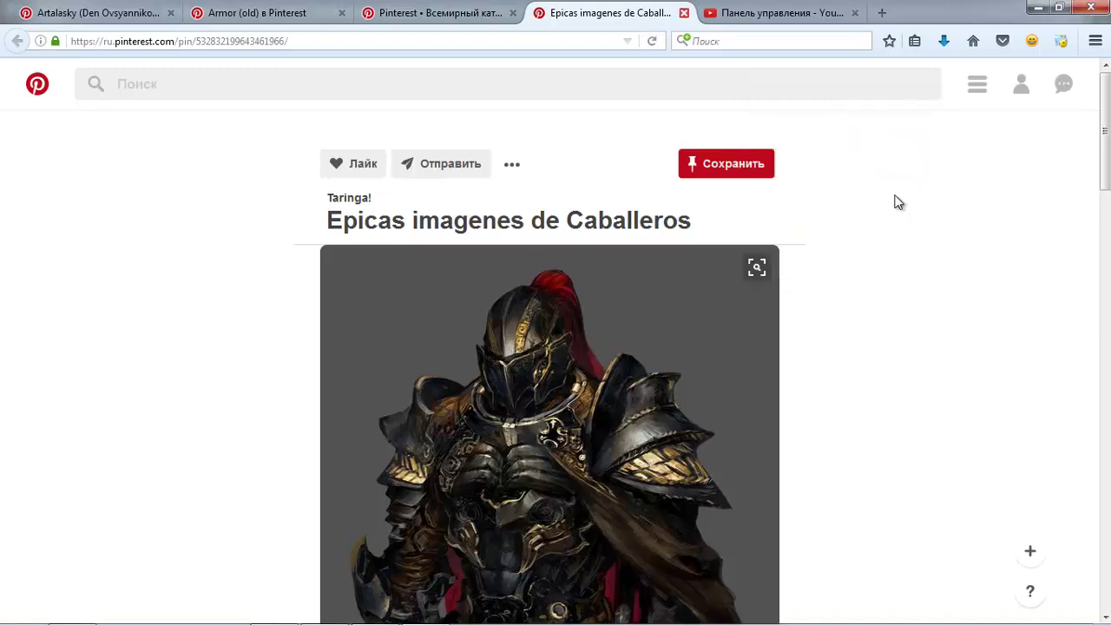
# Step: Copy the shield-bearing knight image to the board and close the pin tabs
pyautogui.hotkey('ctrl', 'w')
pyautogui.hotkey('shift', 'F10')
pyautogui.press('Up')
pyautogui.press('Up')
pyautogui.press('Up')
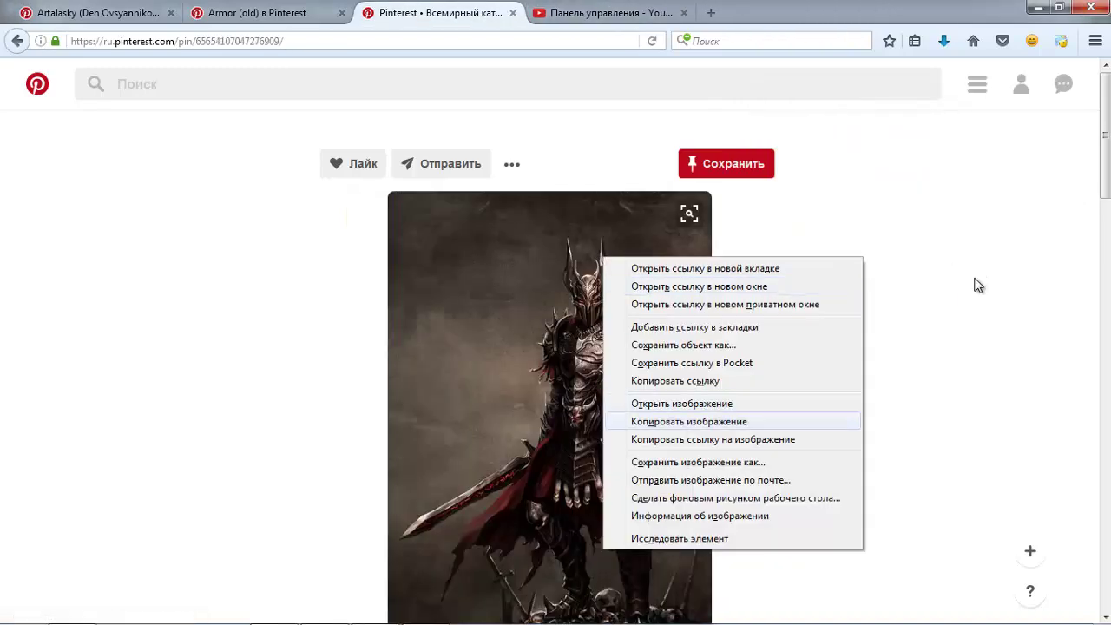
pyautogui.press('Return')
pyautogui.hotkey('alt', 'Tab')
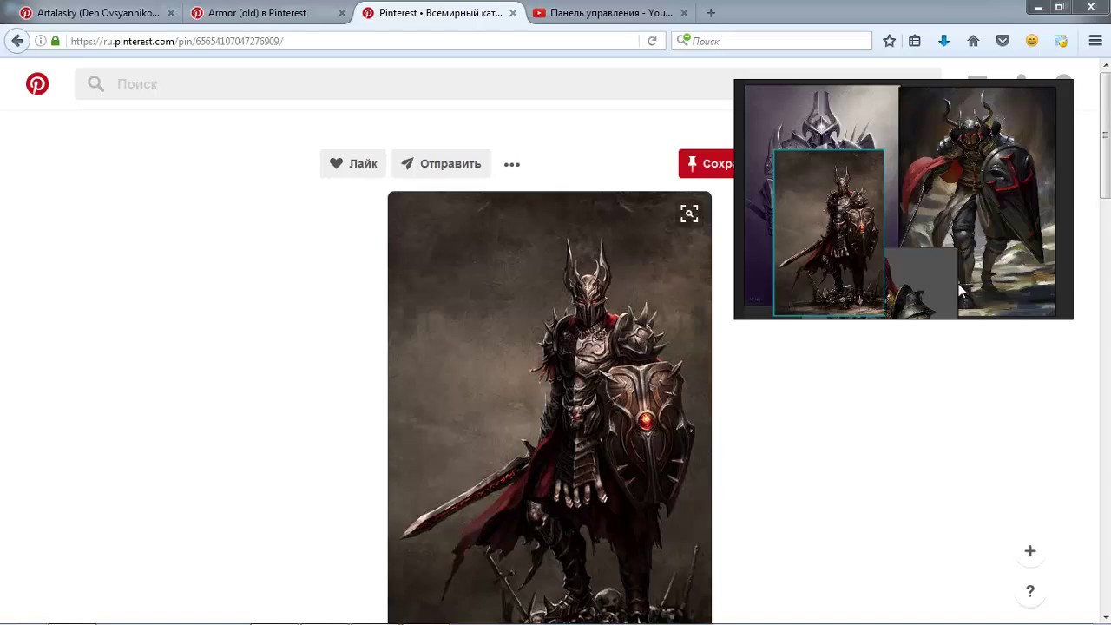
pyautogui.hotkey('ctrl', 'w')
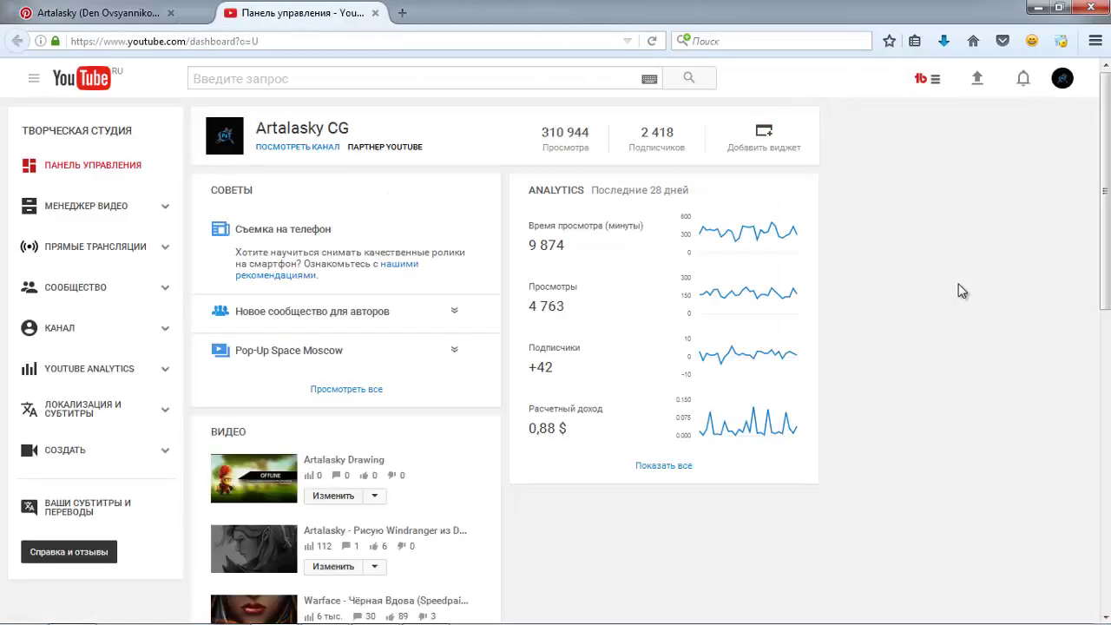
# Step: Close the Armor tab and bring the Photoshop window forward
pyautogui.hotkey('alt', 'Tab')
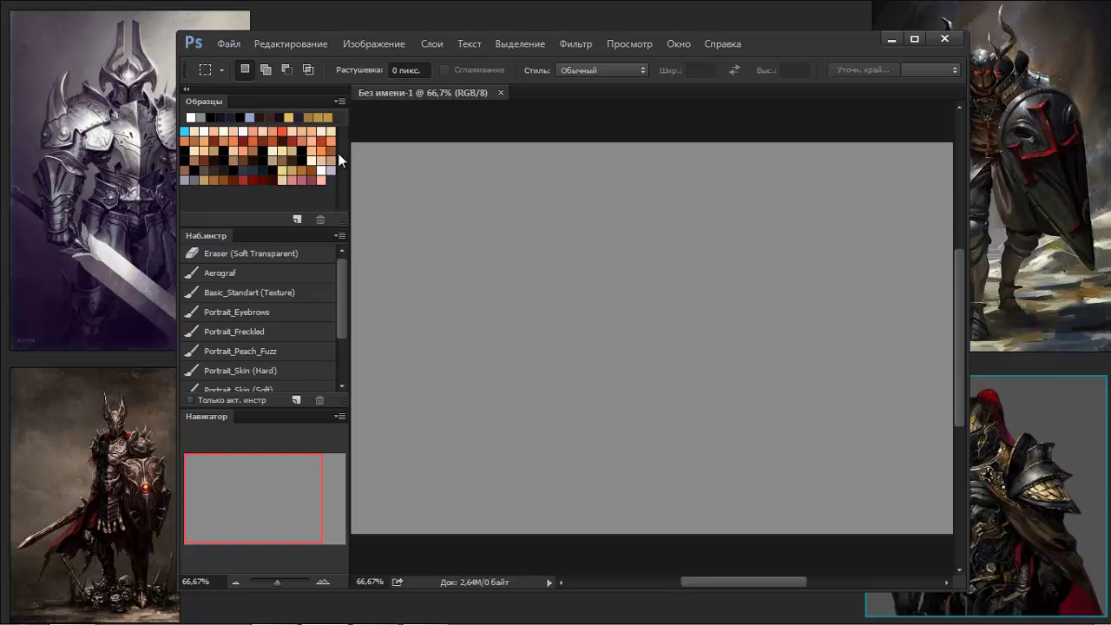
# Step: Hide Photoshop's panels, cycle back to standard screen mode, and check the menu bar
pyautogui.press('Tab')
pyautogui.press('f')
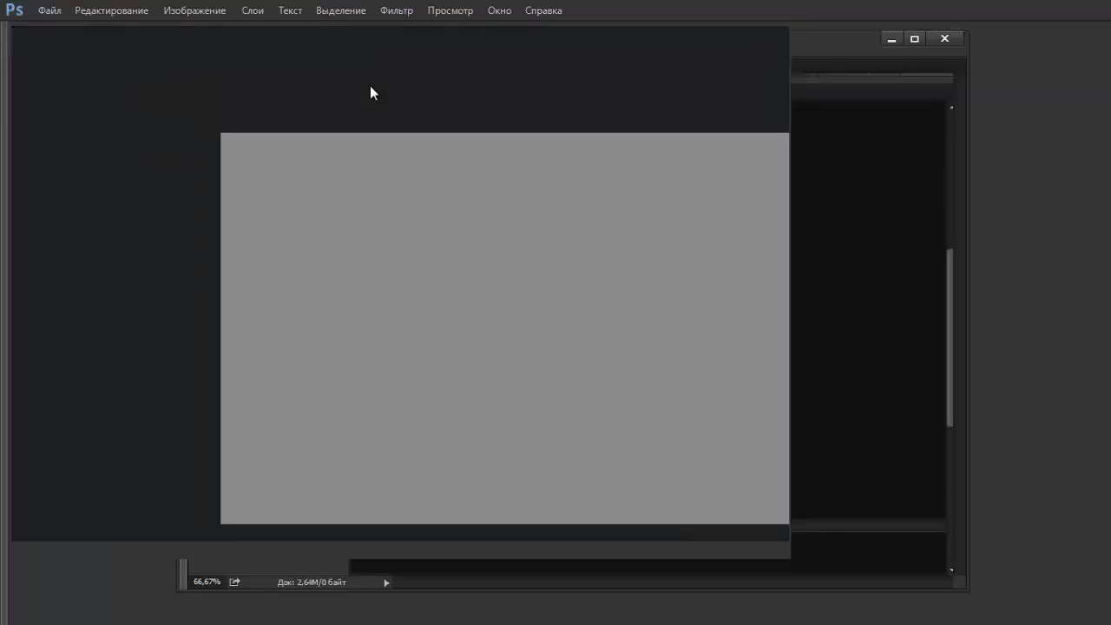
pyautogui.press('f')
pyautogui.press('f')
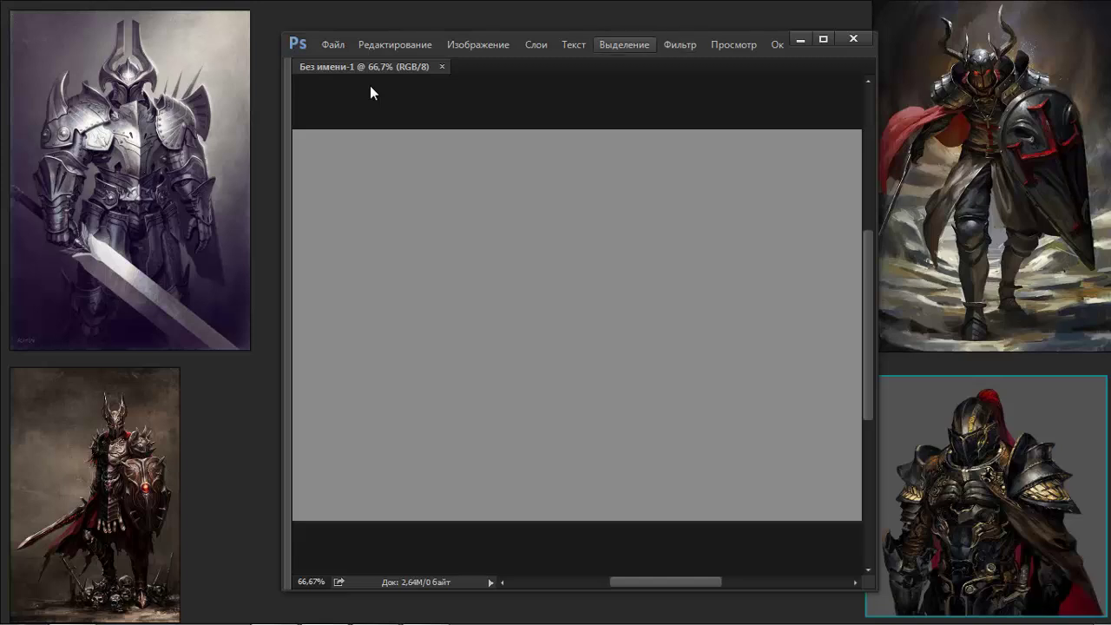
pyautogui.press('Return')
pyautogui.press('Escape')
pyautogui.press('Escape')
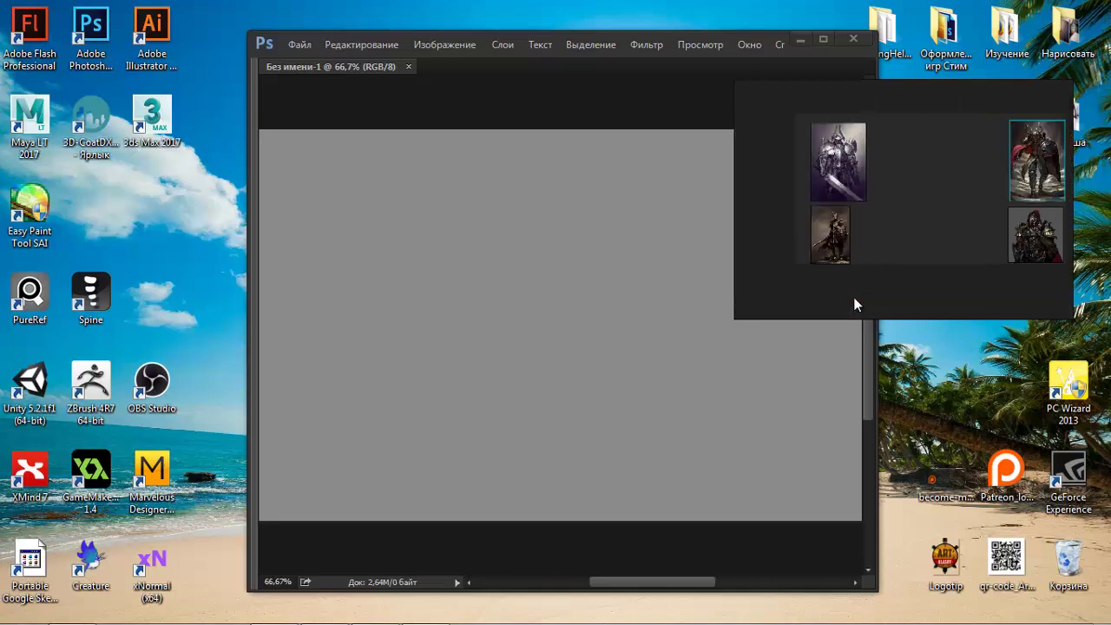
# Step: Pack the four knight images into a grid, set the board Always On Top, and maximize Photoshop
pyautogui.hotkey('ctrl', 'p')
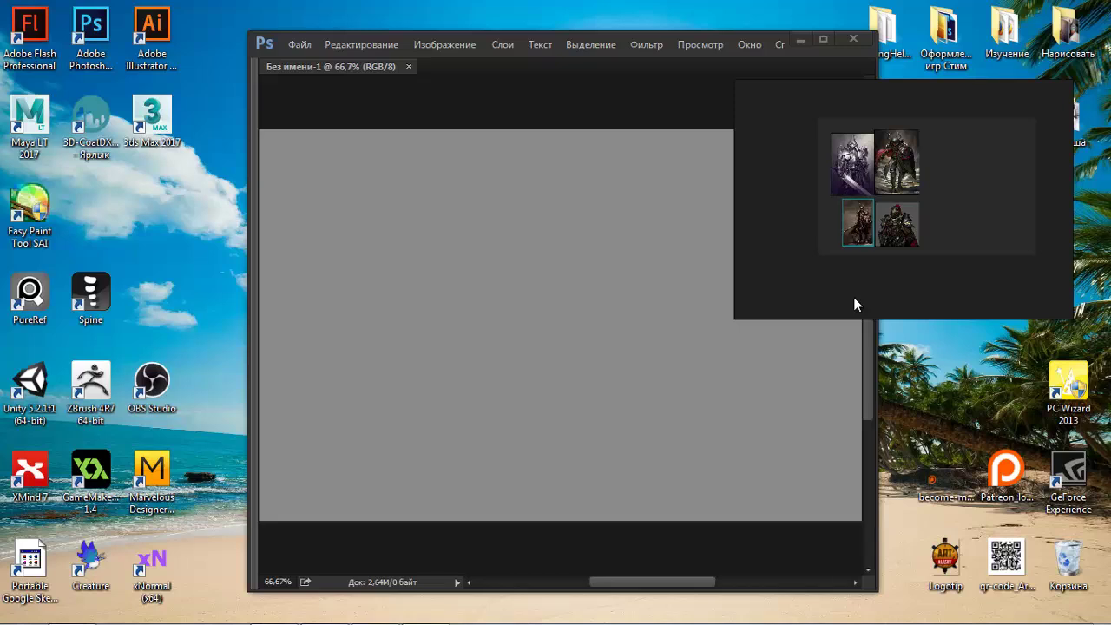
pyautogui.rightClick(955, 194)
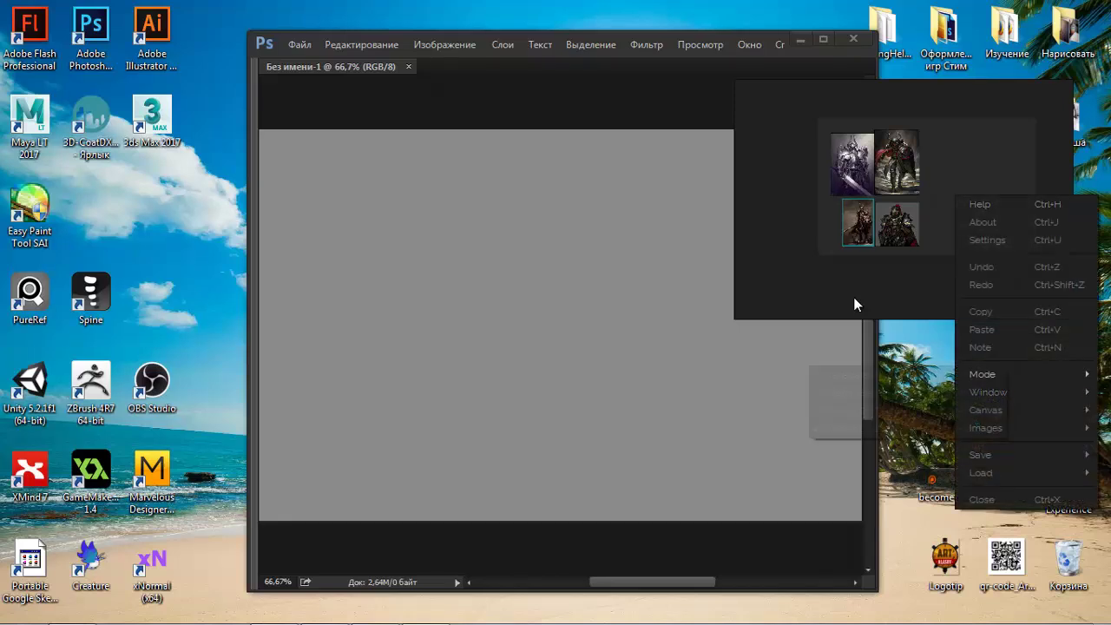
pyautogui.moveTo(1024, 374)
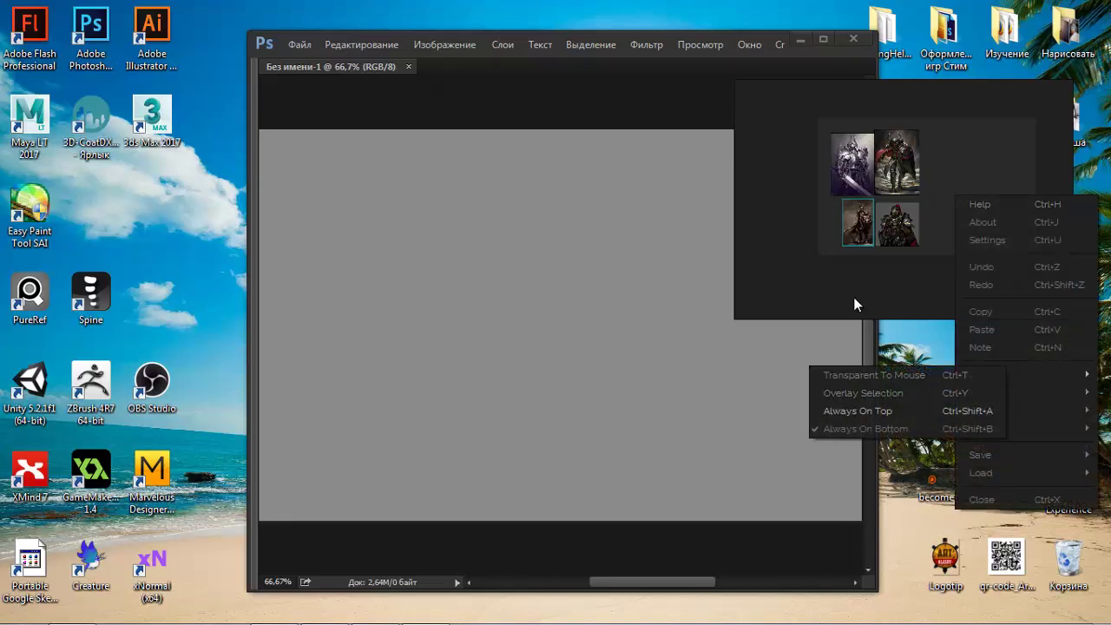
pyautogui.click(854, 303)
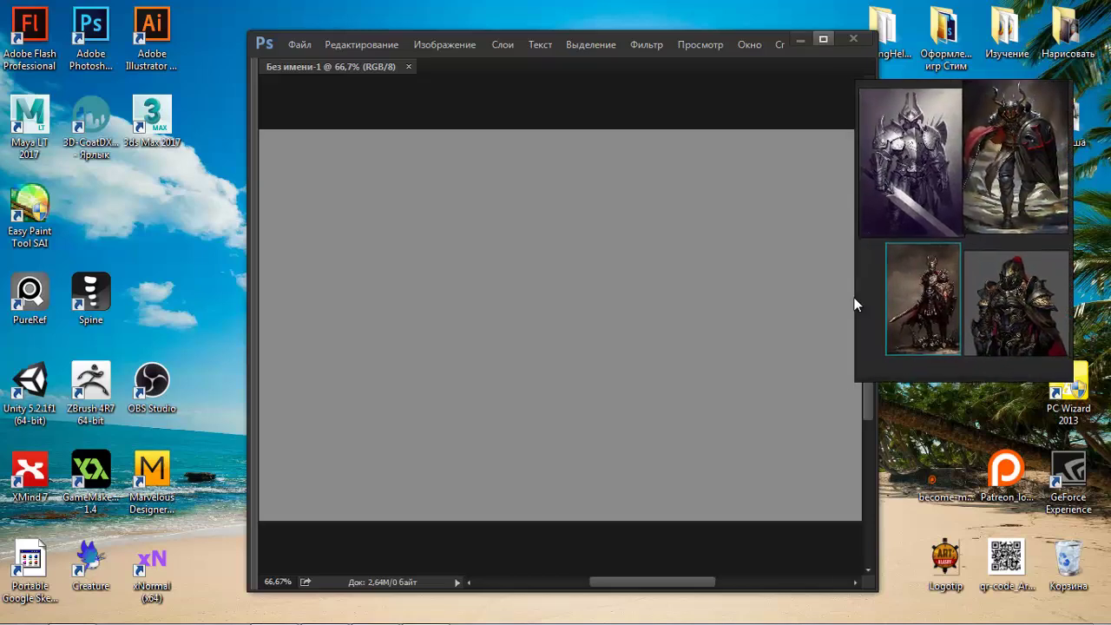
pyautogui.press('super+Up')
# Step: Put Photoshop in menu-less full screen with a black backdrop and zoom in on the canvas
pyautogui.press('f')
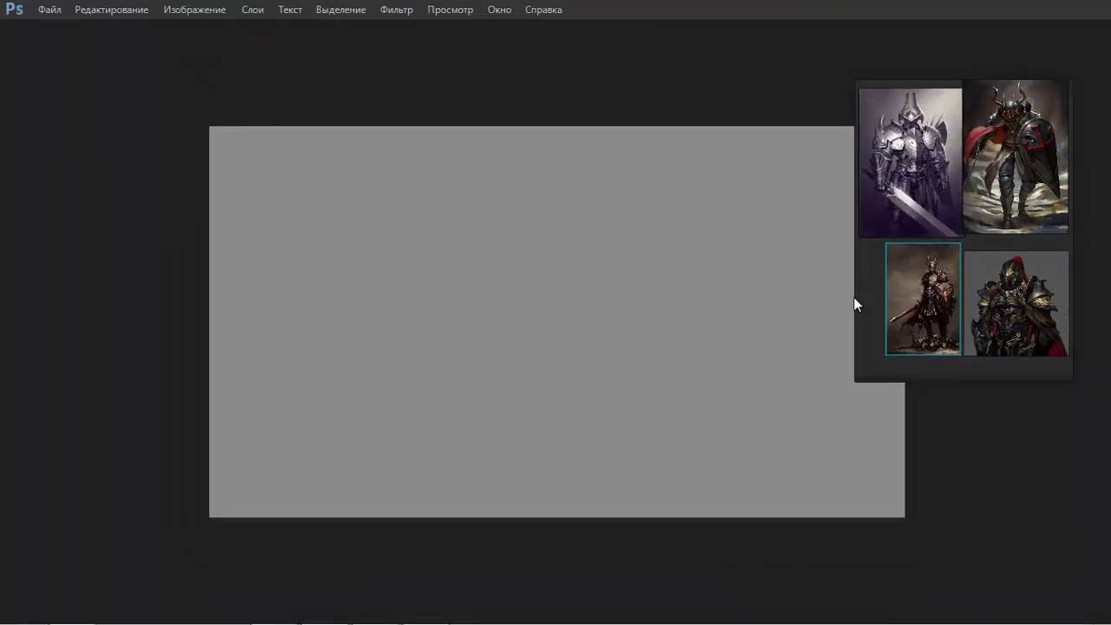
pyautogui.press('f')
pyautogui.rightClick(528, 22)
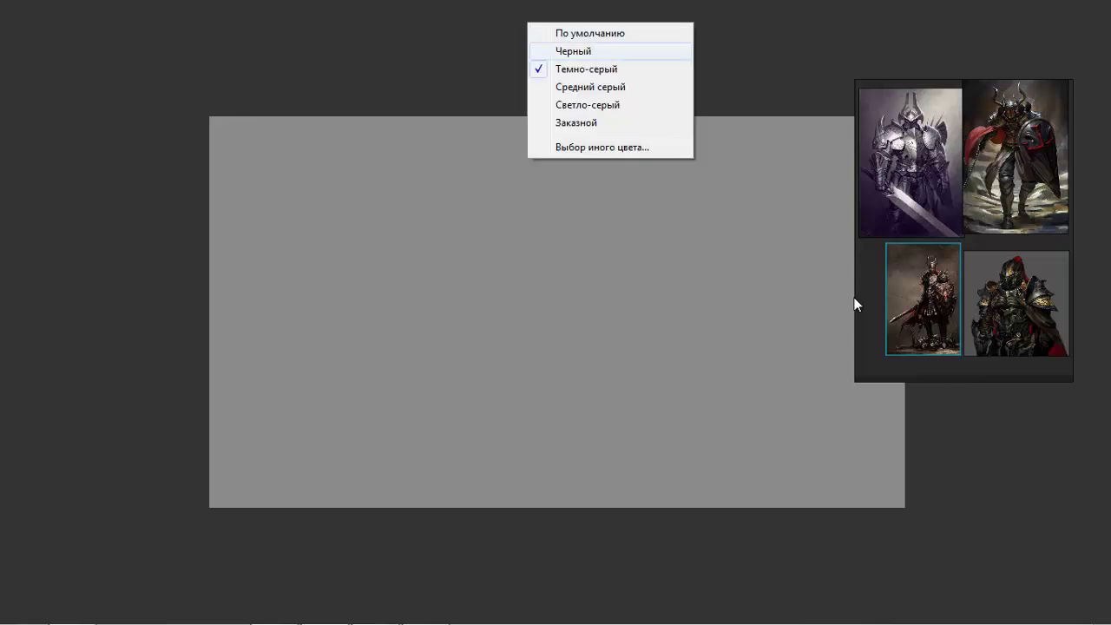
pyautogui.click(572, 50)
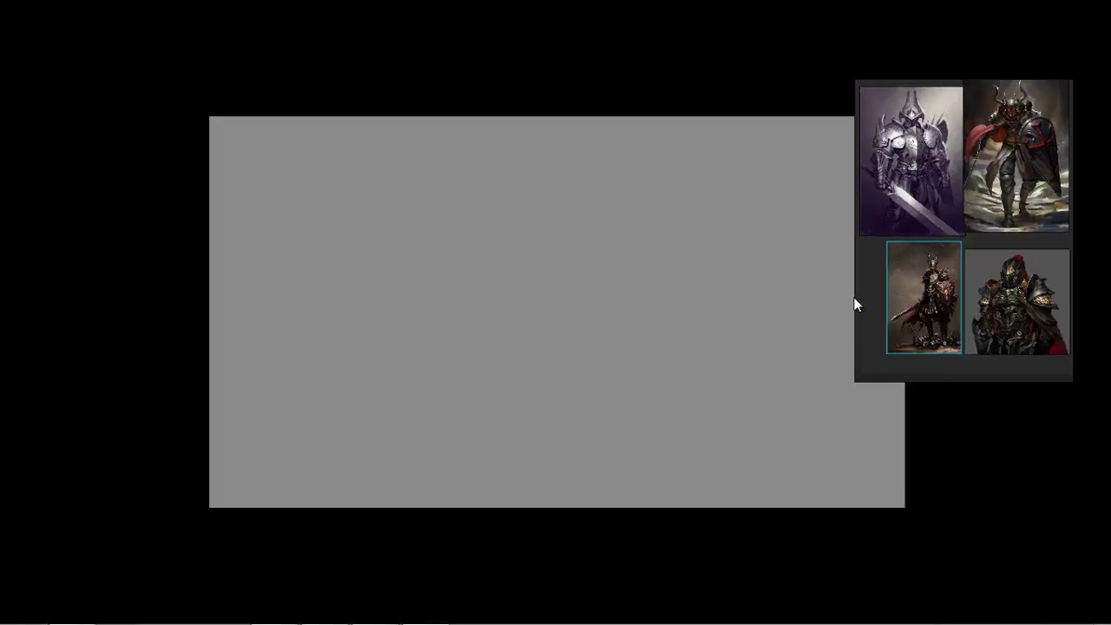
pyautogui.hotkey('ctrl', '+')
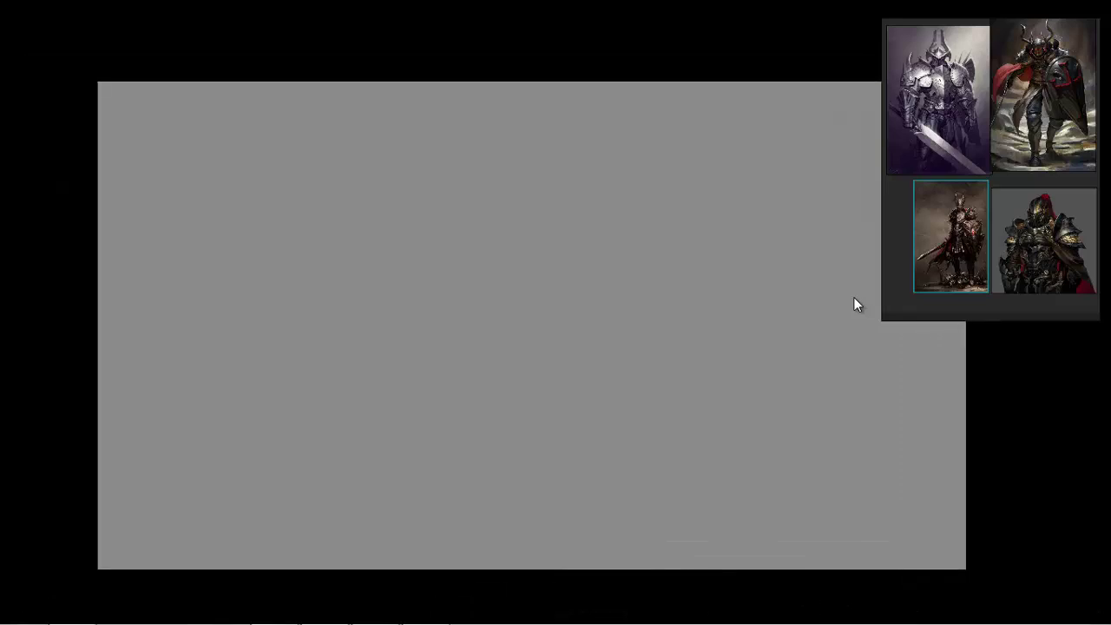
pyautogui.rightClick(924, 144)
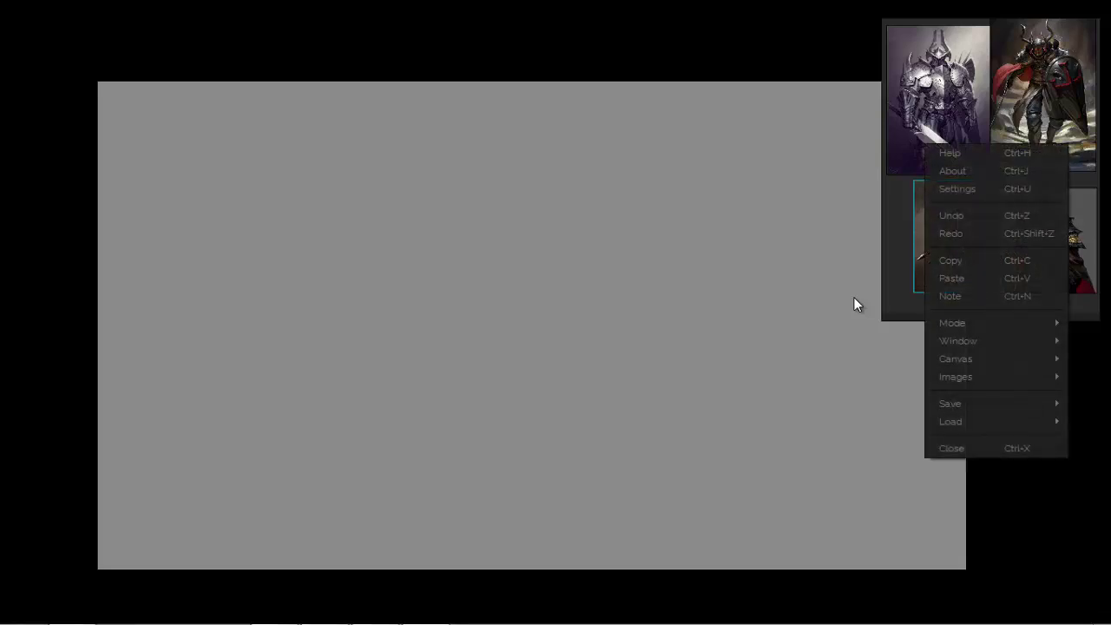
pyautogui.moveTo(989, 403)
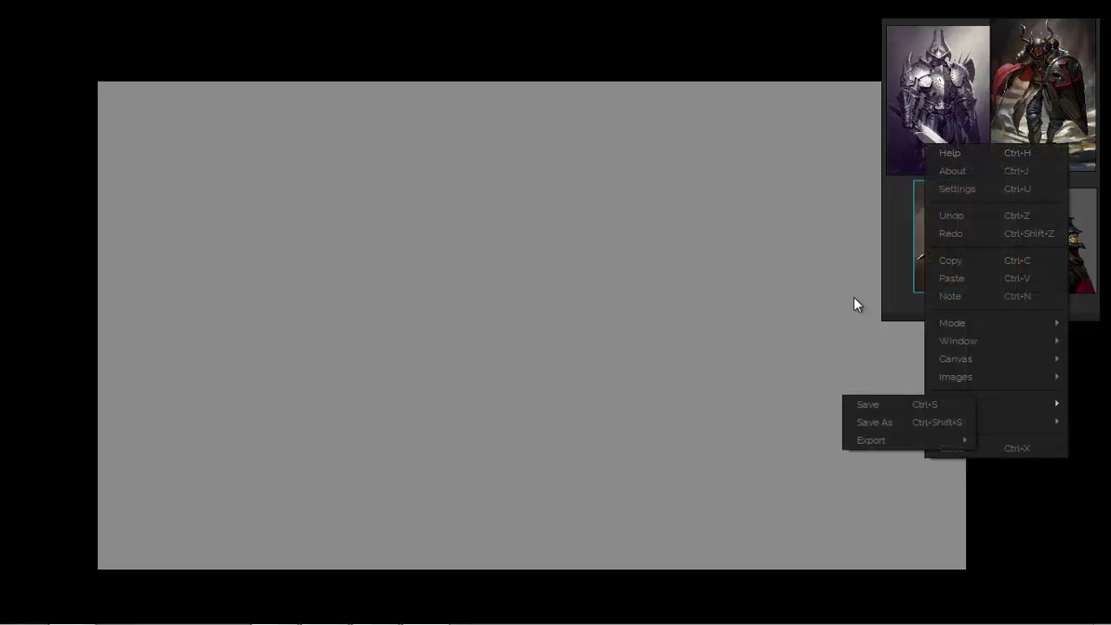
# Step: Open PureRef's Save Scene dialog for NewScene (*.pur) and cancel it
pyautogui.click(867, 404)
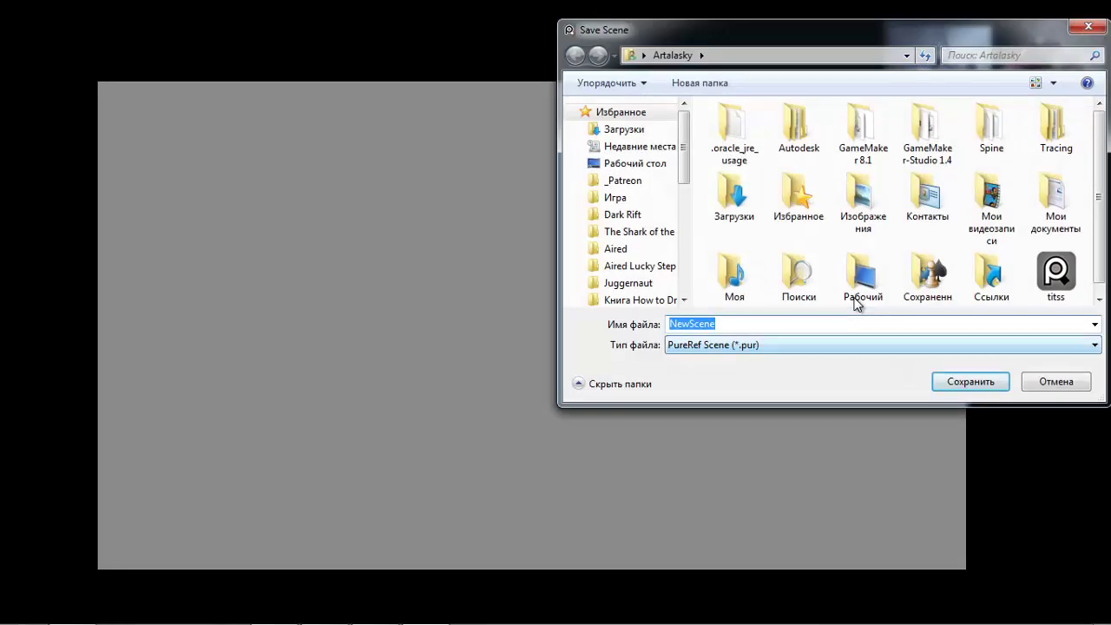
pyautogui.press('Tab')
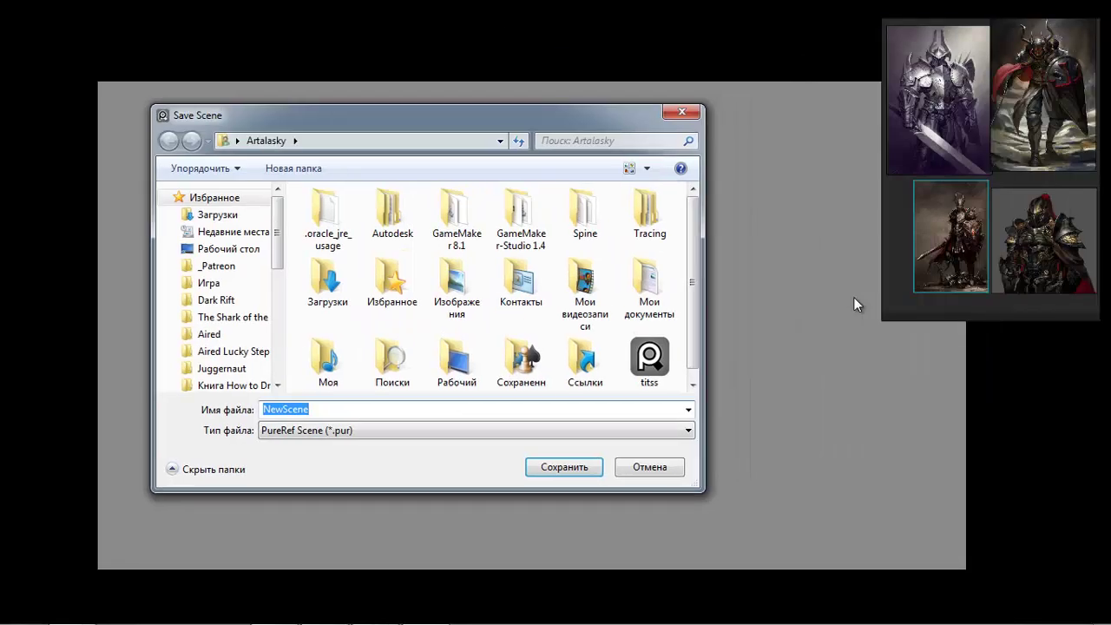
pyautogui.press('Escape')
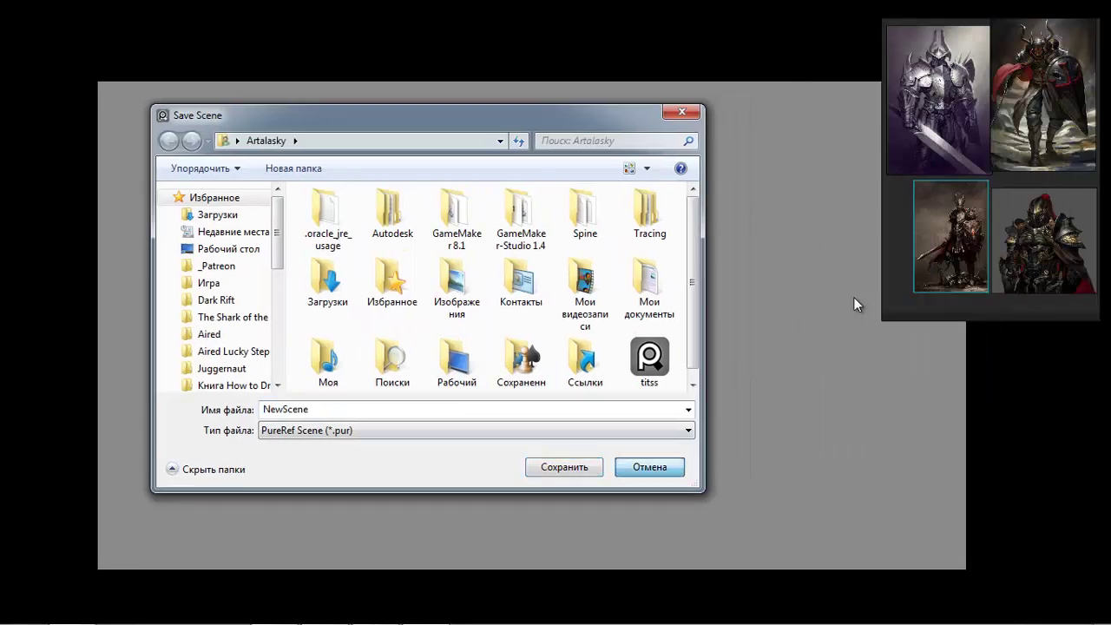
# Step: Browse the board context menu's Load, Save and Export submenus, then close the menu
pyautogui.rightClick(853, 296)
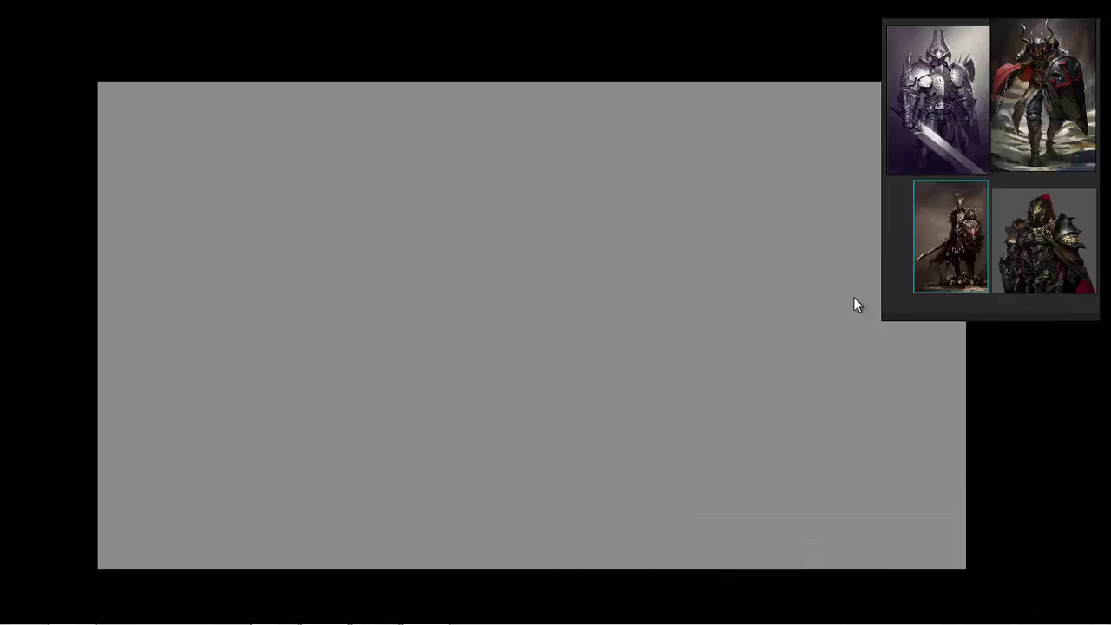
pyautogui.rightClick(853, 296)
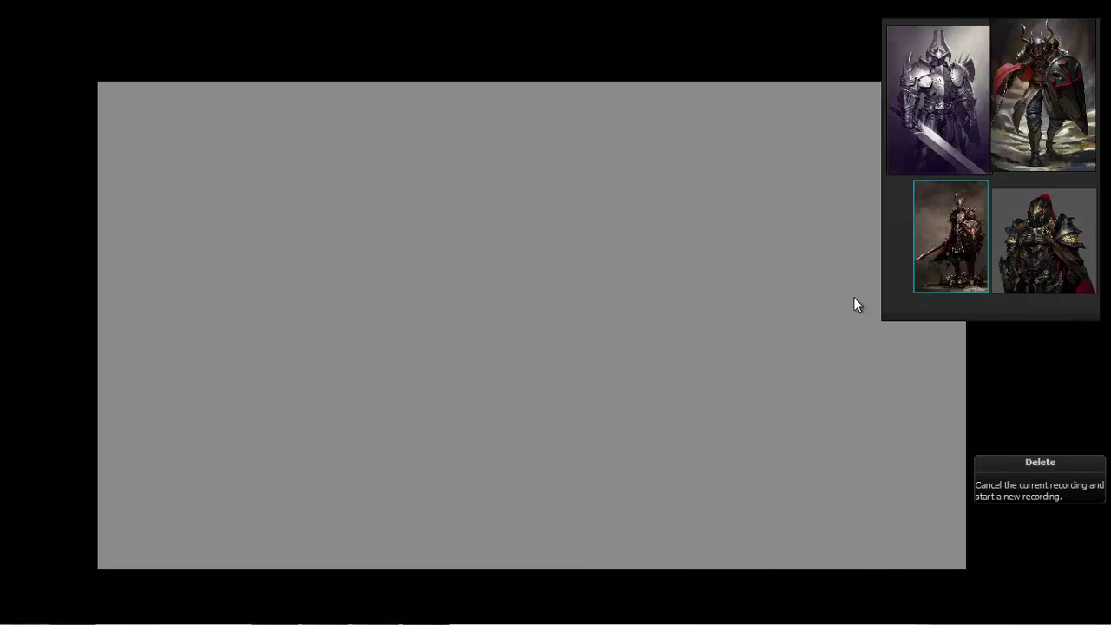
pyautogui.press('Down')
pyautogui.press('Down')
pyautogui.press('Right')
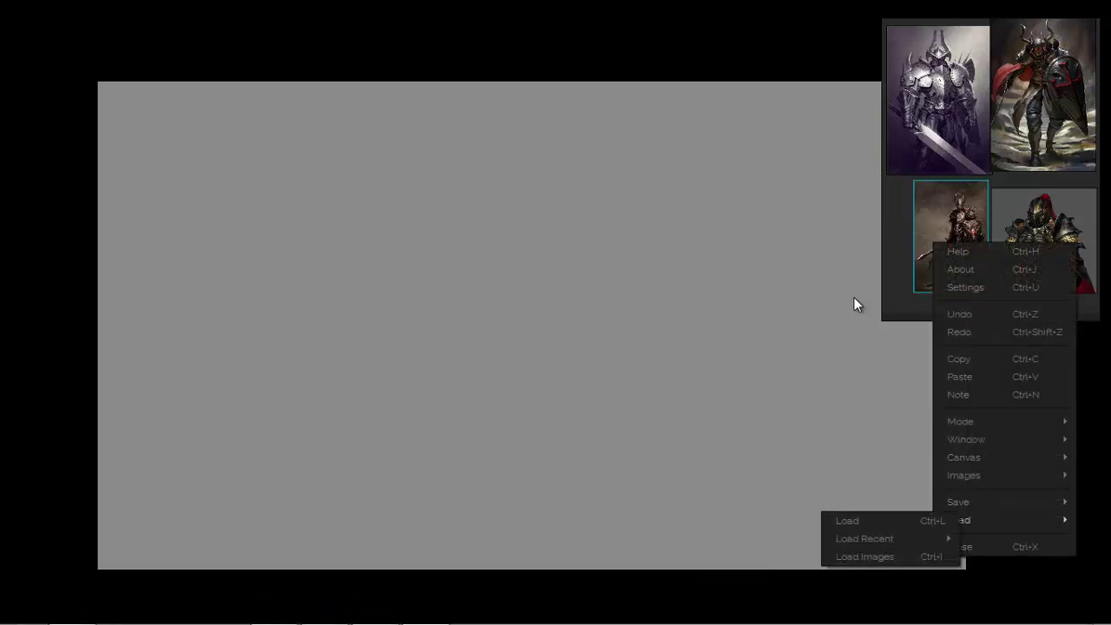
pyautogui.press('Left')
pyautogui.press('Up')
pyautogui.press('Right')
pyautogui.press('Down')
pyautogui.press('Down')
pyautogui.press('Right')
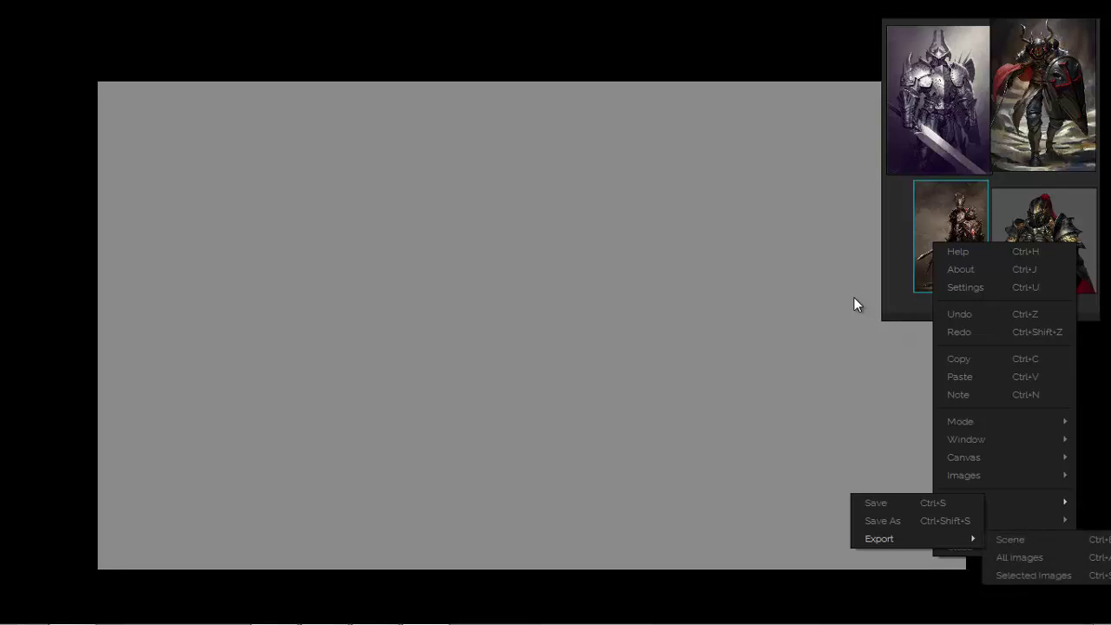
pyautogui.press('Down')
pyautogui.press('Down')
pyautogui.press('Left')
pyautogui.press('Escape')
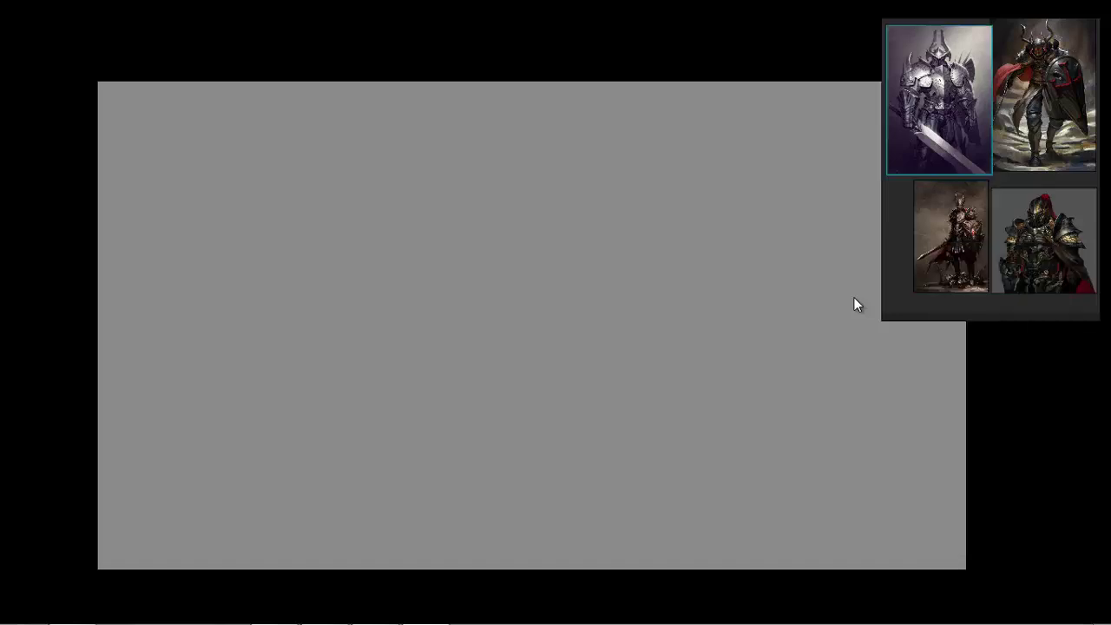
# Step: Select all four knight images on the board
pyautogui.hotkey('shift', 'Down')
pyautogui.hotkey('shift', 'Right')
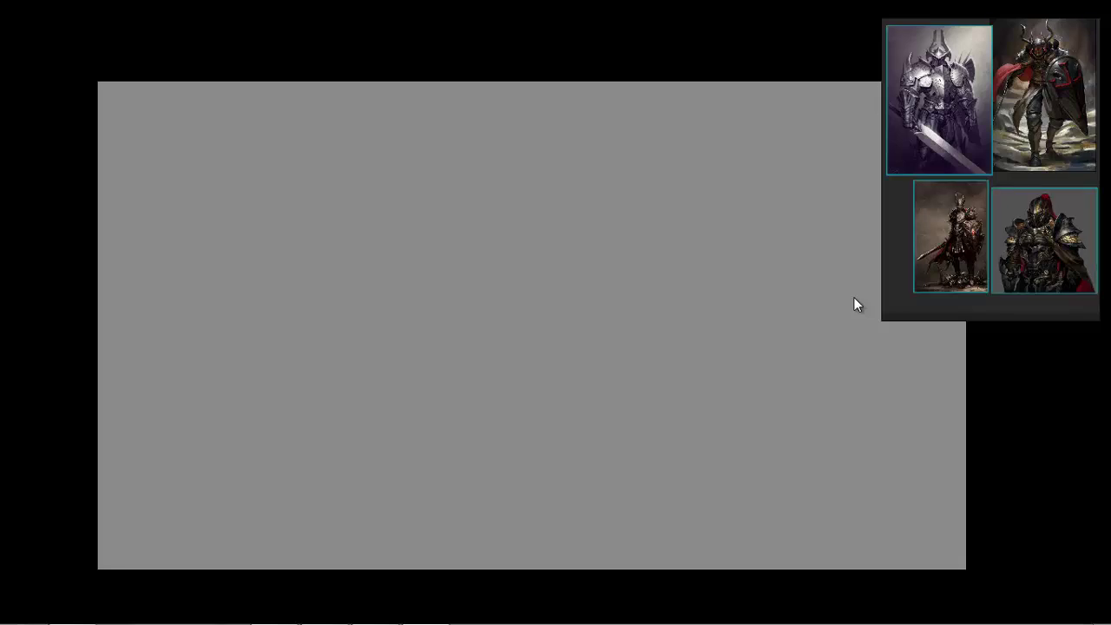
pyautogui.hotkey('shift', 'Up')
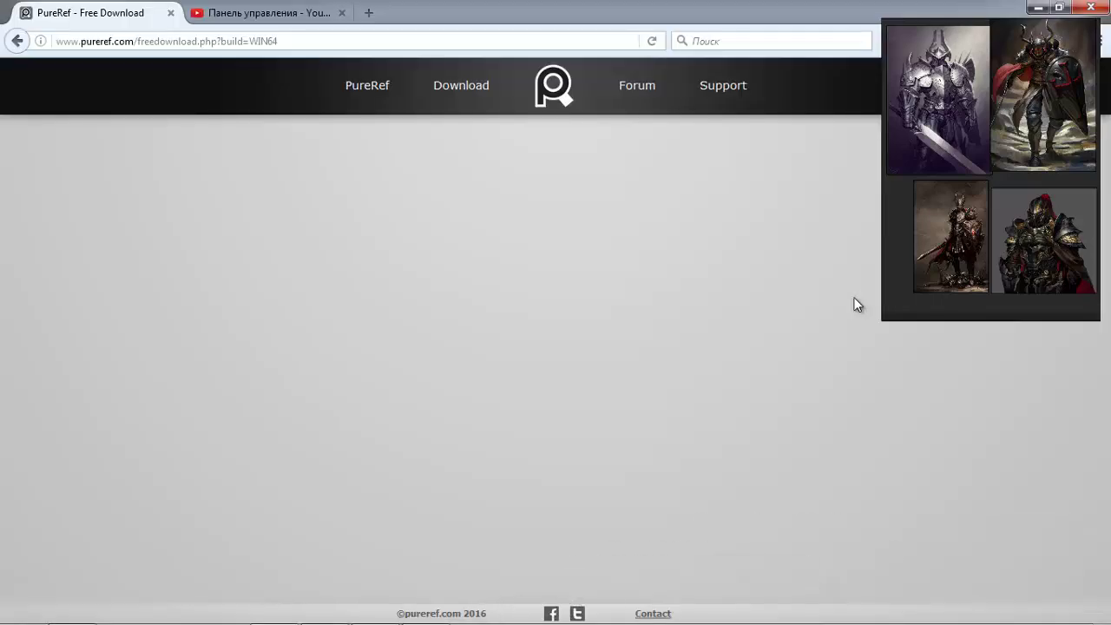
# Step: Close the PureRef board, choosing Don't Save
pyautogui.rightClick(1001, 185)
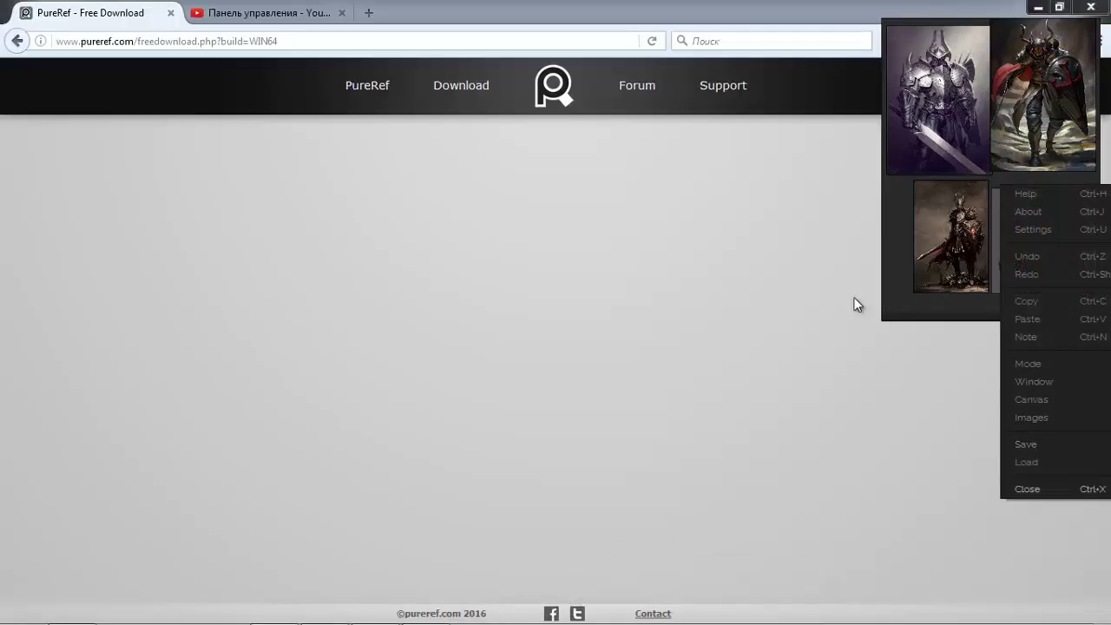
pyautogui.press('Return')
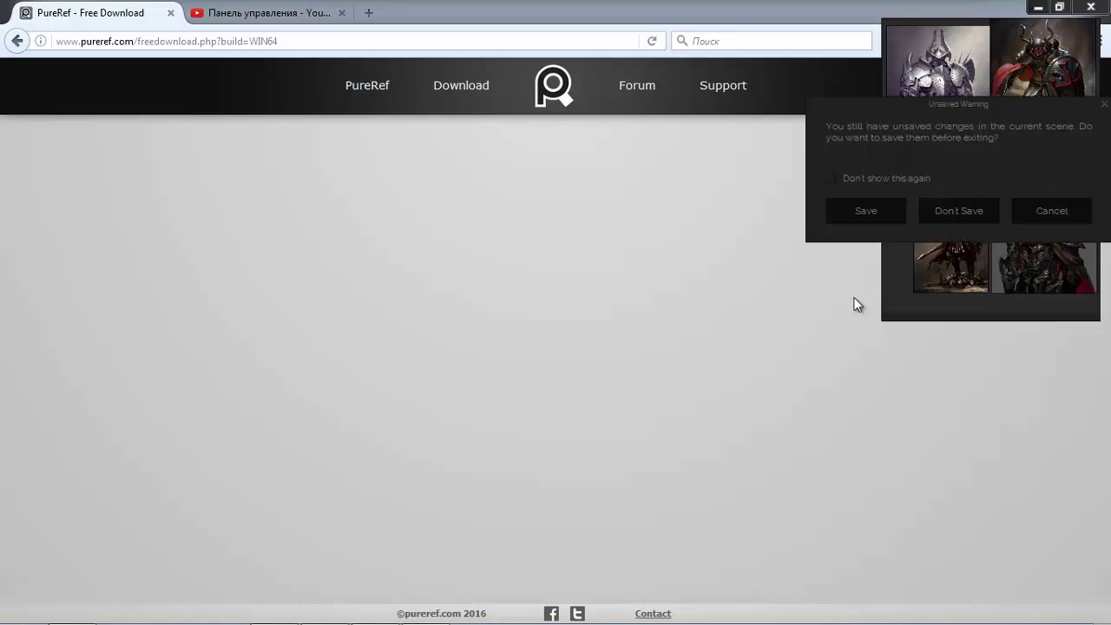
pyautogui.press('Tab')
pyautogui.press('Return')
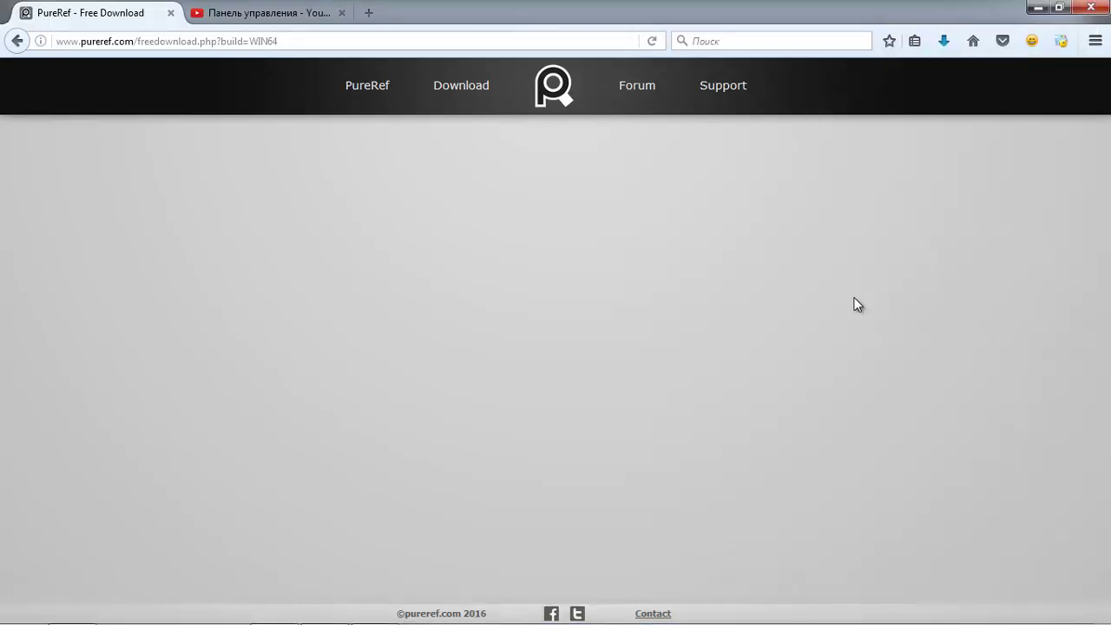
pyautogui.hotkey('ctrl', 'shift', 'Left')
pyautogui.hotkey('ctrl', 'shift', 'Left')
pyautogui.hotkey('ctrl', 'shift', 'Left')
pyautogui.hotkey('ctrl', 'shift', 'Left')
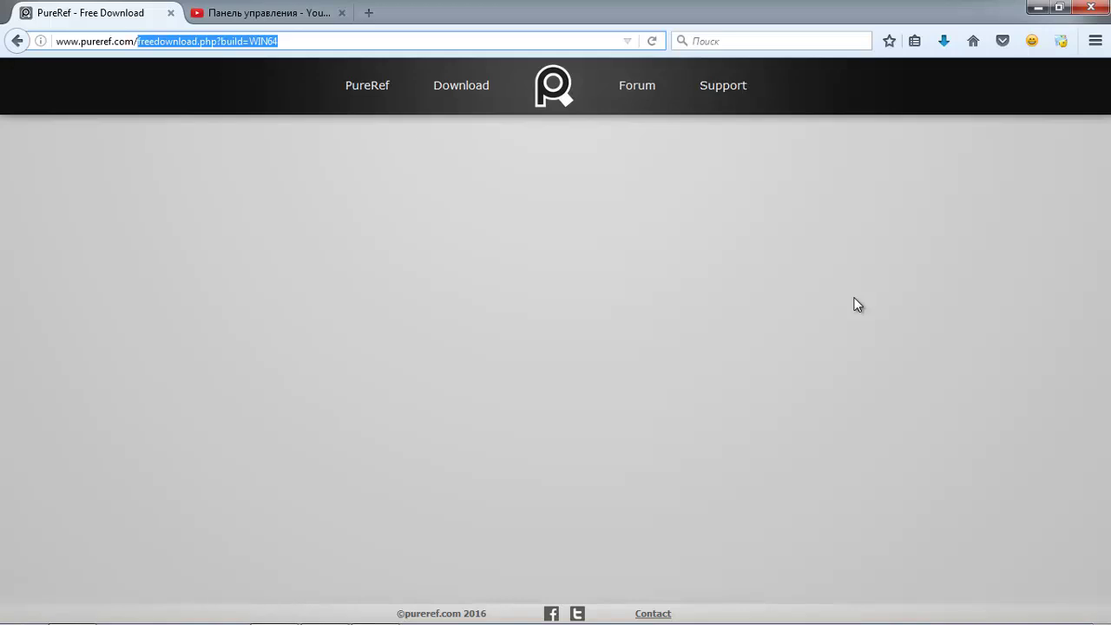
pyautogui.press('BackSpace')
pyautogui.press('Return')
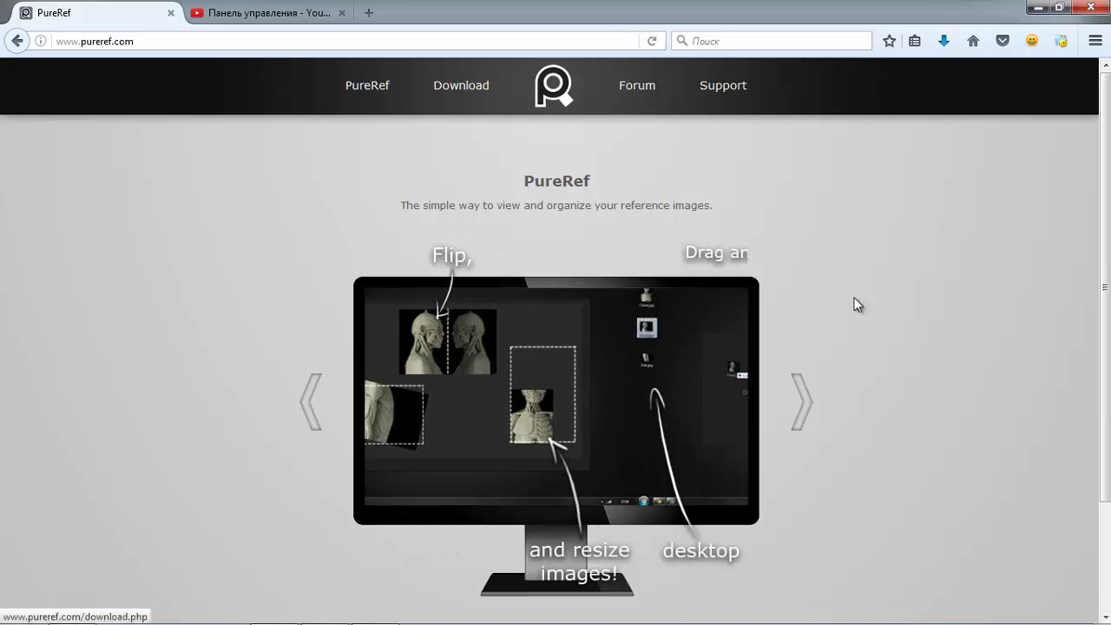
# Step: Download PureRef 1.8.0 Windows 64-bit at price 0, dismiss the file prompt, and return to Photoshop
pyautogui.press('Return')
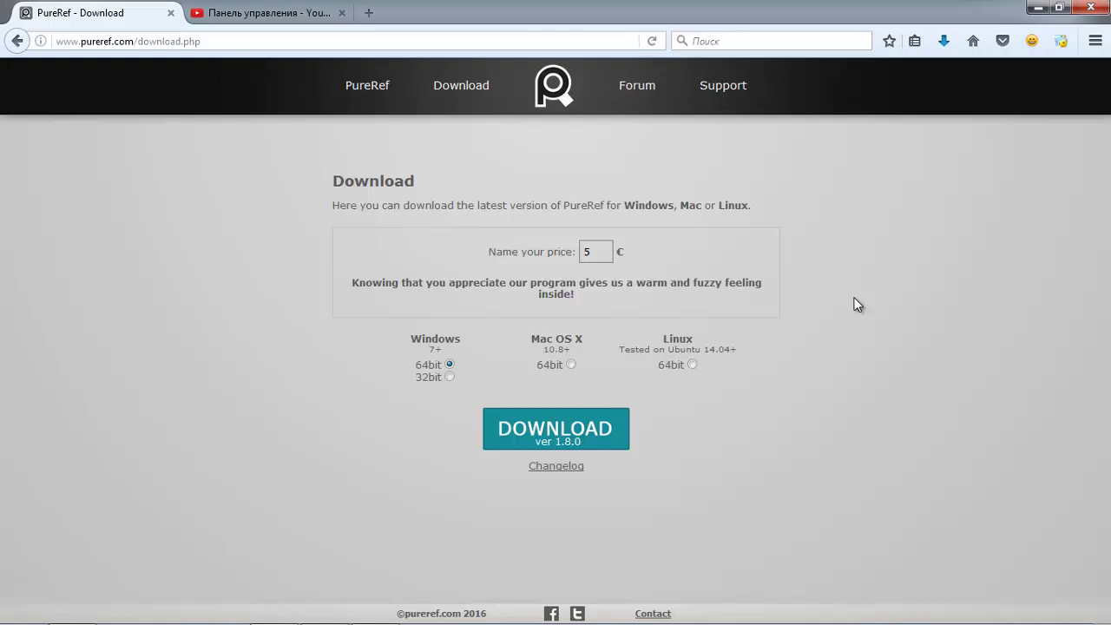
pyautogui.hotkey('ctrl', 'a')
pyautogui.write('0')
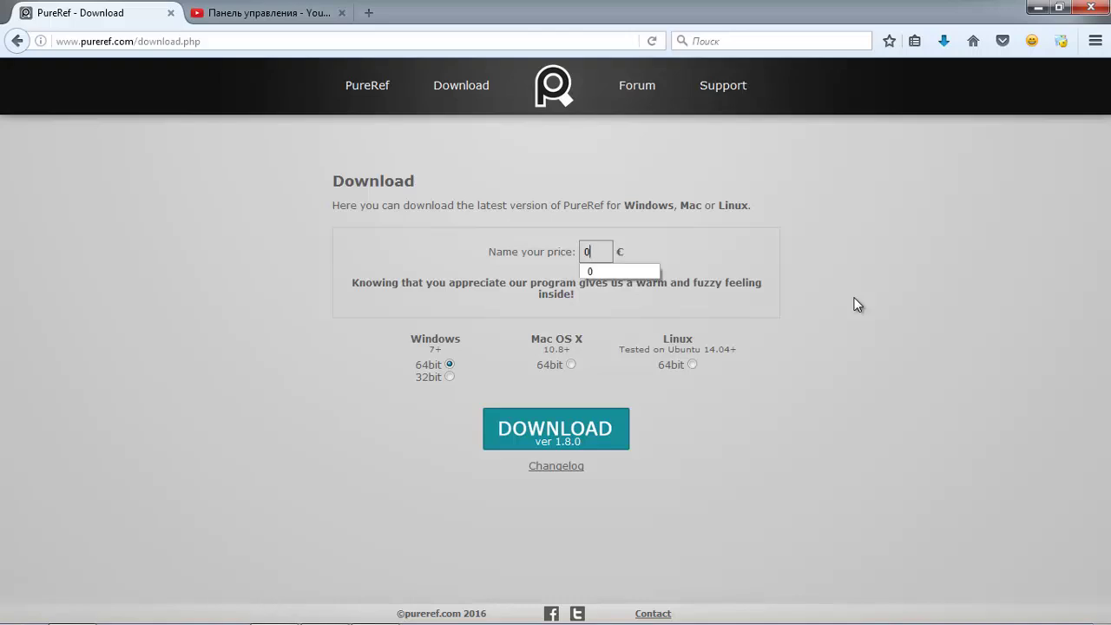
pyautogui.press('Down')
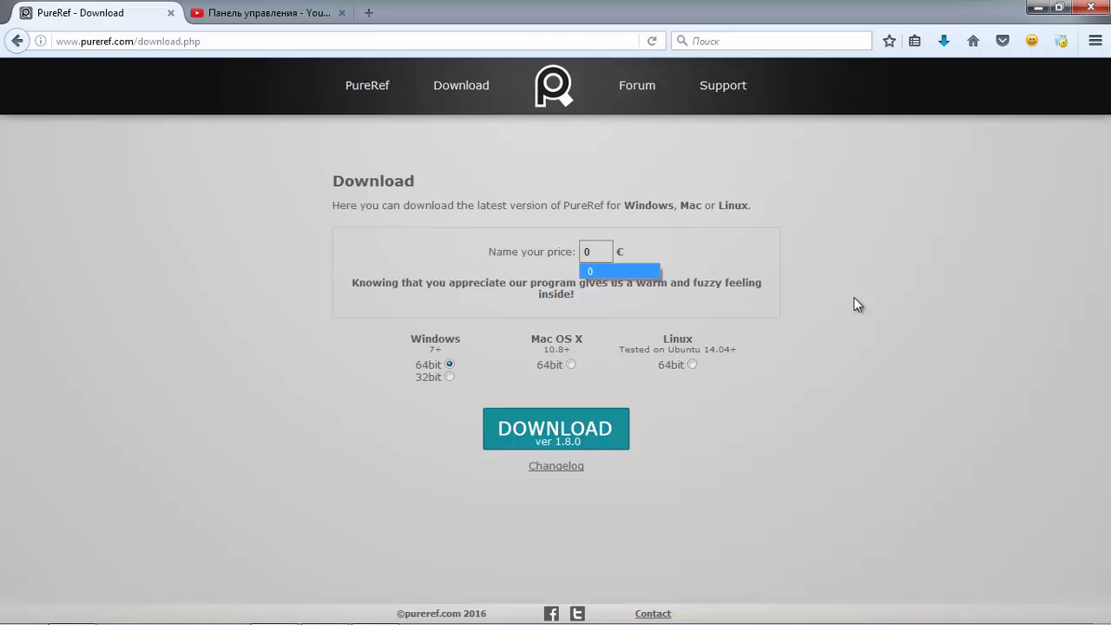
pyautogui.press('Return')
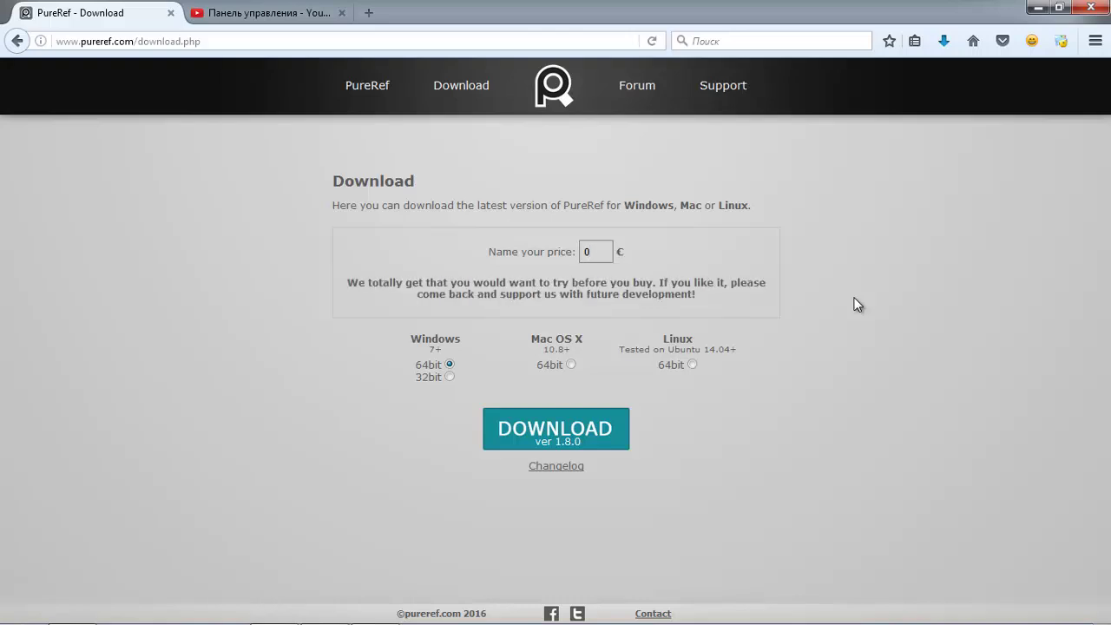
pyautogui.press('Return')
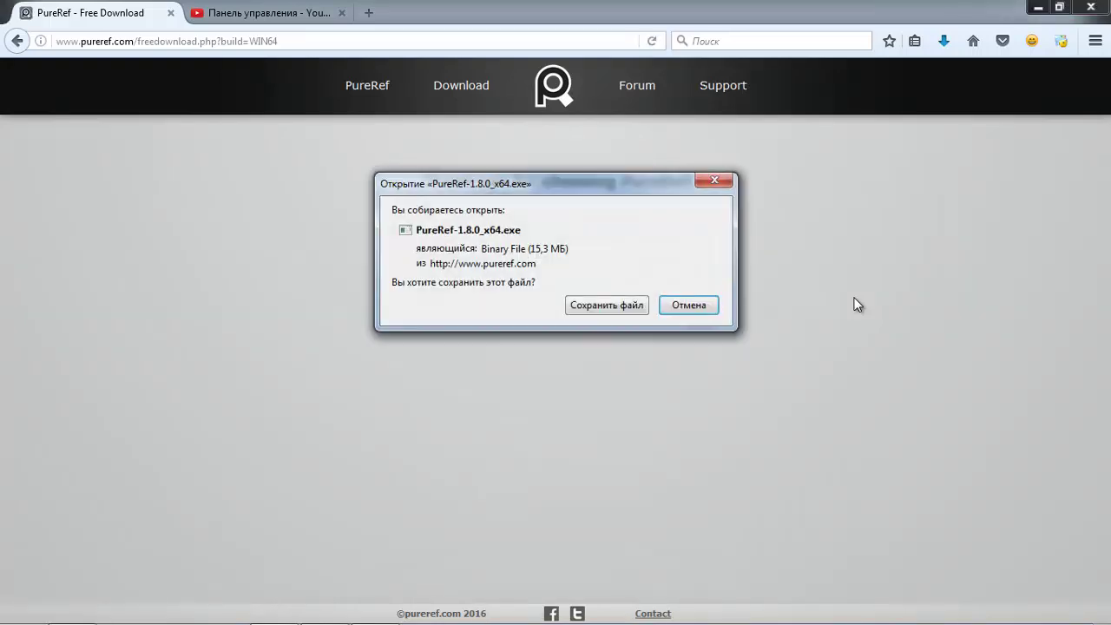
pyautogui.press('Escape')
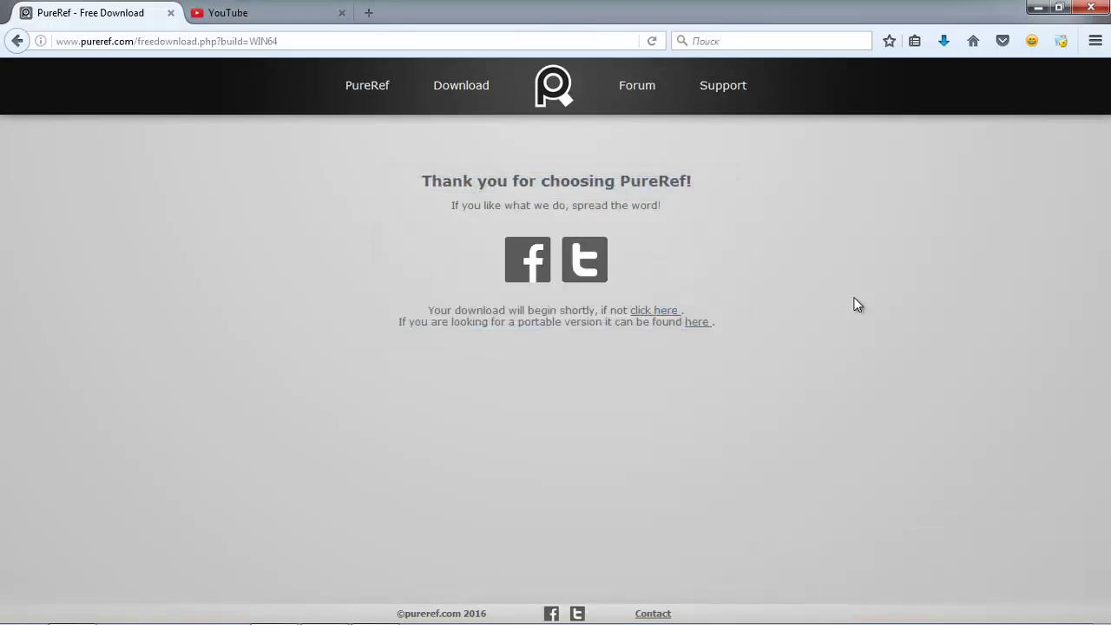
pyautogui.hotkey('alt', 'Tab')
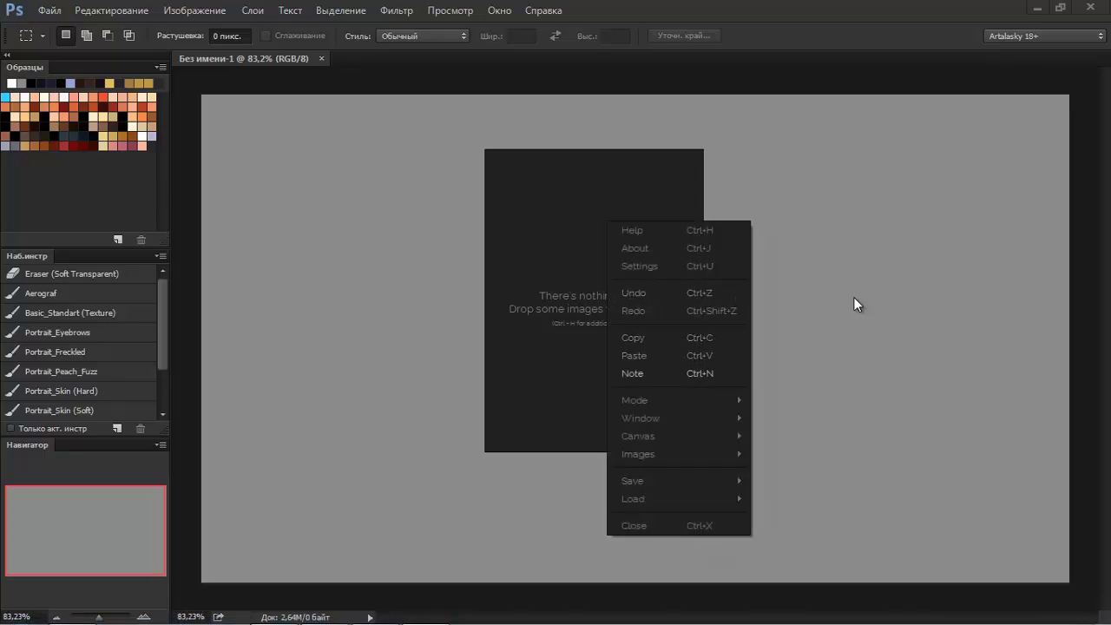
# Step: Create a note on the empty board, correct a mistyped start, and enter the artist's handle
pyautogui.press('Return')
pyautogui.write('A')
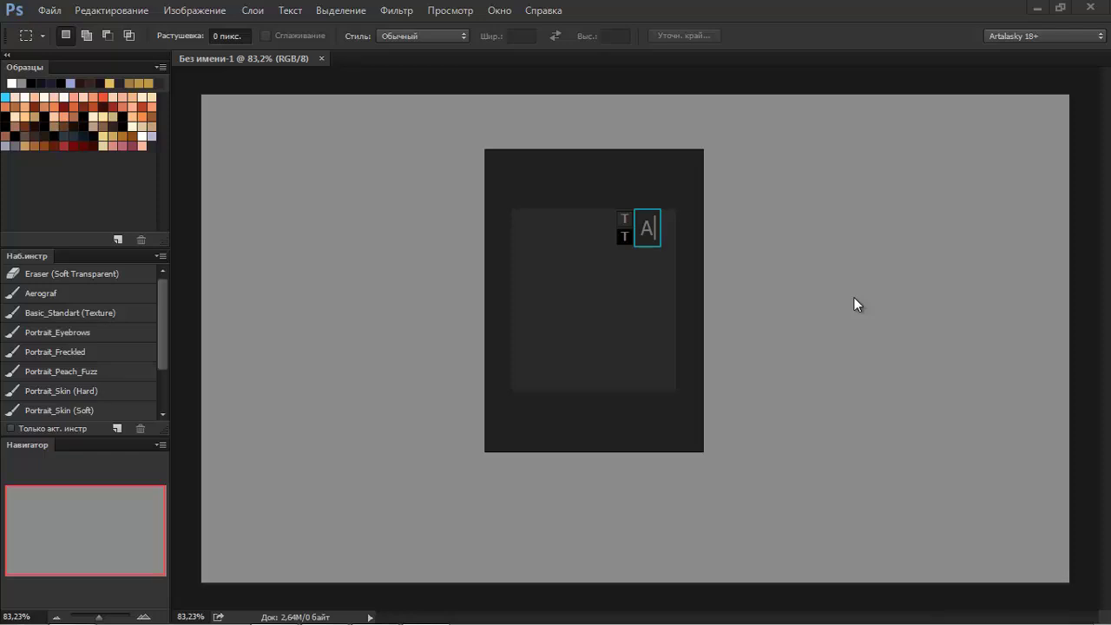
pyautogui.write('шпод')
pyautogui.press('BackSpace')
pyautogui.press('BackSpace')
pyautogui.press('BackSpace')
pyautogui.press('BackSpace')
pyautogui.press('BackSpace')
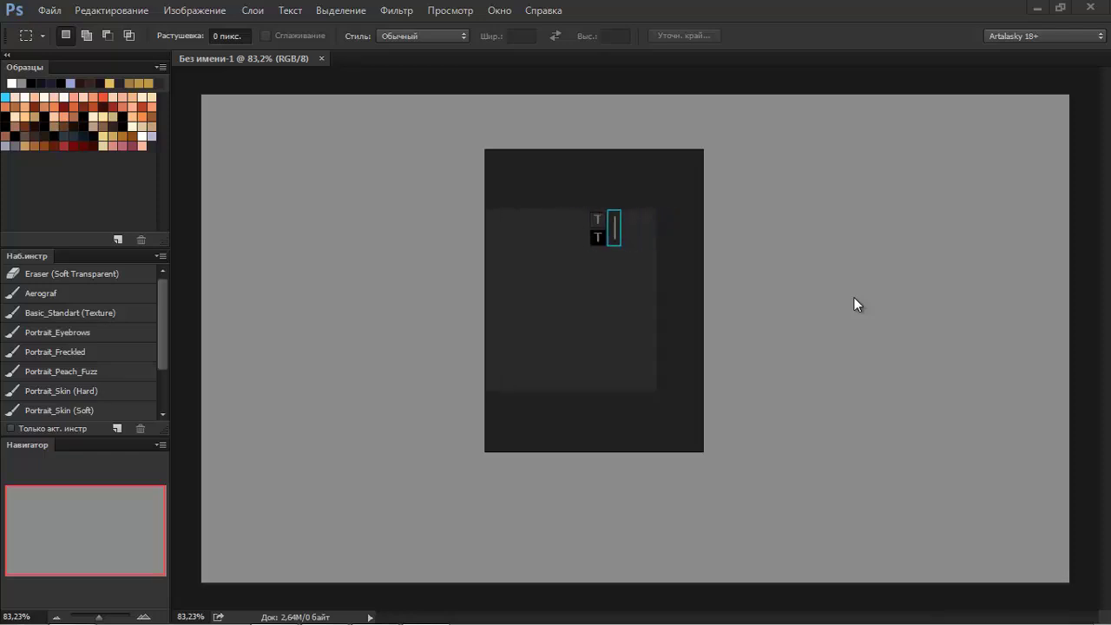
pyautogui.write('artalasky')
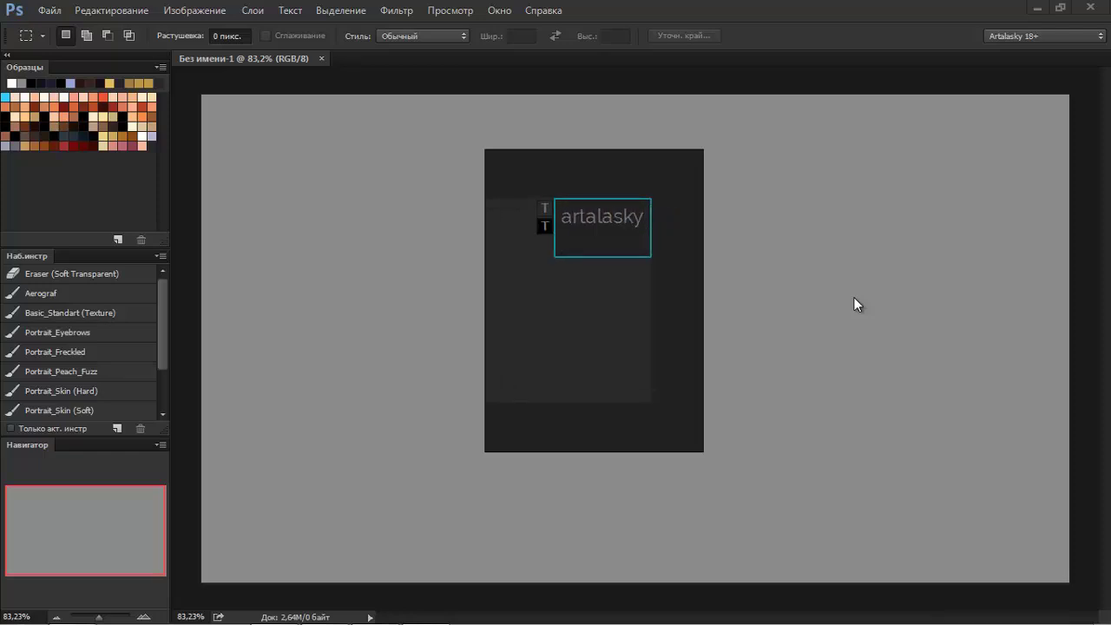
pyautogui.hotkey('ctrl', 'Return')
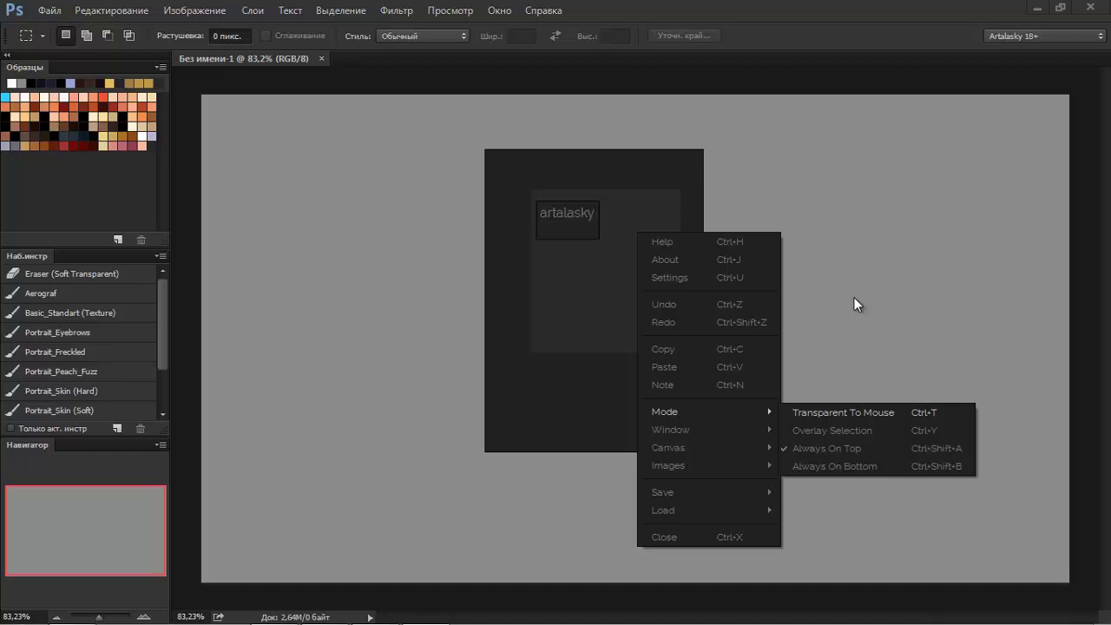
# Step: Make the PureRef board Transparent To Mouse and accept the confirmation
pyautogui.press('Return')
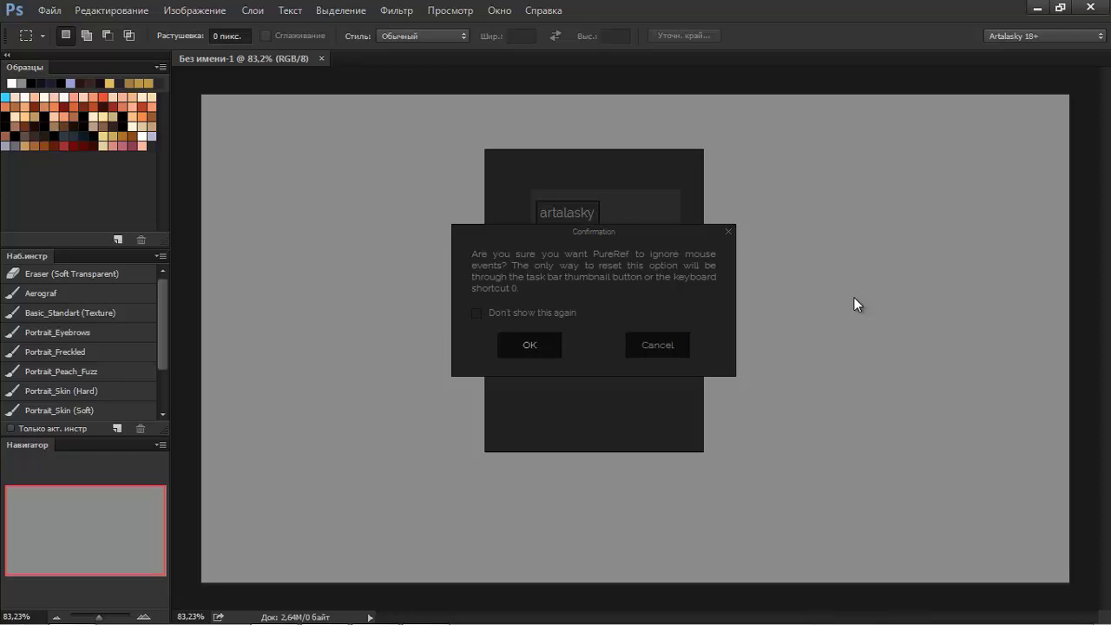
pyautogui.press('Return')
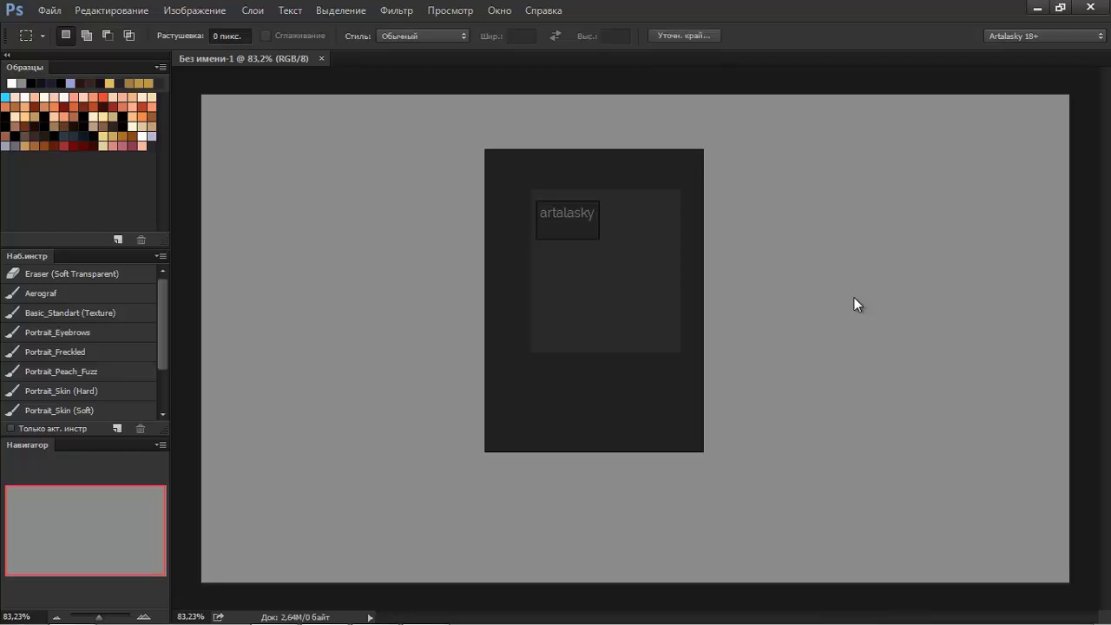
# Step: Switch to the Brush tool and pick the smaller 41 px brush preset
pyautogui.press('b')
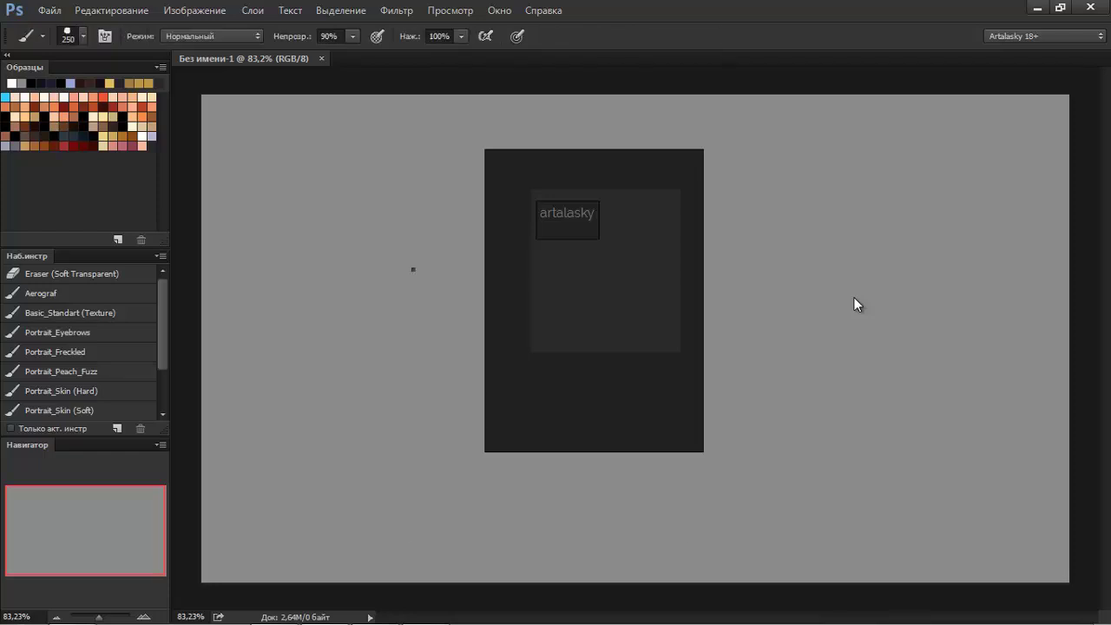
pyautogui.rightClick(413, 269)
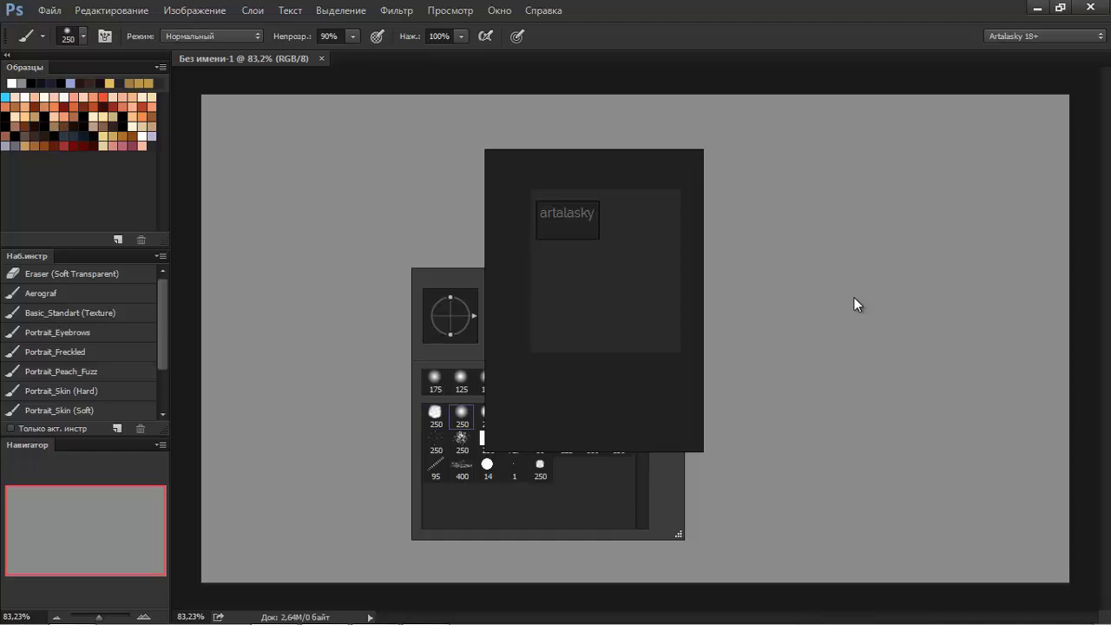
pyautogui.rightClick(439, 219)
pyautogui.rightClick(344, 195)
pyautogui.click(393, 343)
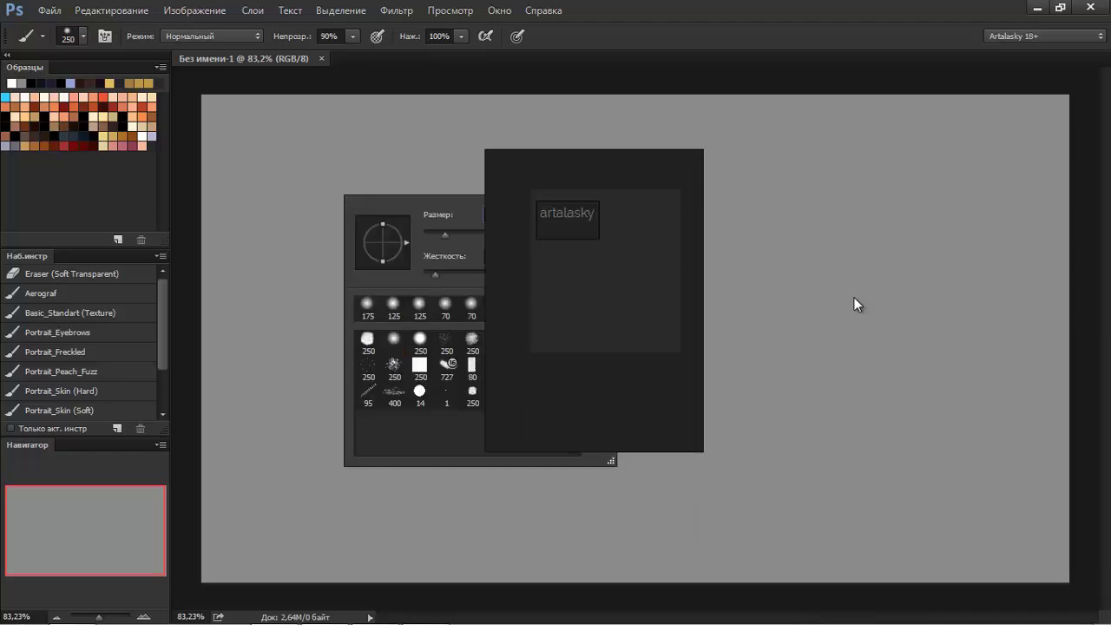
pyautogui.press('Return')
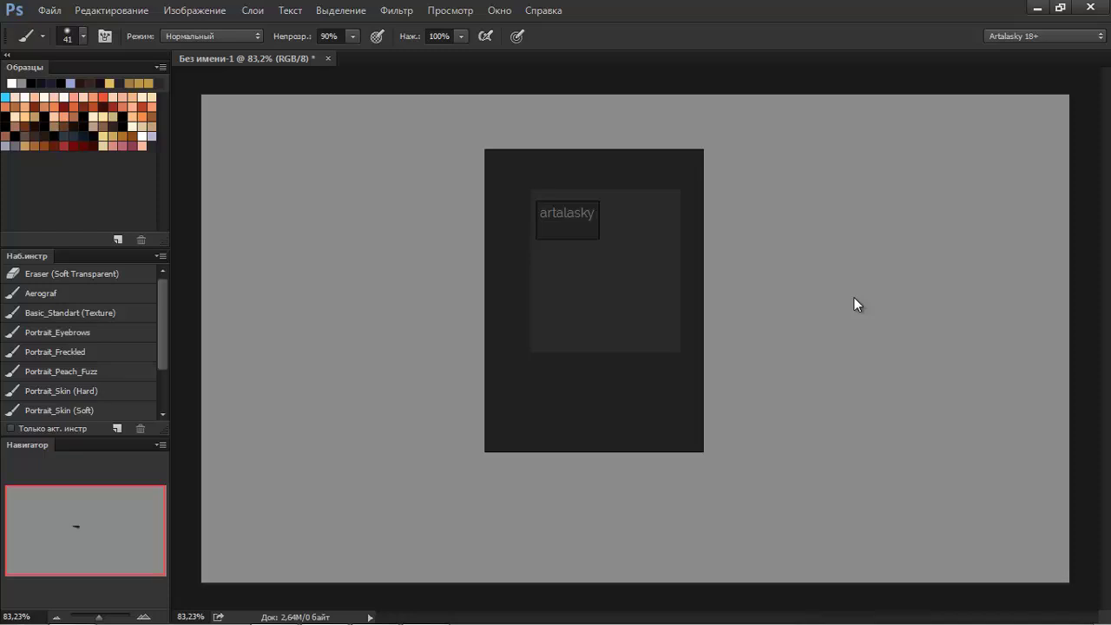
# Step: Minimize Photoshop to show the desktop with the PureRef board floating on top
pyautogui.hotkey('alt', 'Tab')
pyautogui.rightClick(855, 304)
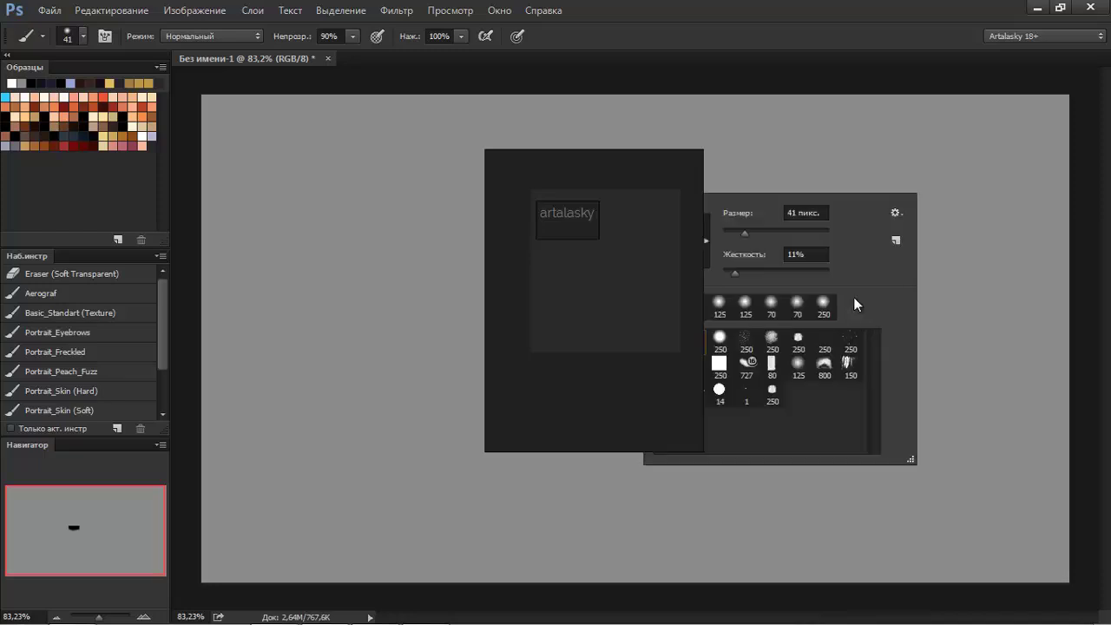
pyautogui.press('Escape')
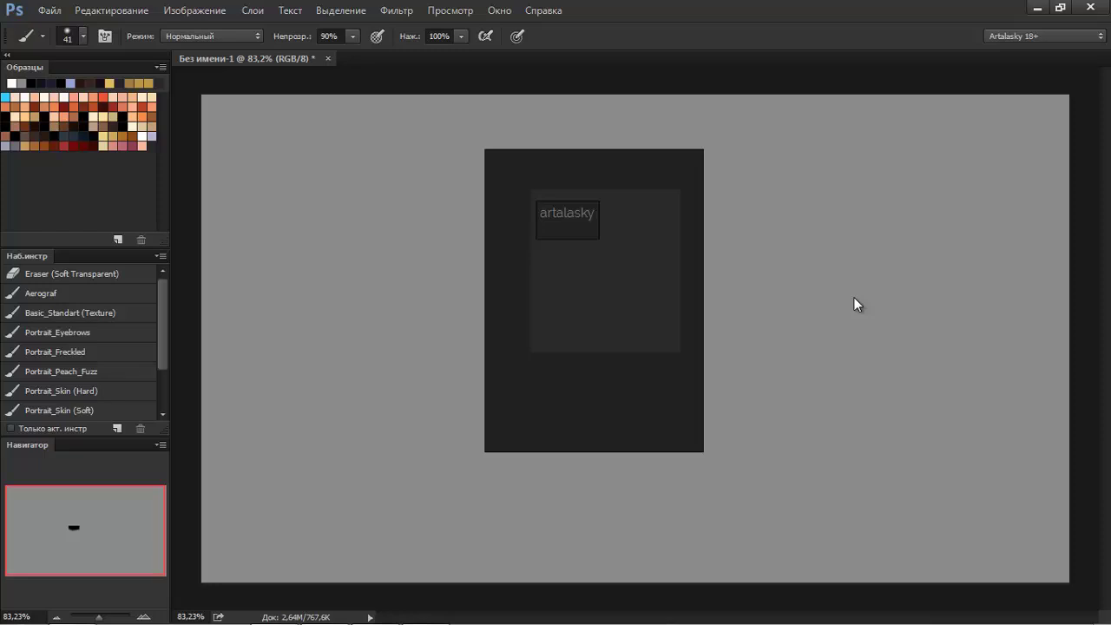
pyautogui.press('super+d')
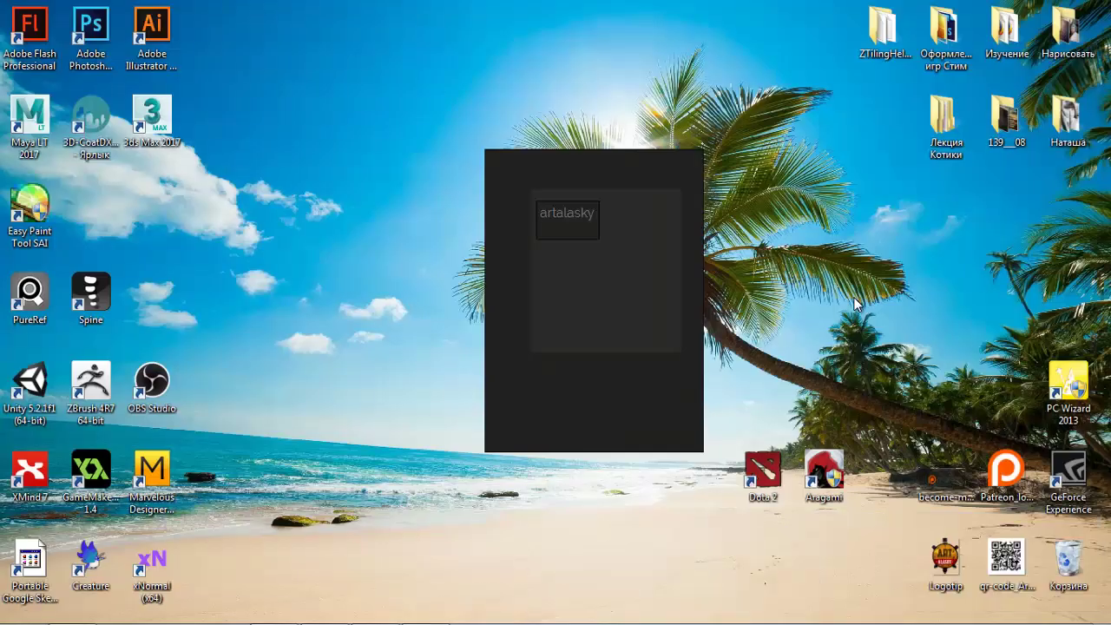
# Step: Bring up the desktop's context options, then dismiss them
pyautogui.rightClick(367, 339)
pyautogui.rightClick(501, 270)
pyautogui.click(855, 304)
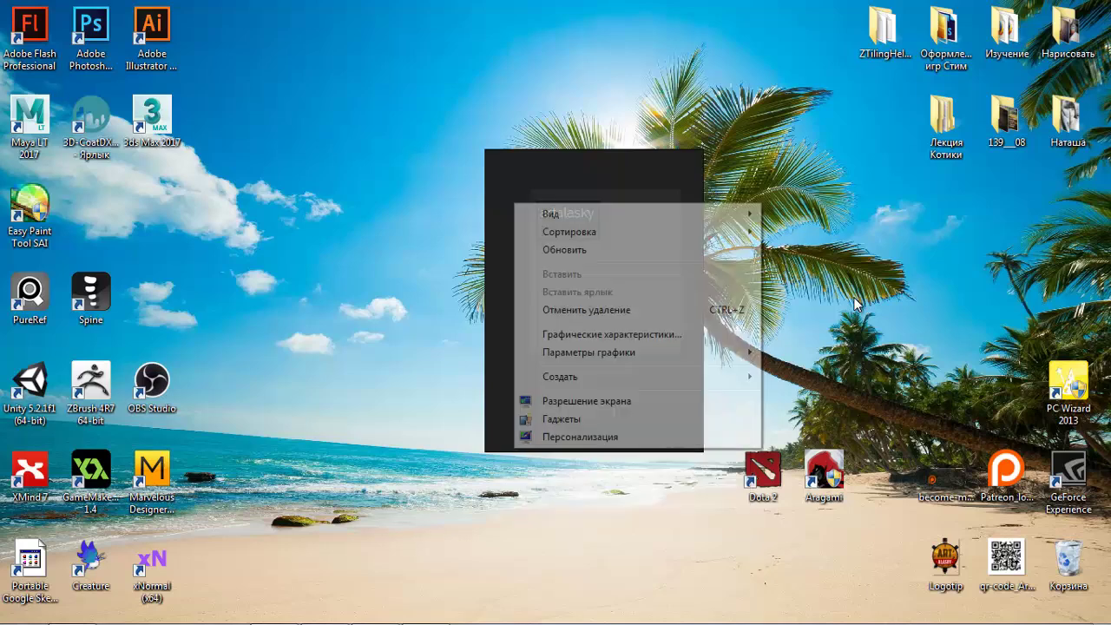
pyautogui.hotkey('shift', 'F10')
pyautogui.press('Escape')
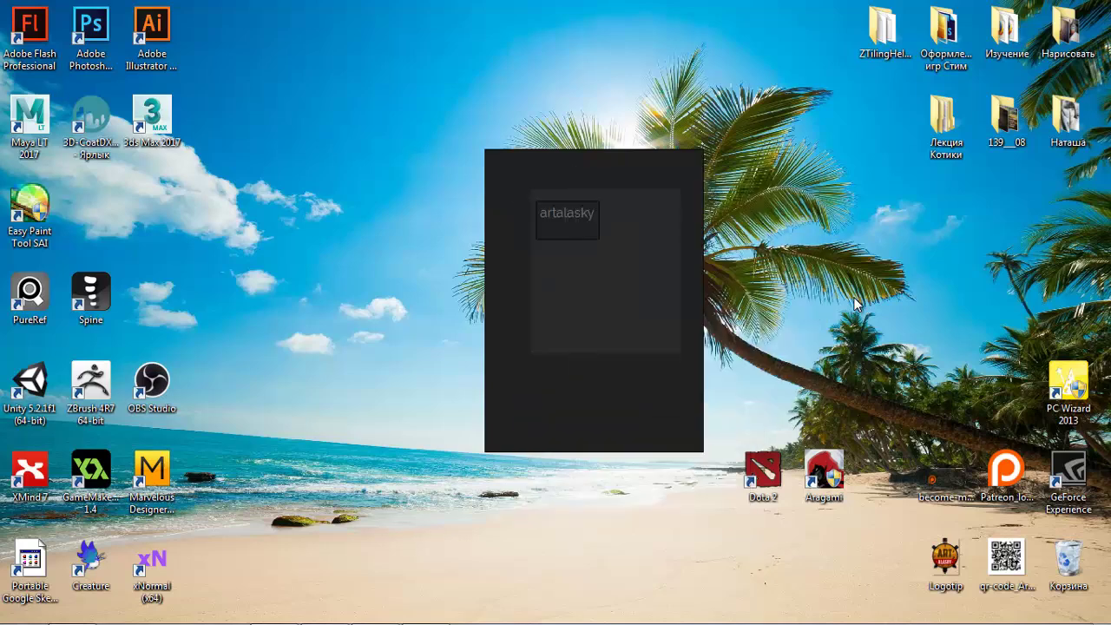
# Step: Request transparent-to-mouse mode from PureRef's taskbar preview and dismiss its confirmation
pyautogui.press('super+t')
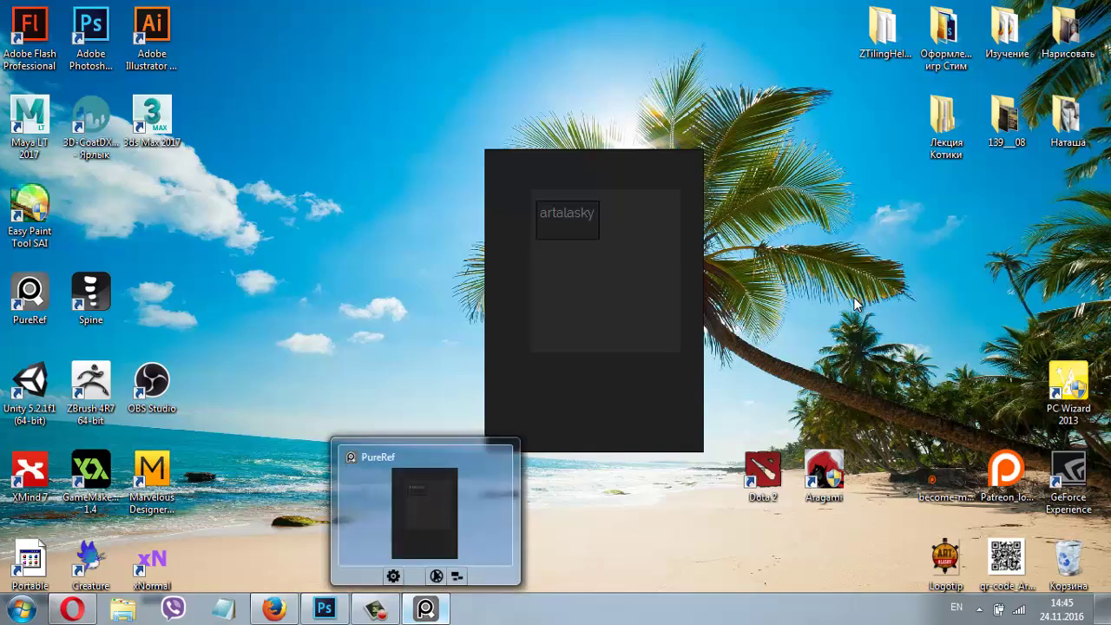
pyautogui.press('Tab')
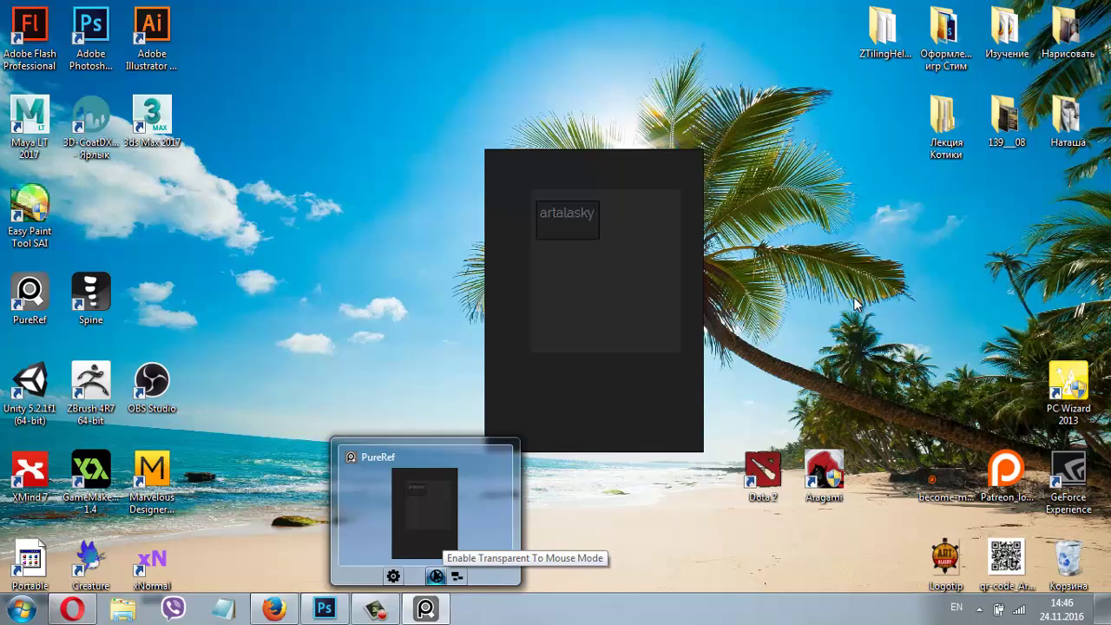
pyautogui.press('Return')
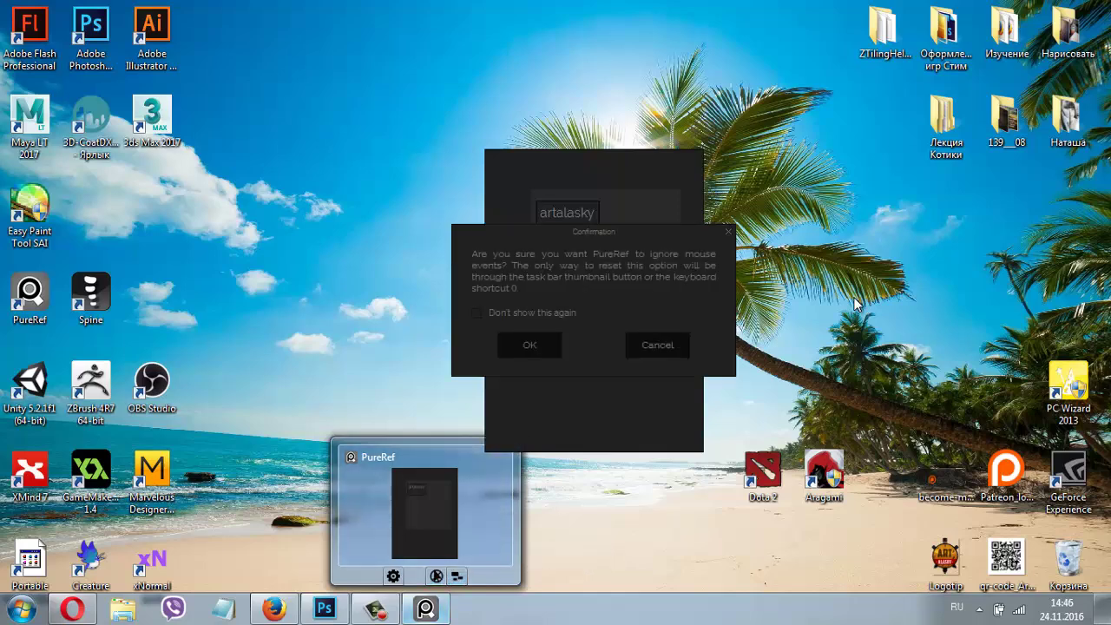
pyautogui.press('Return')
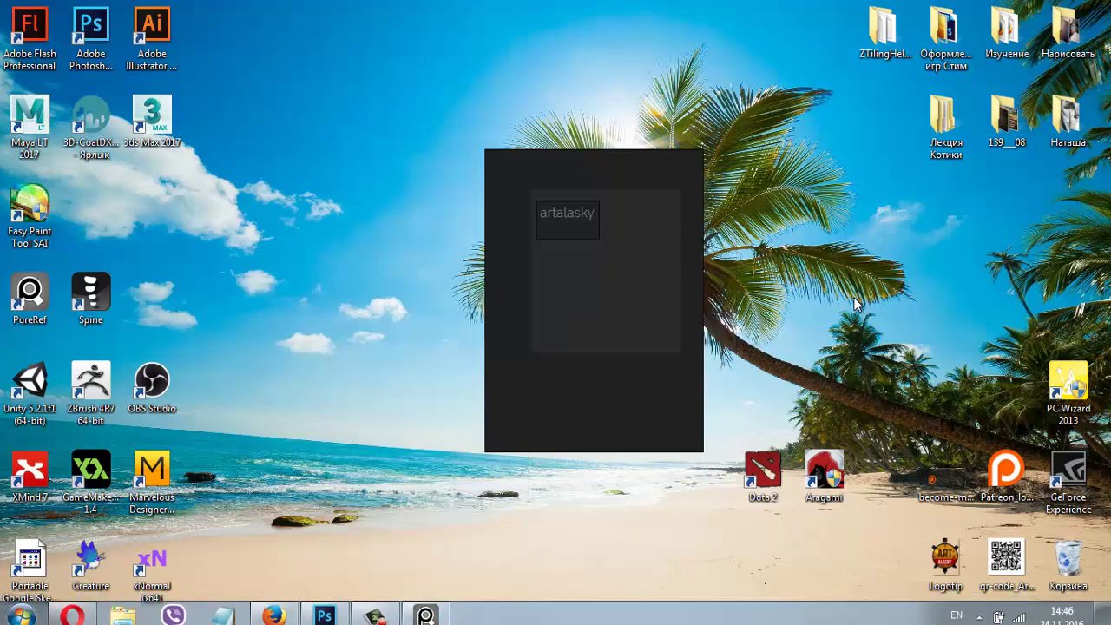
pyautogui.hotkey('shift', 'F10')
pyautogui.hotkey('shift', 'F10')
pyautogui.hotkey('shift', 'F10')
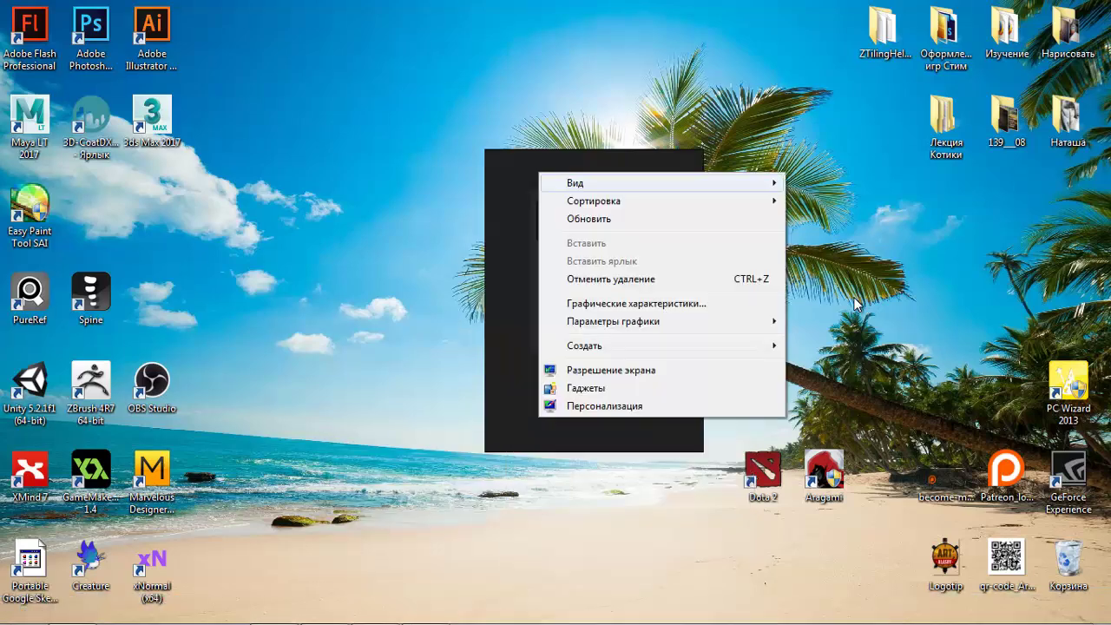
pyautogui.press('Escape')
# Step: Open PureRef's command list from its taskbar preview, then close it
pyautogui.press('super+t')
pyautogui.hotkey('alt', 'shift')
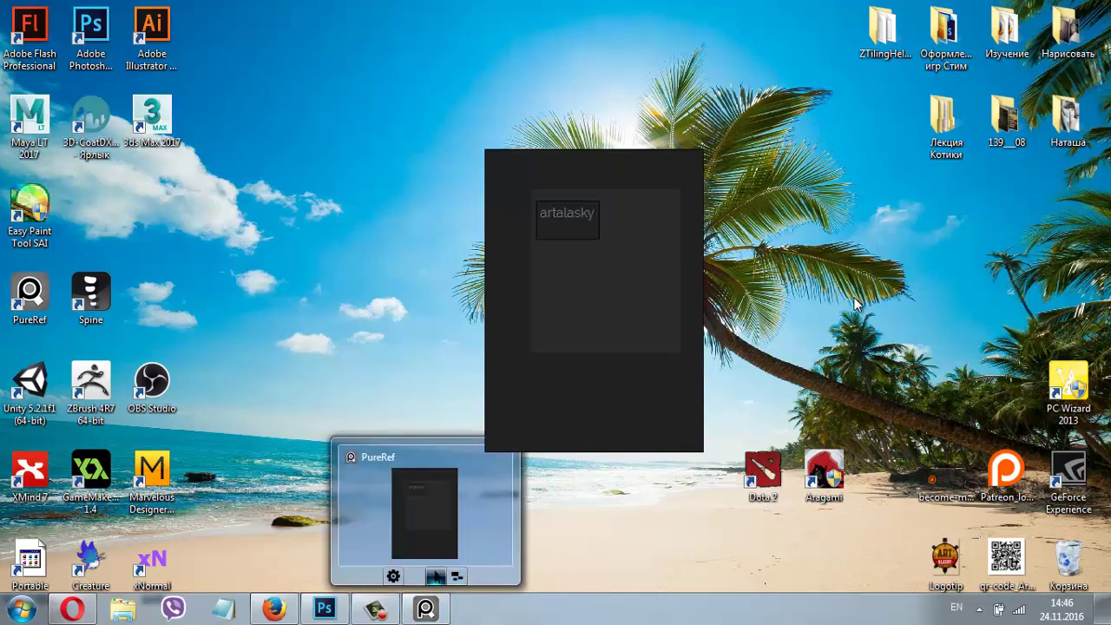
pyautogui.press('Return')
pyautogui.hotkey('shift', 'F10')
pyautogui.hotkey('alt', 'shift')
pyautogui.press('Escape')
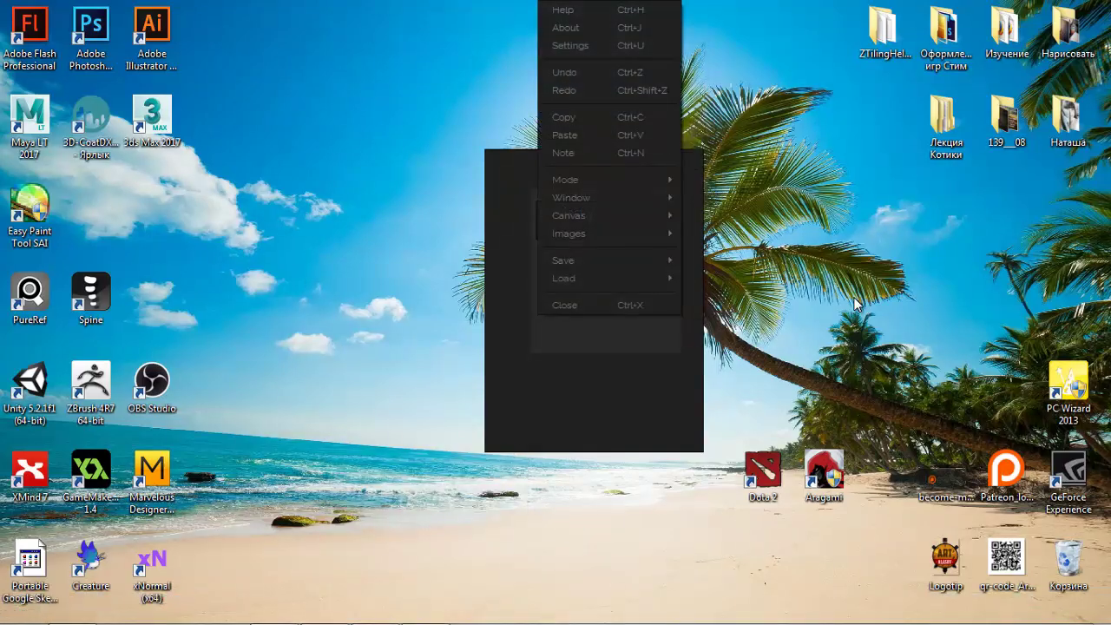
pyautogui.hotkey('alt', 'shift')
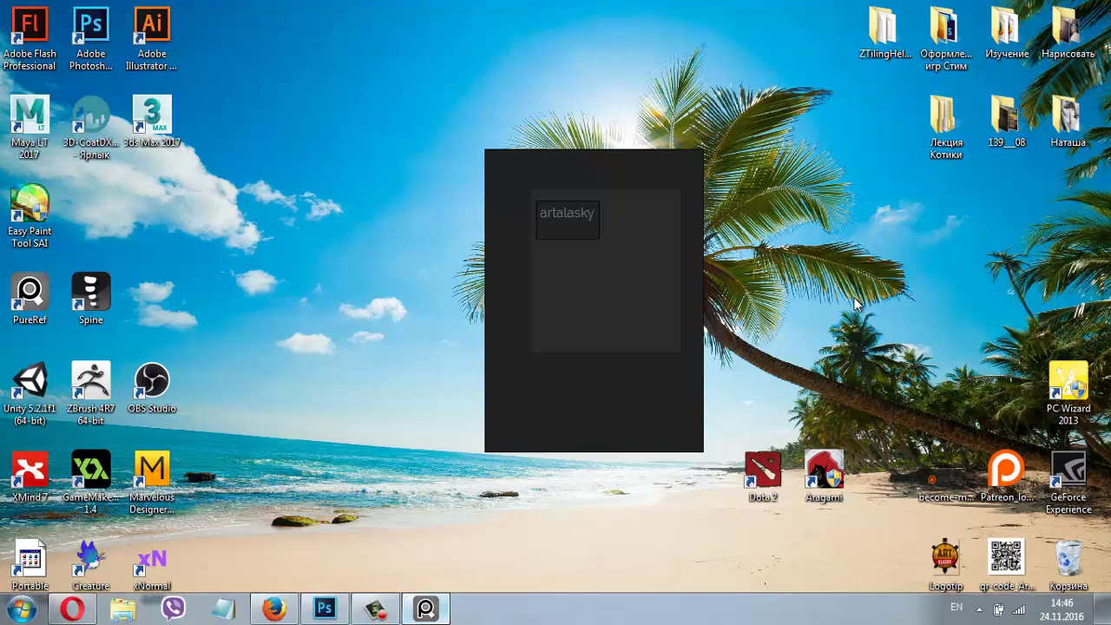
# Step: Request Overlay Mode through the Enable Overlay Mode button on PureRef's taskbar thumbnail
pyautogui.press('super+t')
pyautogui.press('Right')
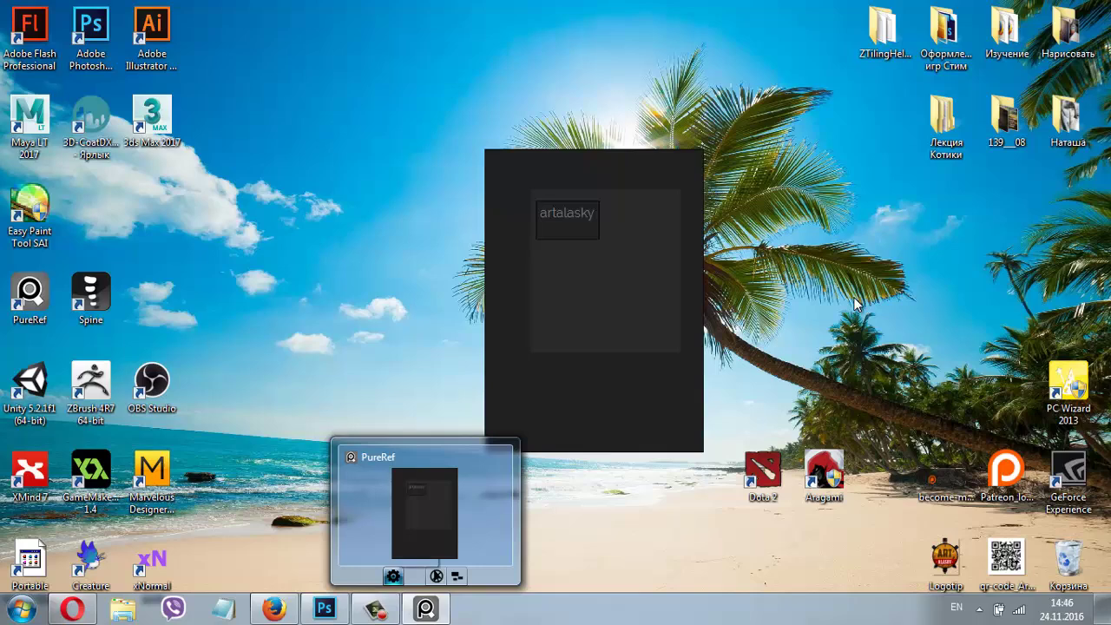
pyautogui.press('Right')
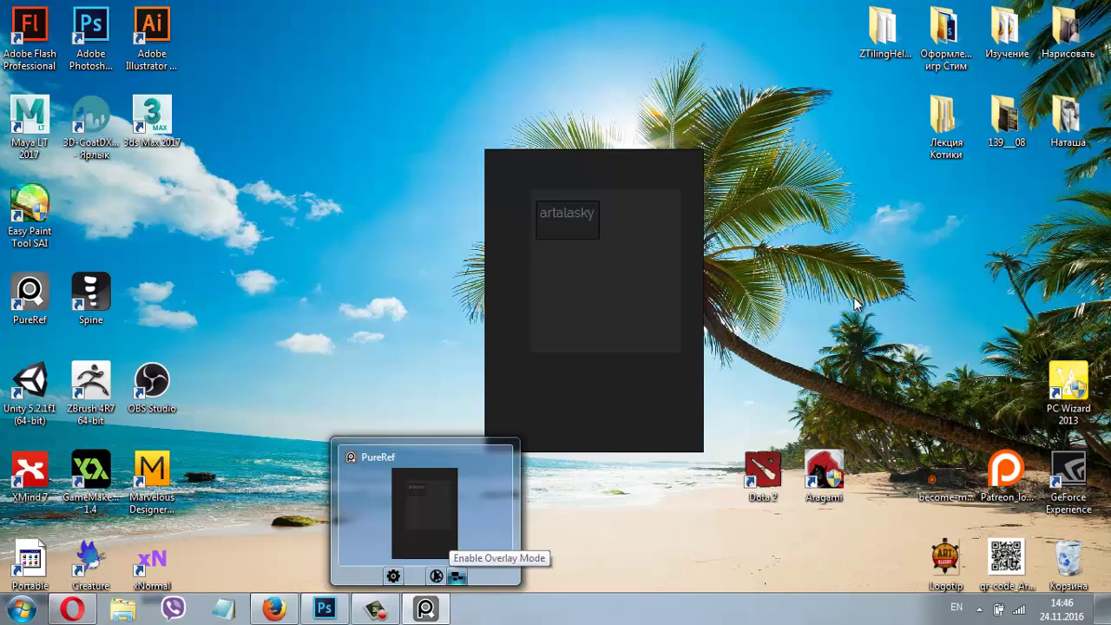
pyautogui.press('Return')
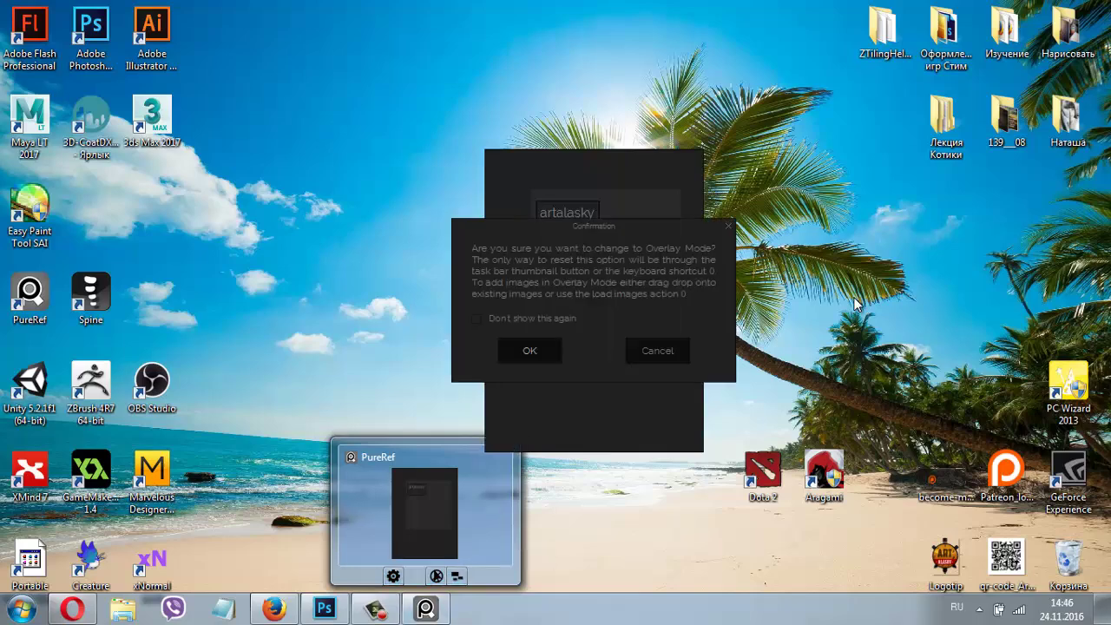
# Step: Confirm Overlay Mode, return to Photoshop, and bring up the board's menu over the canvas
pyautogui.press('Return')
pyautogui.hotkey('alt', 'Tab')
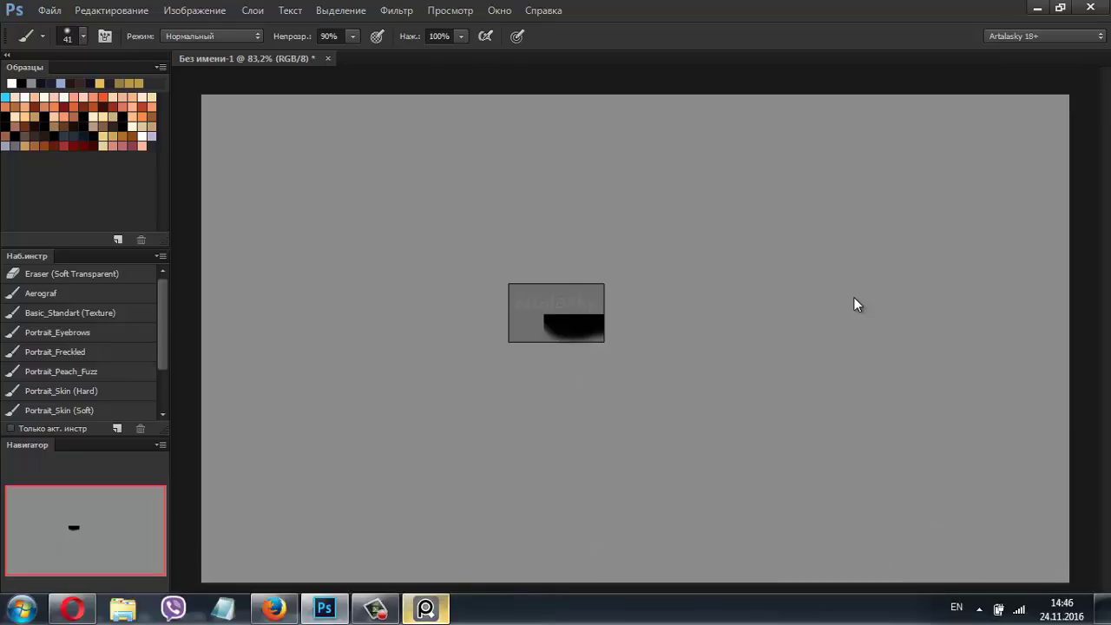
pyautogui.rightClick(552, 352)
pyautogui.rightClick(530, 309)
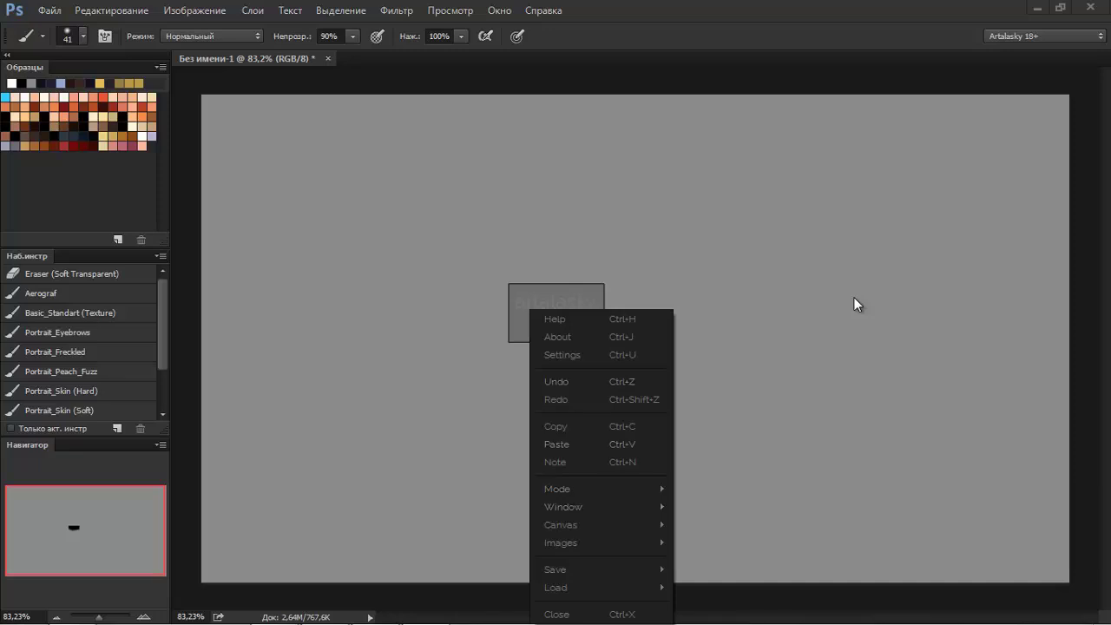
pyautogui.press('Escape')
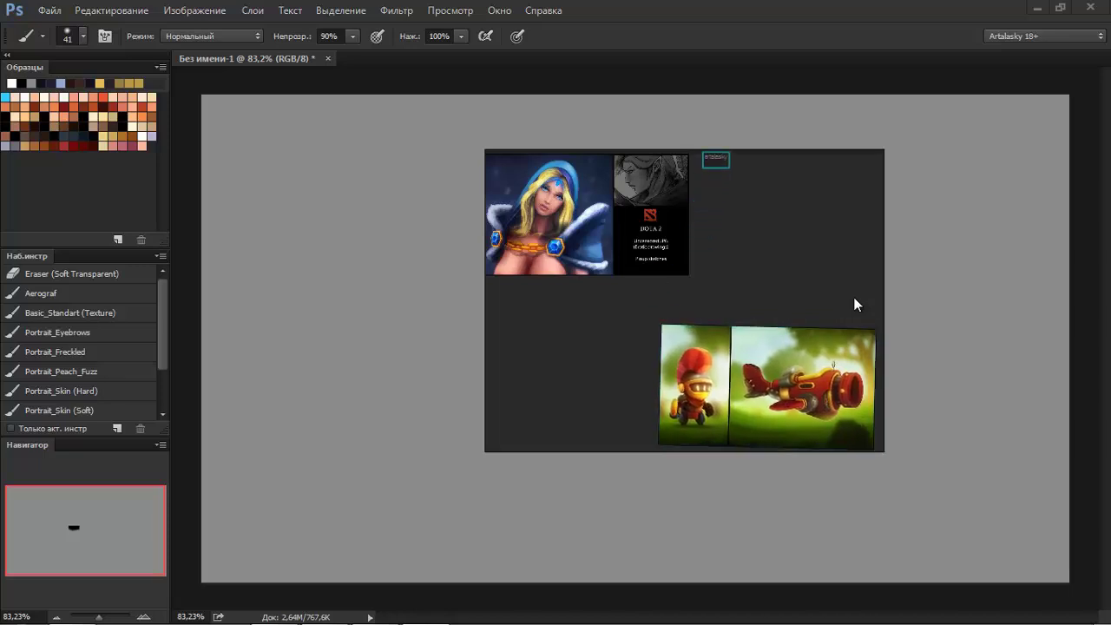
# Step: Set the board's display mode to Overlay
pyautogui.press('Down')
pyautogui.press('Right')
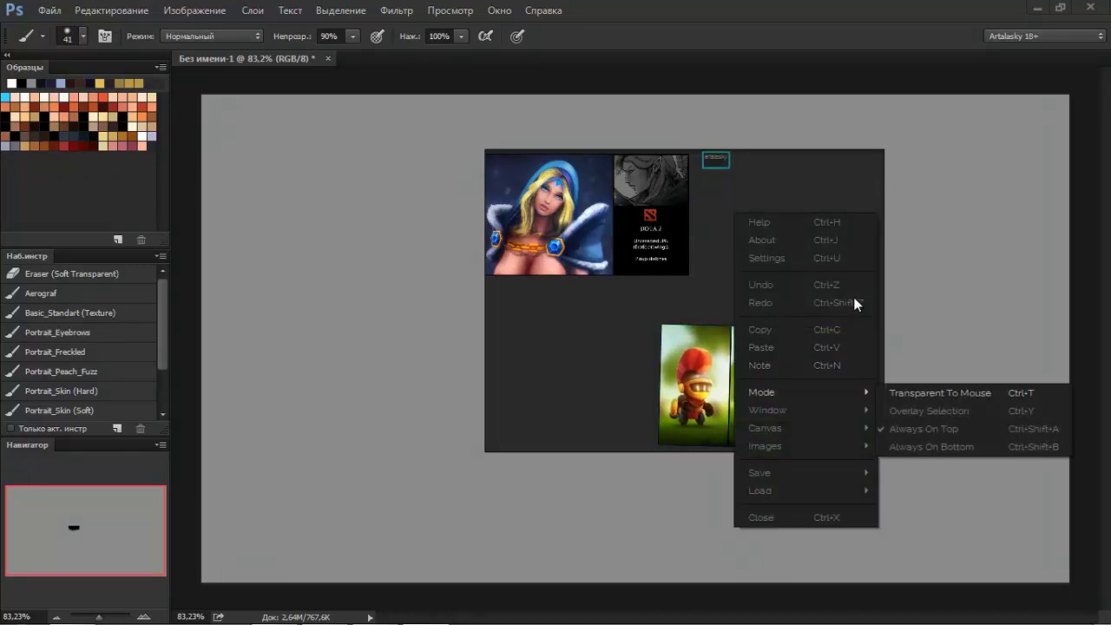
pyautogui.press('Down')
pyautogui.press('Return')
pyautogui.press('Return')
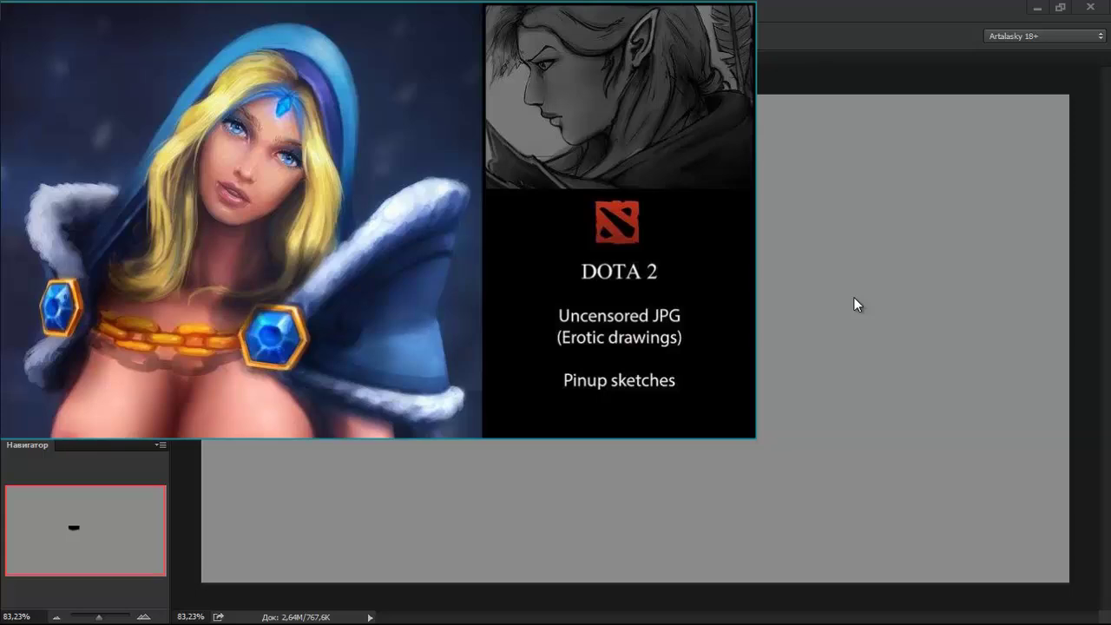
# Step: Browse the Images > Normalize options, comparing Height and Width
pyautogui.rightClick(665, 305)
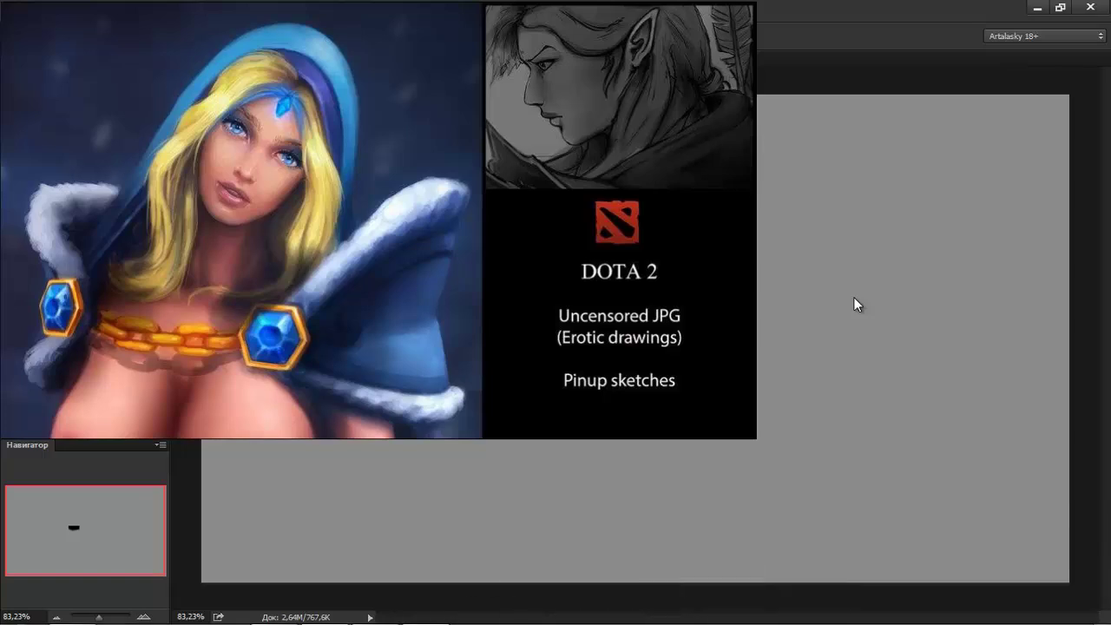
pyautogui.press('Right')
pyautogui.press('Down')
pyautogui.press('Down')
pyautogui.press('Down')
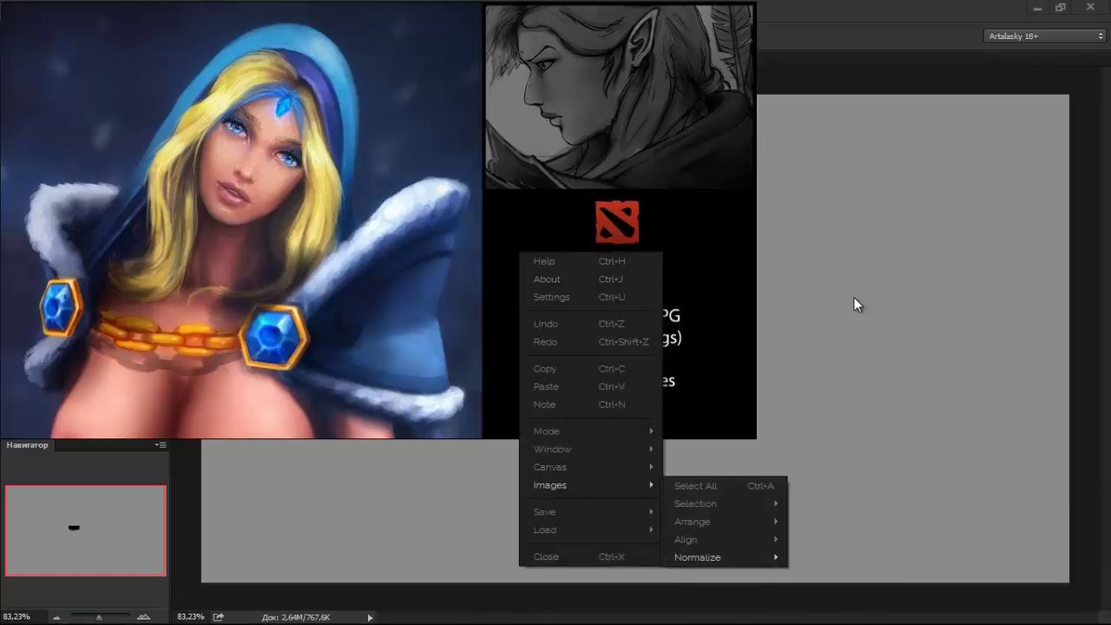
pyautogui.press('Right')
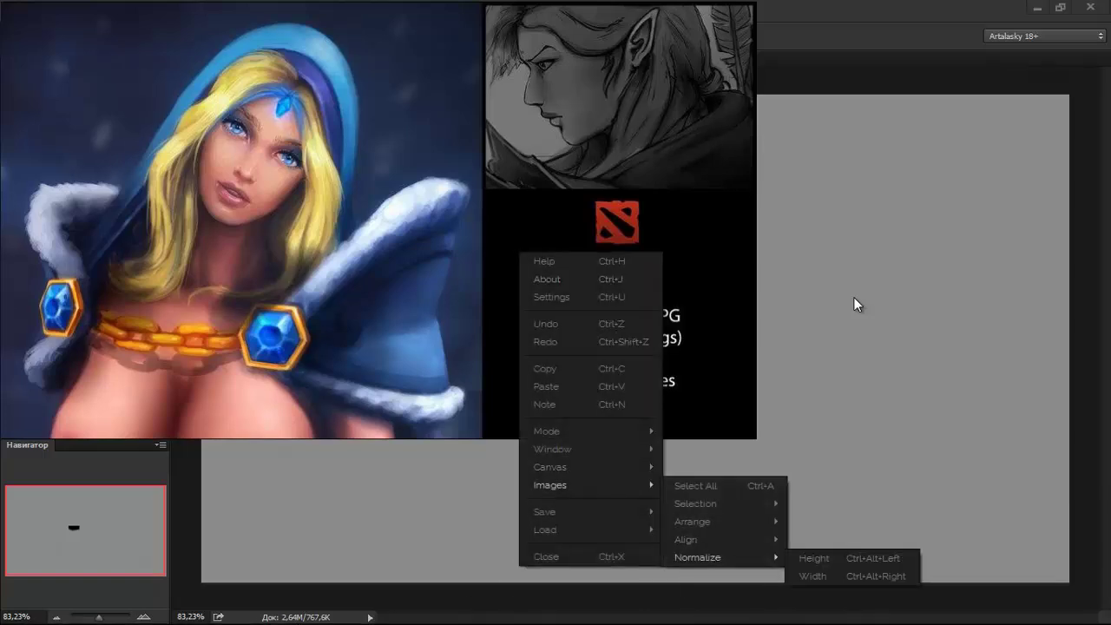
pyautogui.press('Down')
# Step: Browse the Images Arrange and Align options, then close the menu
pyautogui.press('Down')
pyautogui.press('Up')
pyautogui.press('Left')
pyautogui.press('Up')
pyautogui.press('Up')
pyautogui.press('Right')
pyautogui.press('Down')
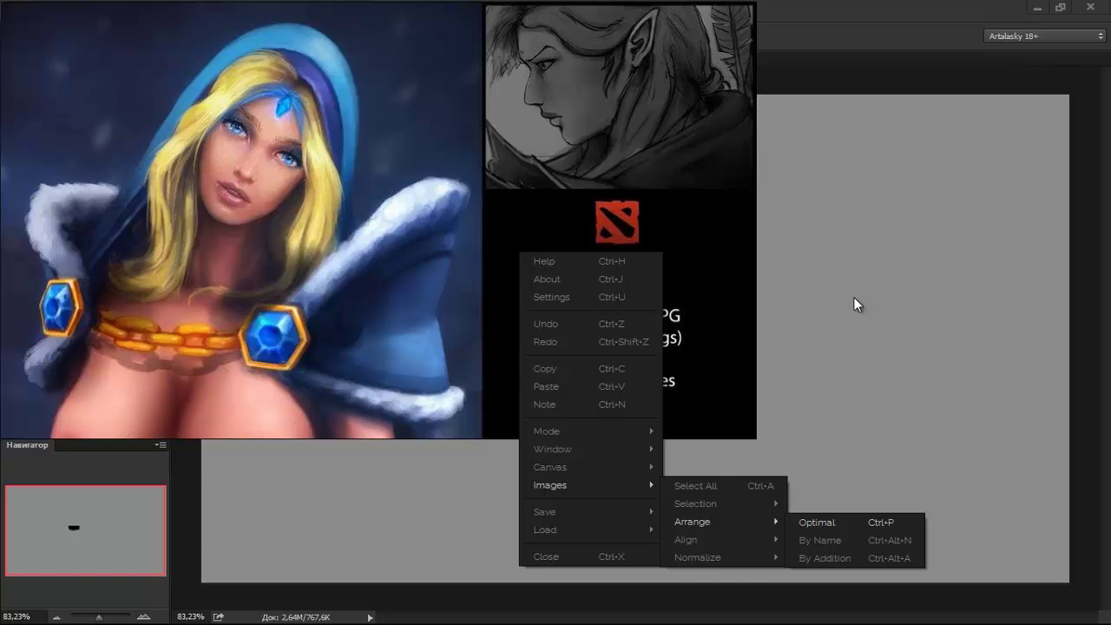
pyautogui.press('Left')
pyautogui.press('Down')
pyautogui.press('Right')
pyautogui.press('Down')
pyautogui.press('Return')
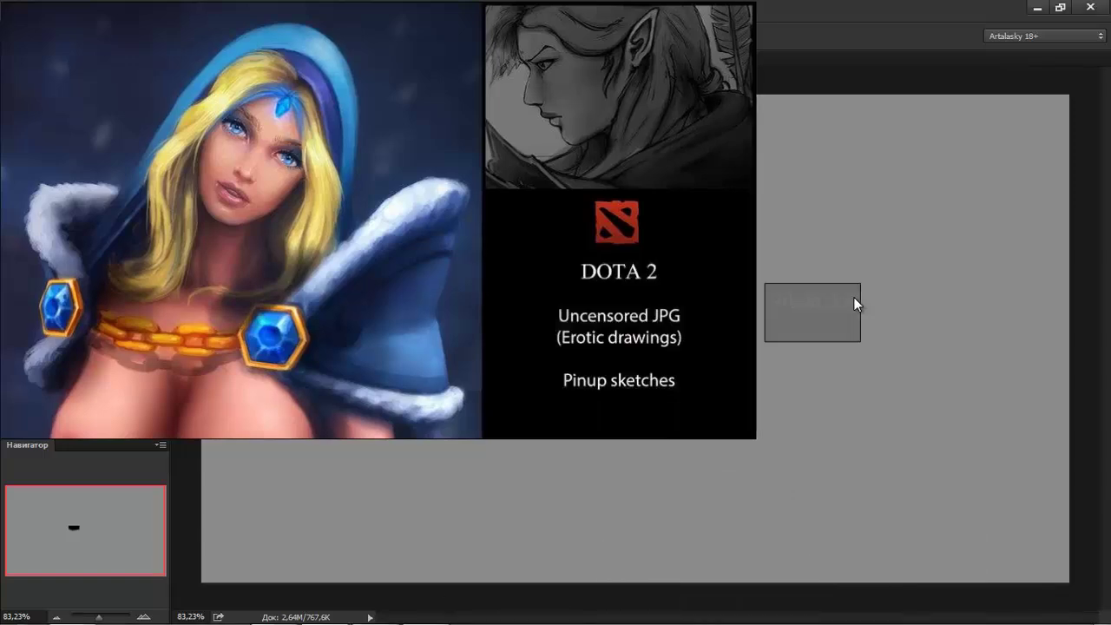
# Step: Look over PureRef's image commands, then close the menu
pyautogui.rightClick(855, 304)
pyautogui.press('Down')
pyautogui.press('Right')
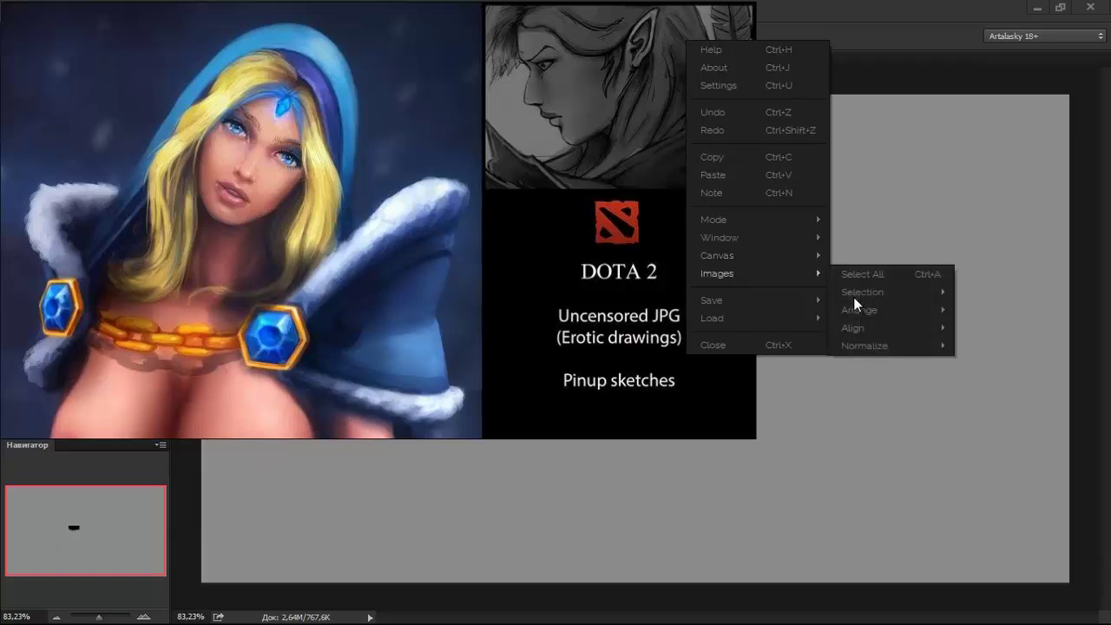
pyautogui.press('Escape')
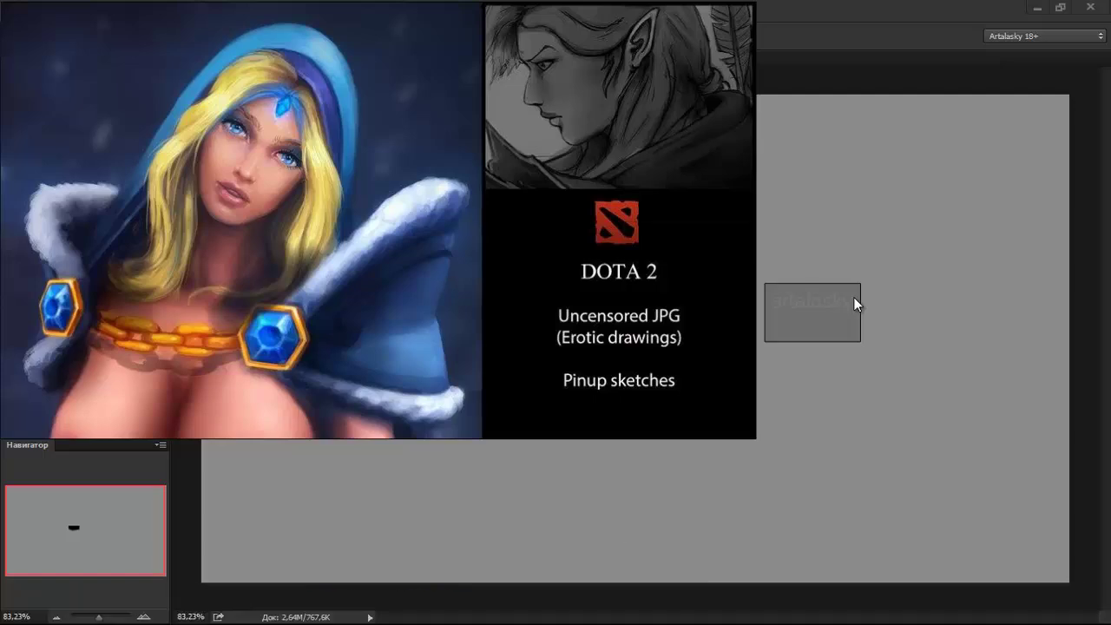
# Step: Set the board's mode to Overlay Selection, then switch to the browser window
pyautogui.rightClick(854, 304)
pyautogui.press('Down')
pyautogui.press('Down')
pyautogui.press('Down')
pyautogui.press('Up')
pyautogui.press('Right')
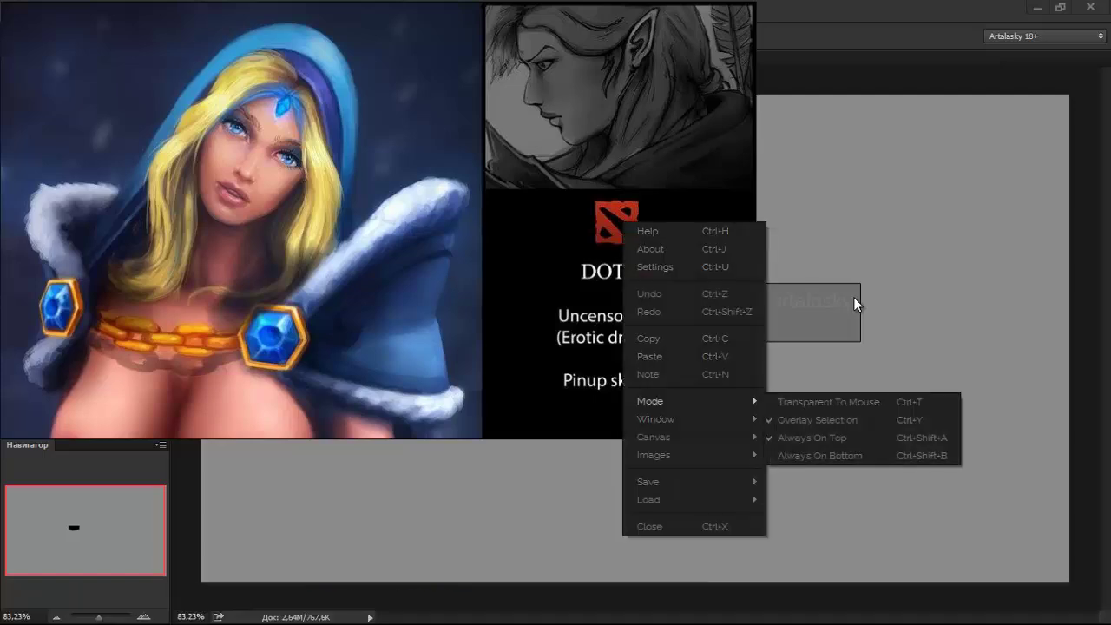
pyautogui.press('Down')
pyautogui.press('Down')
pyautogui.press('Return')
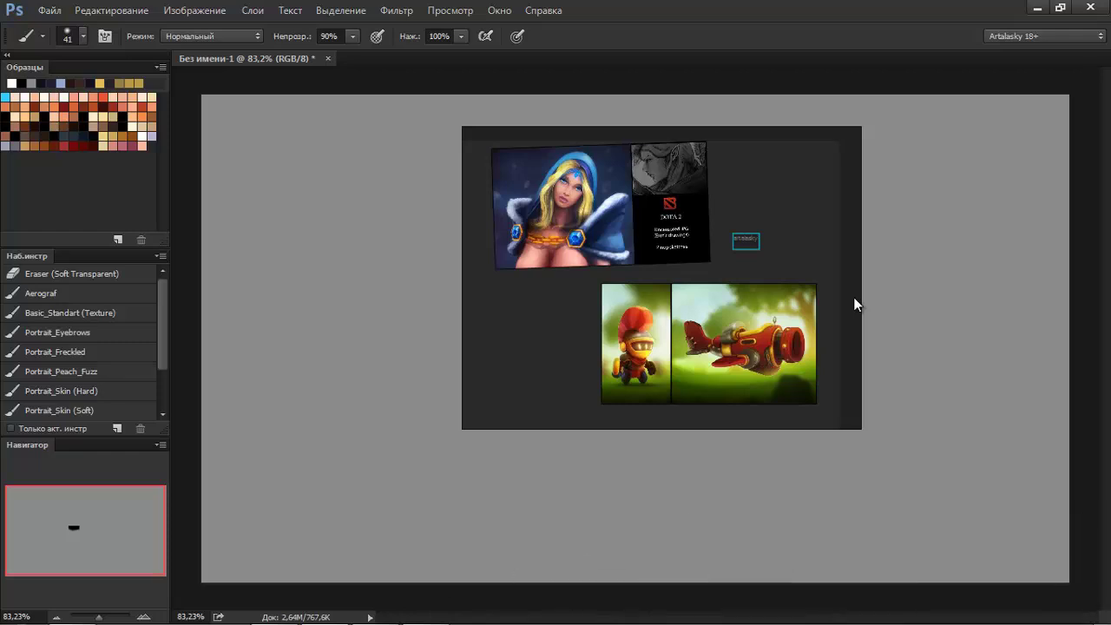
pyautogui.hotkey('alt', 'Tab')
pyautogui.hotkey('alt', 'Tab')
pyautogui.hotkey('alt', 'Tab')
pyautogui.hotkey('alt', 'Tab')
pyautogui.hotkey('alt', 'Tab')
pyautogui.hotkey('alt', 'Tab')
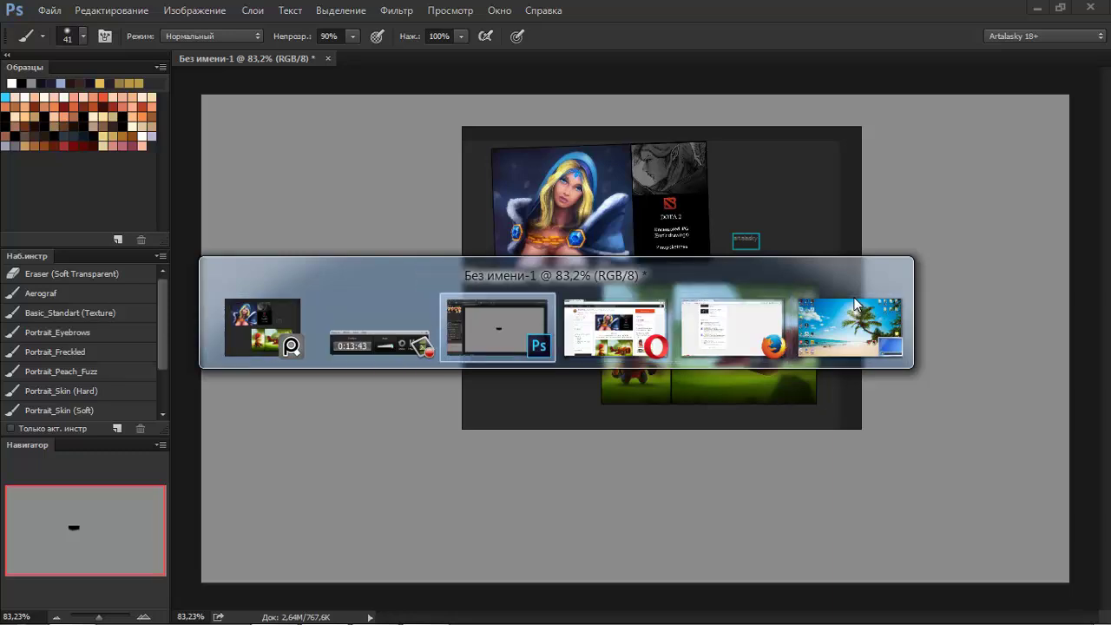
pyautogui.hotkey('alt', 'Tab')
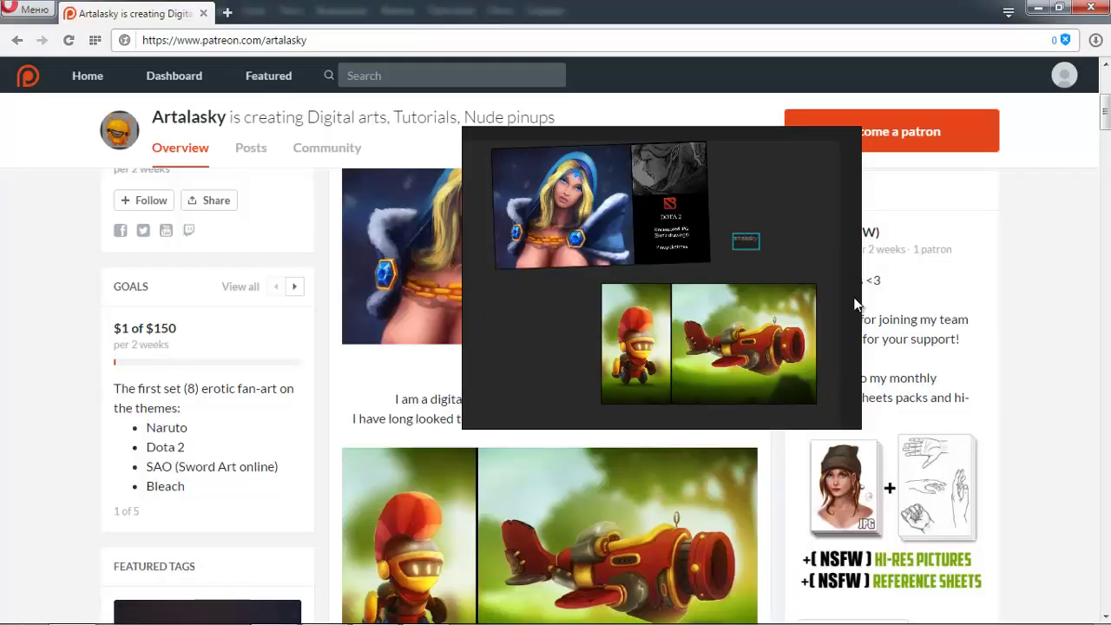
# Step: Scroll the Patreon Overview through reward tiers and recent posts to the Dota 2 painting post
pyautogui.scroll(5, 854, 304)
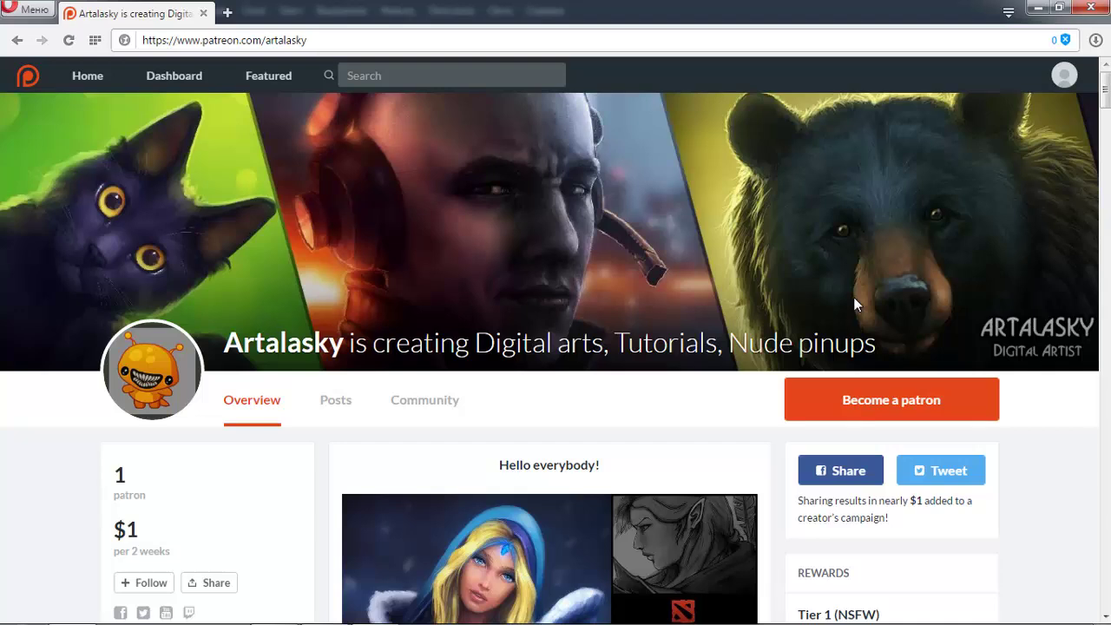
pyautogui.scroll(-1, 855, 303)
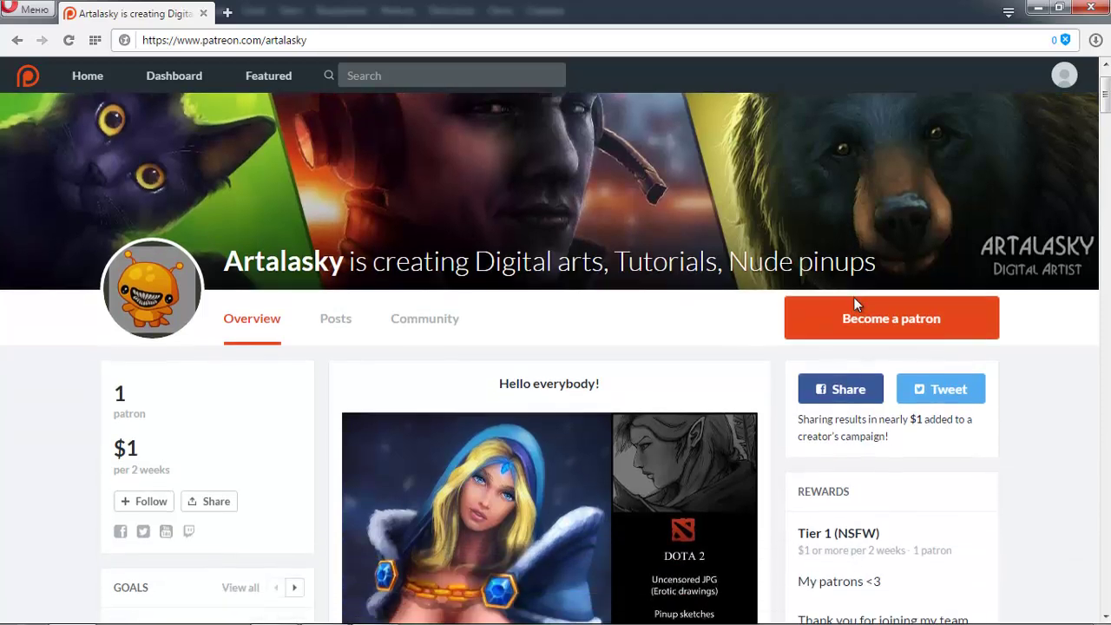
pyautogui.scroll(-2, 855, 304)
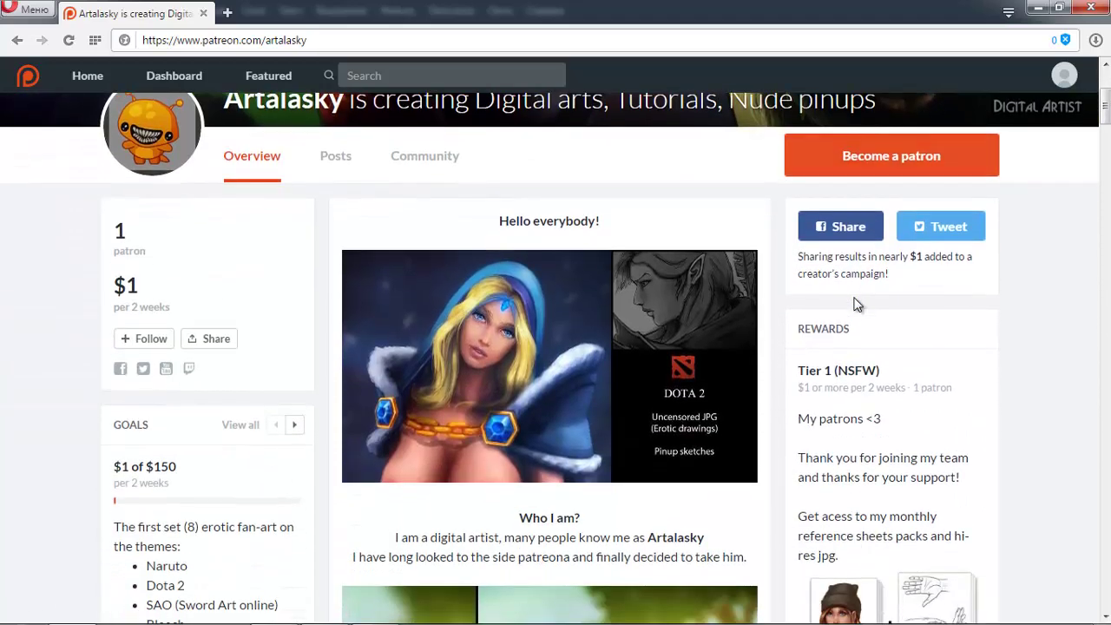
pyautogui.scroll(-2, 855, 303)
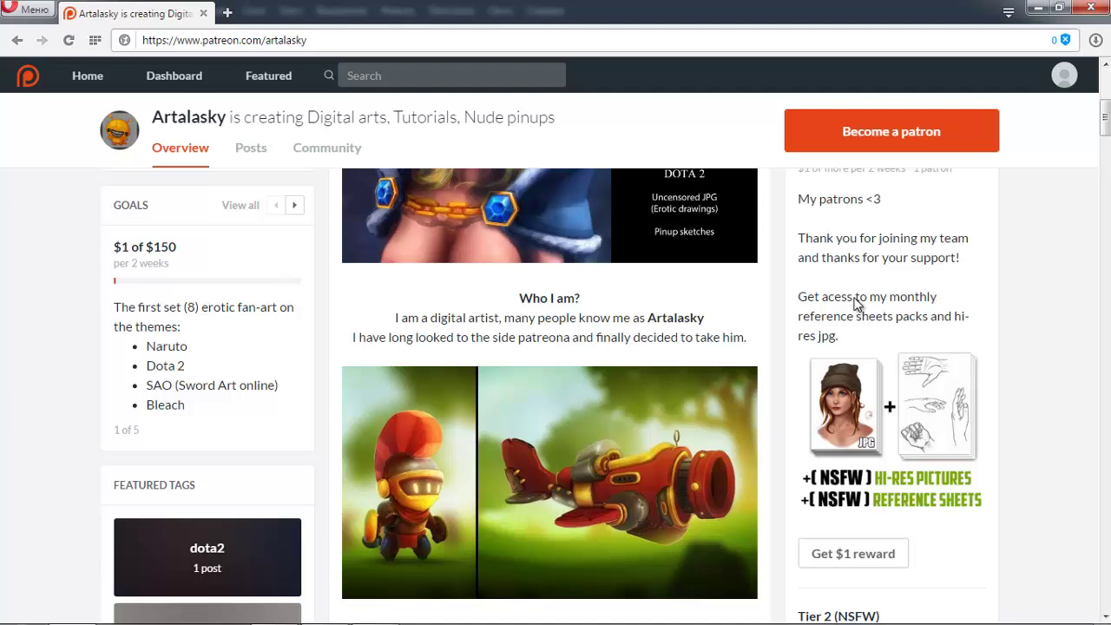
pyautogui.scroll(-2, 854, 304)
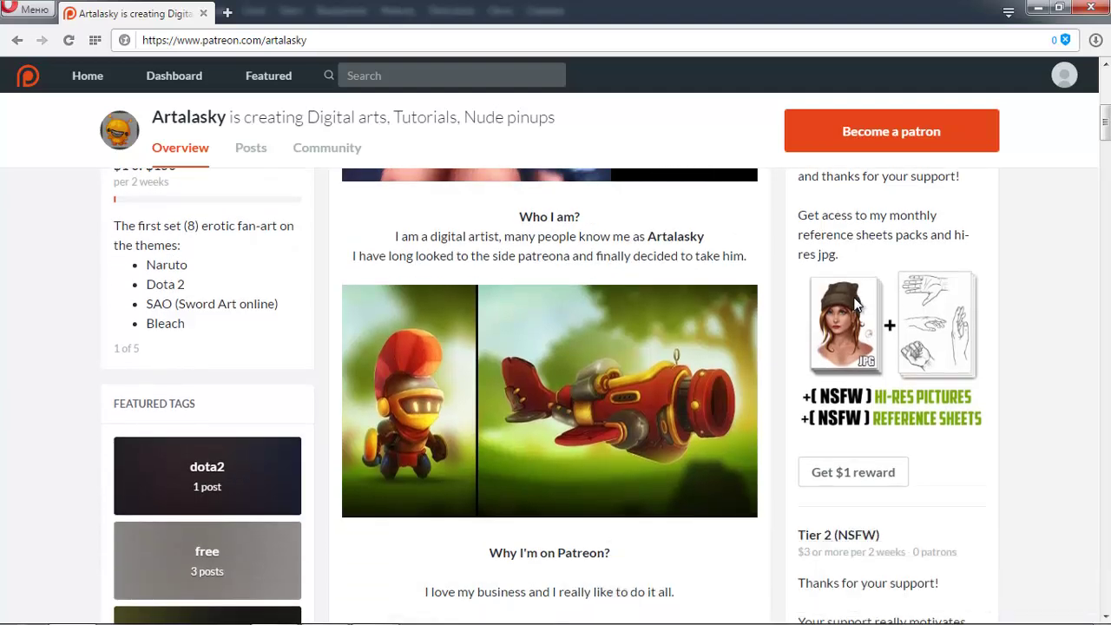
pyautogui.scroll(-2, 854, 303)
pyautogui.scroll(-2, 855, 304)
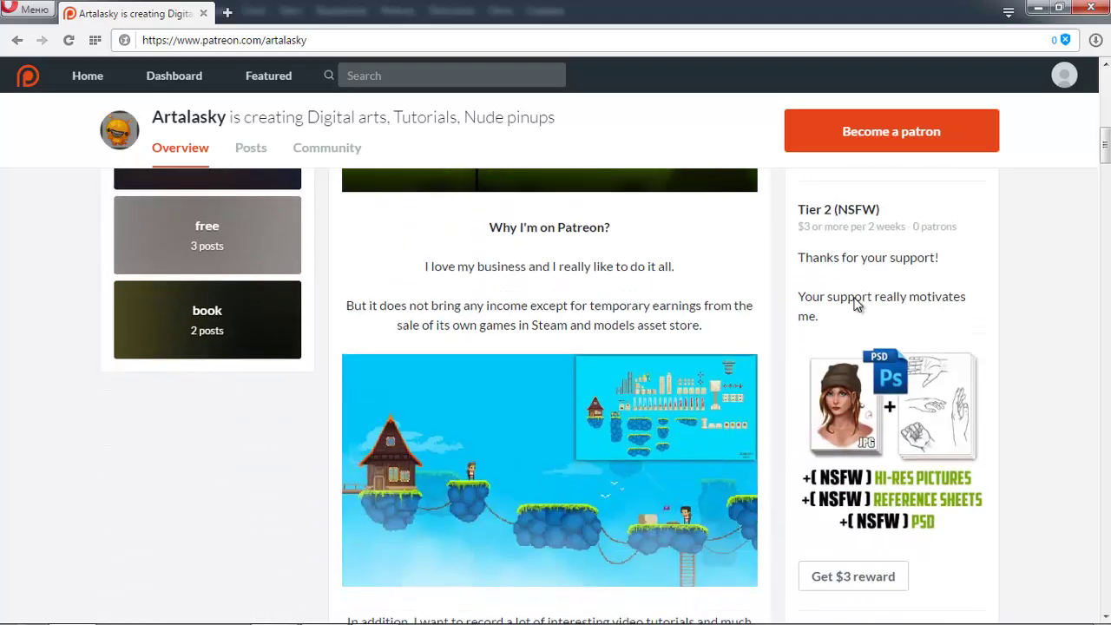
pyautogui.scroll(3, 855, 303)
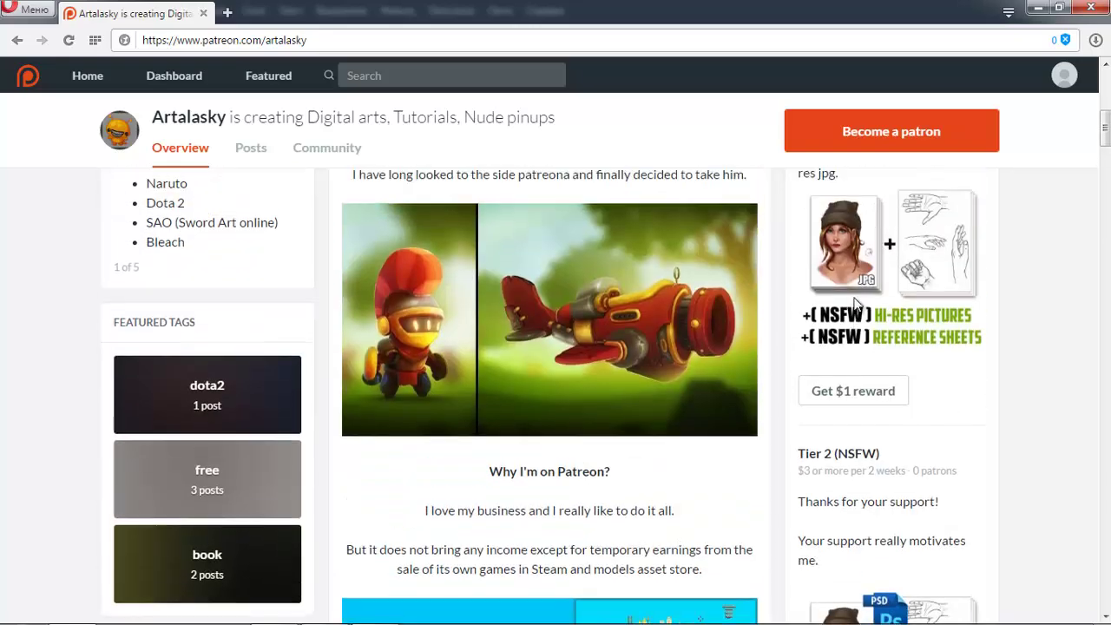
pyautogui.scroll(1, 855, 304)
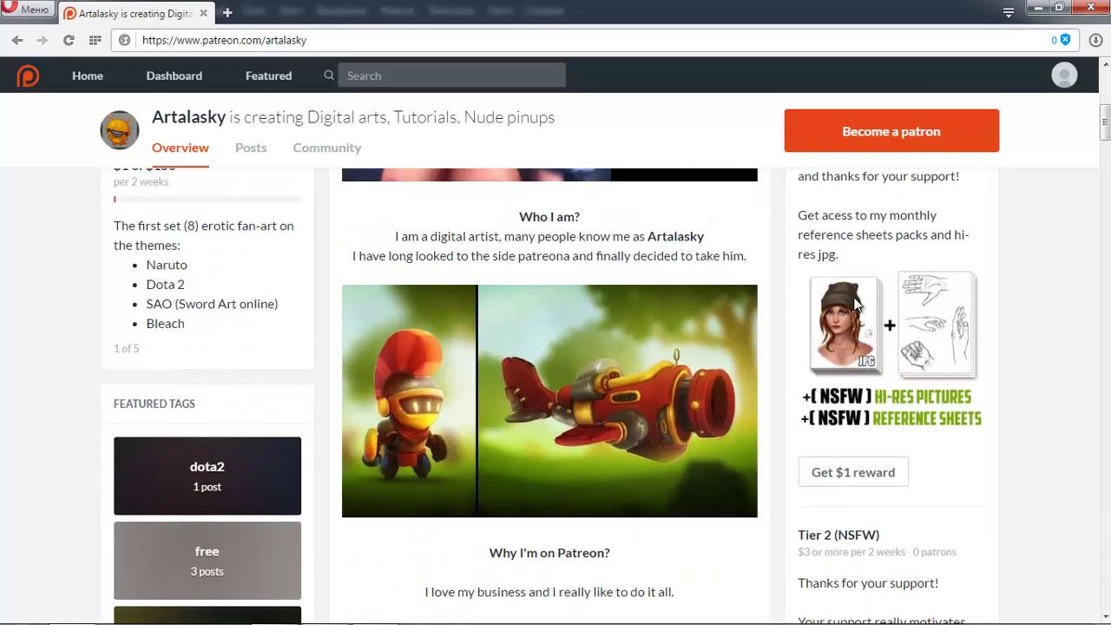
pyautogui.scroll(1, 855, 303)
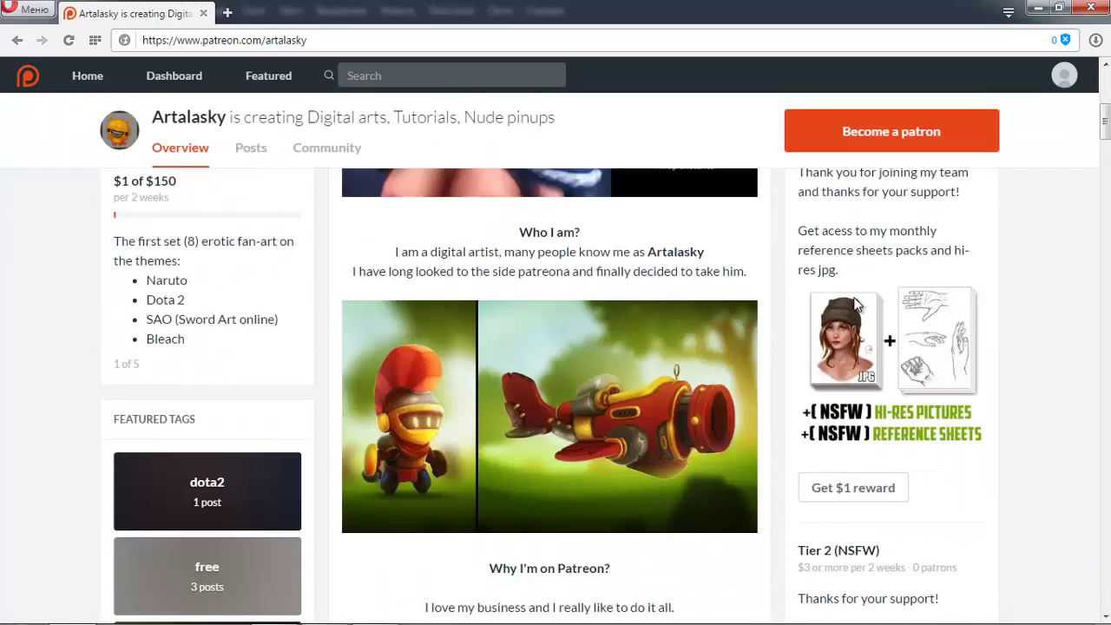
pyautogui.scroll(1, 855, 303)
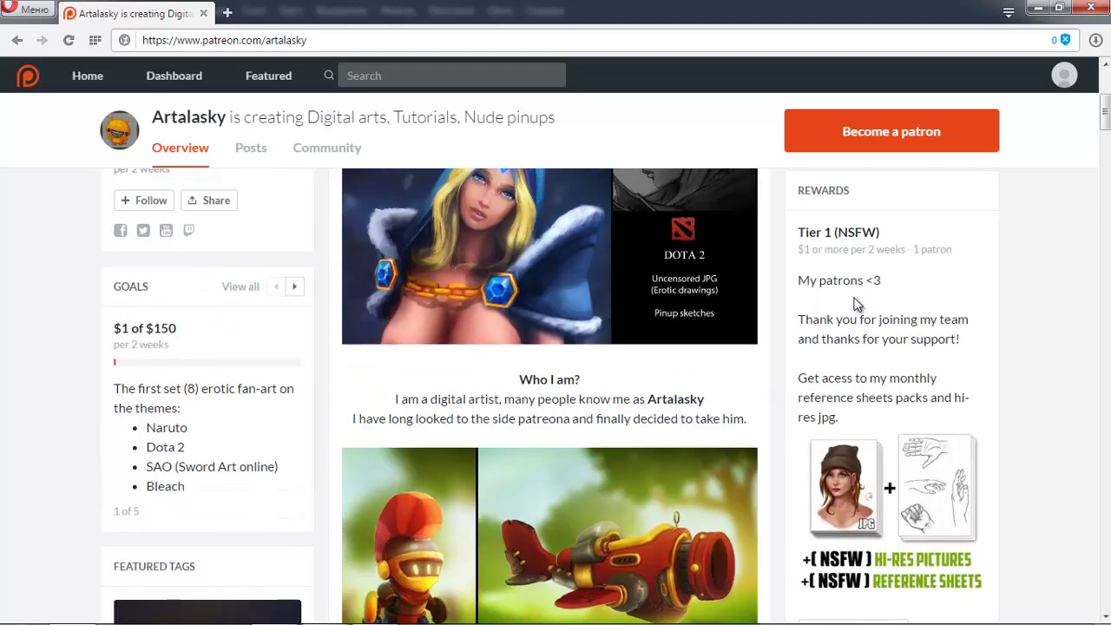
pyautogui.scroll(2, 855, 304)
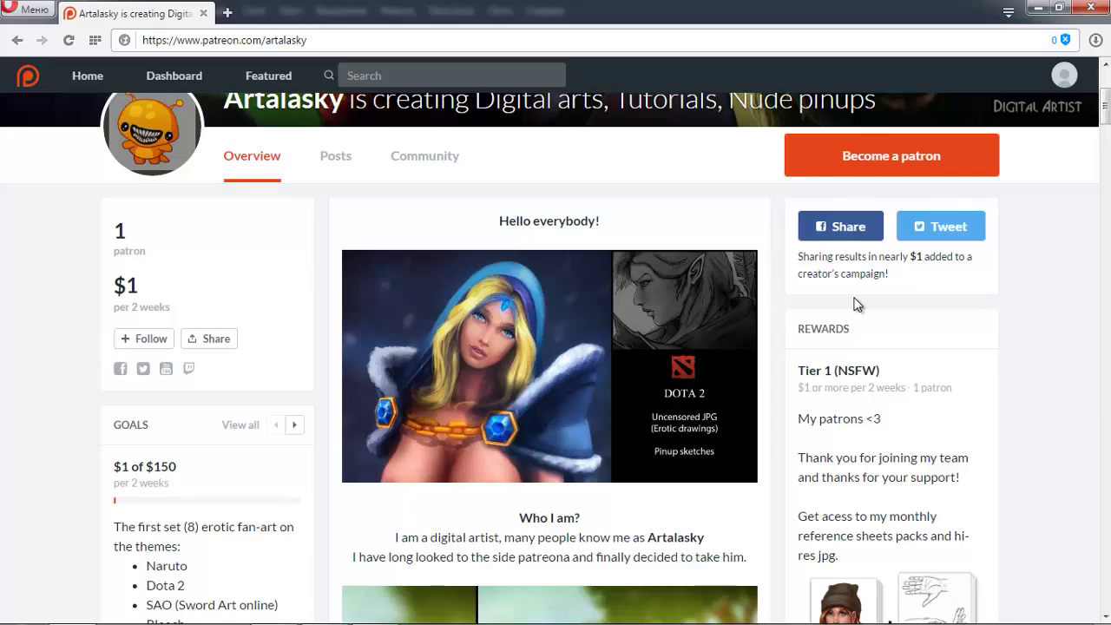
pyautogui.scroll(-5, 855, 304)
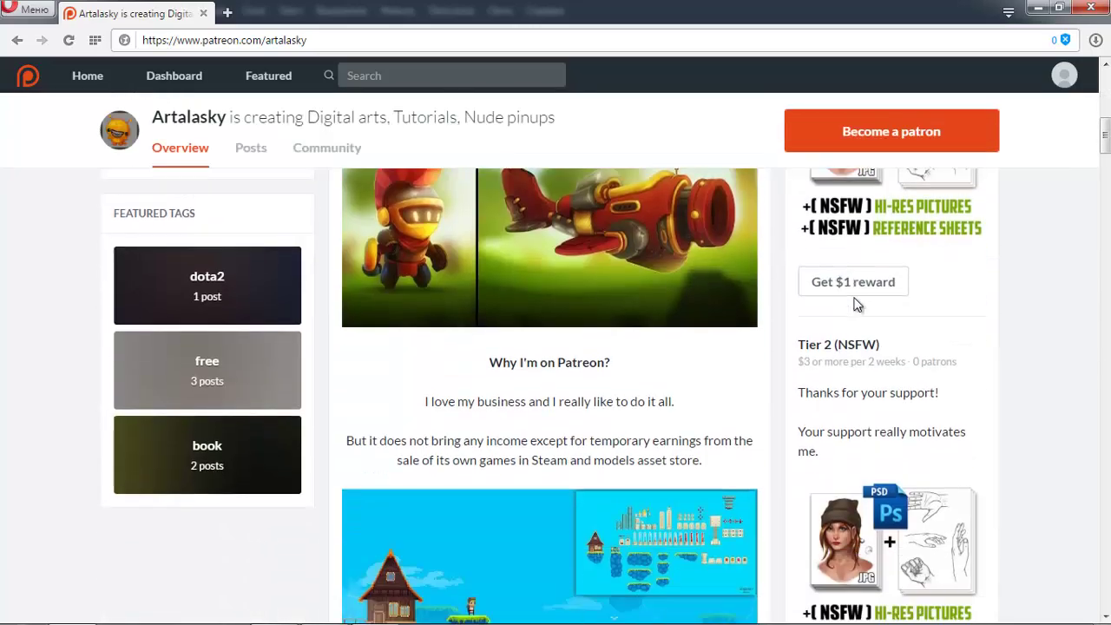
pyautogui.scroll(-5, 855, 304)
pyautogui.scroll(-5, 854, 304)
pyautogui.scroll(-5, 855, 304)
pyautogui.scroll(-1, 854, 304)
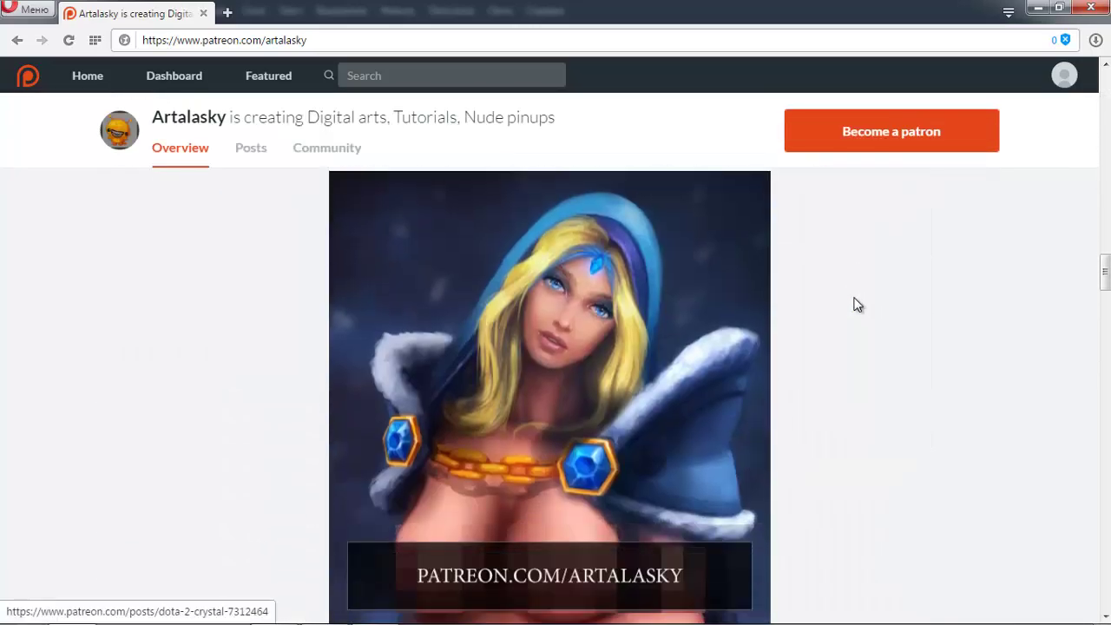
pyautogui.scroll(-2, 855, 304)
pyautogui.scroll(-1, 855, 304)
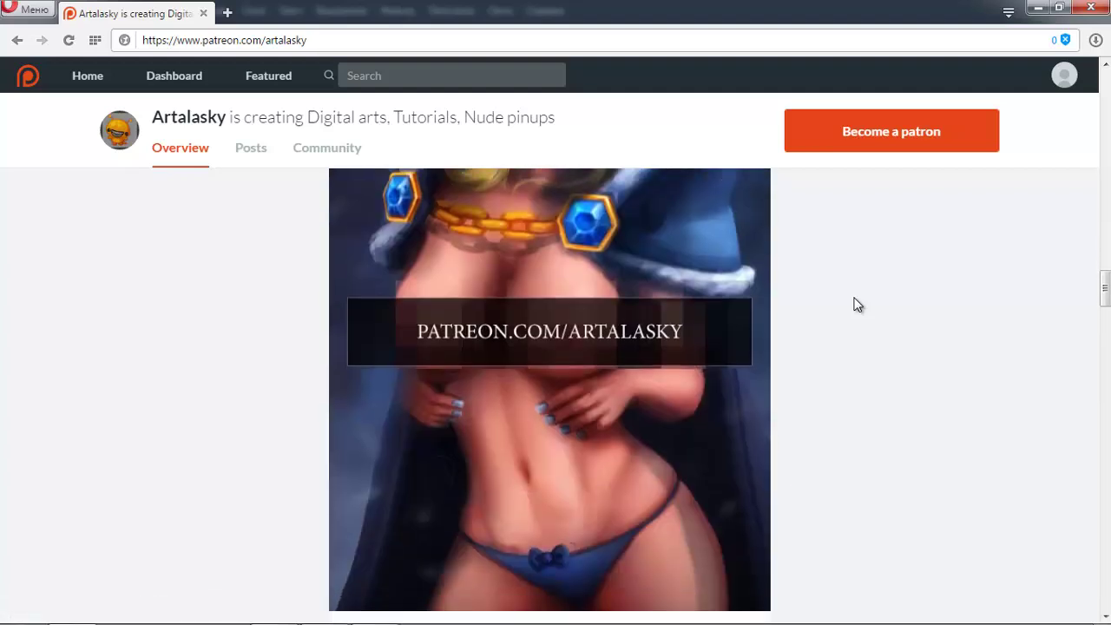
pyautogui.scroll(1, 857, 304)
pyautogui.scroll(1, 857, 303)
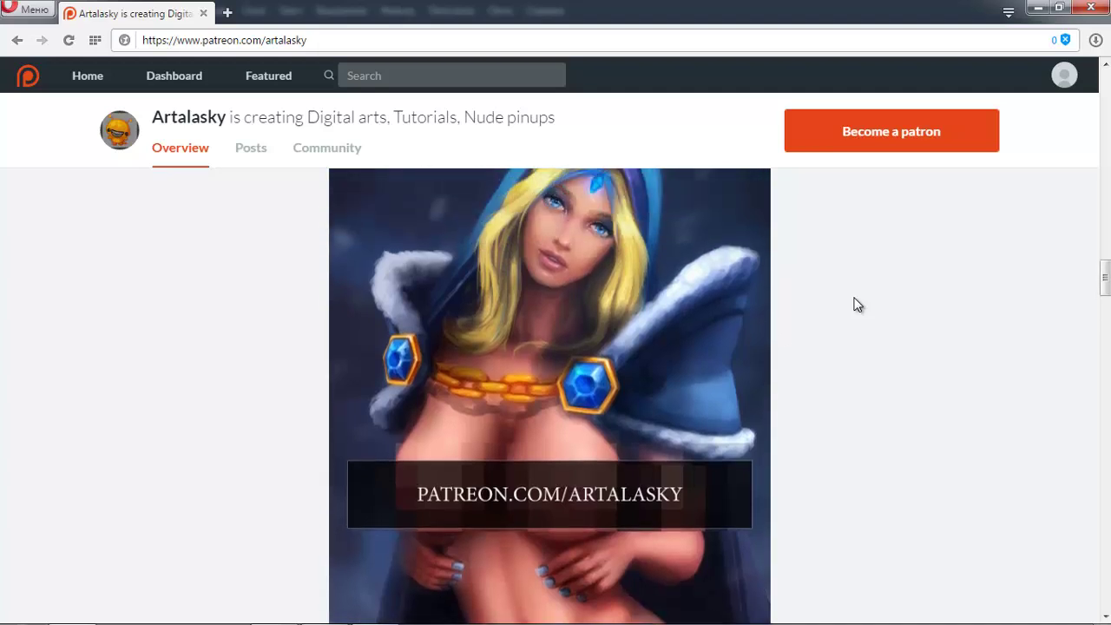
pyautogui.scroll(1, 856, 304)
pyautogui.scroll(3, 856, 303)
pyautogui.scroll(1, 856, 303)
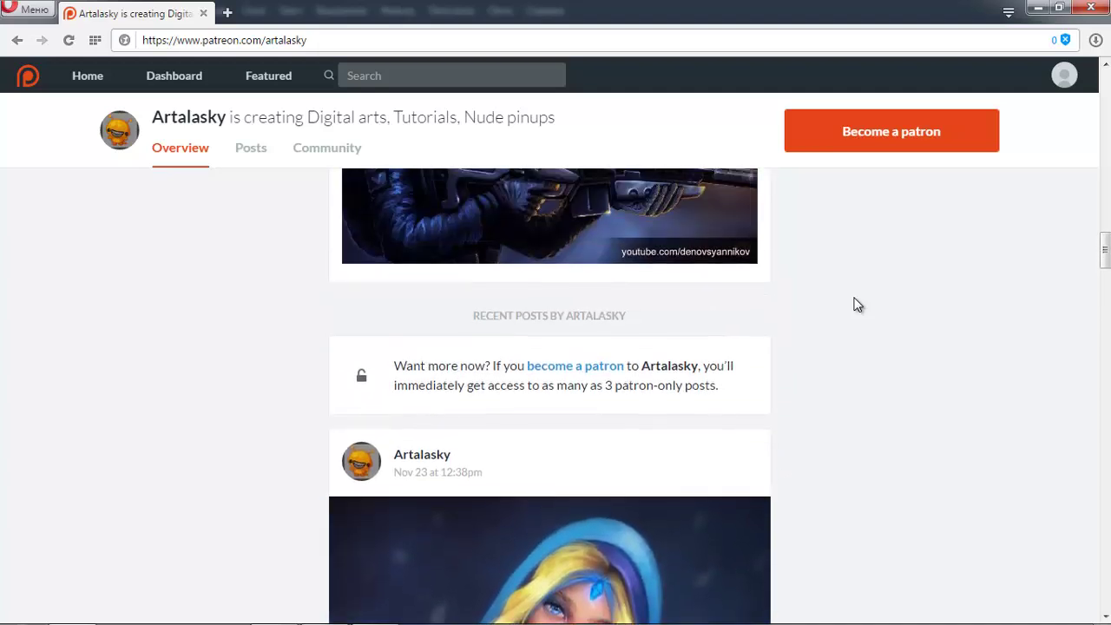
pyautogui.scroll(1, 857, 304)
pyautogui.scroll(3, 856, 304)
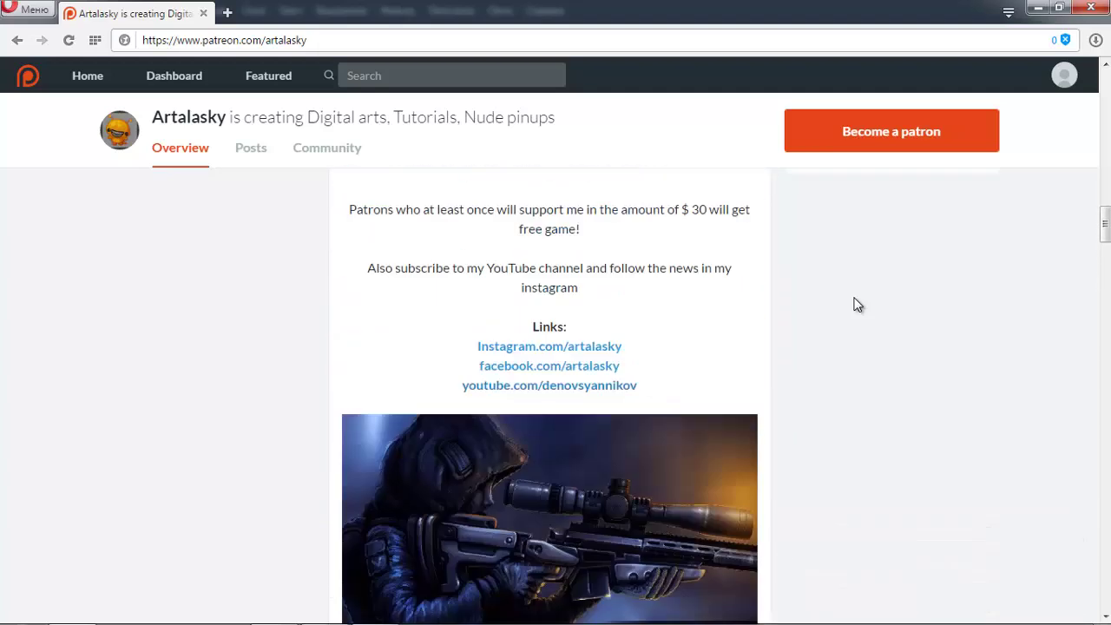
pyautogui.scroll(2, 857, 304)
pyautogui.scroll(2, 856, 304)
pyautogui.scroll(2, 856, 304)
pyautogui.scroll(2, 856, 303)
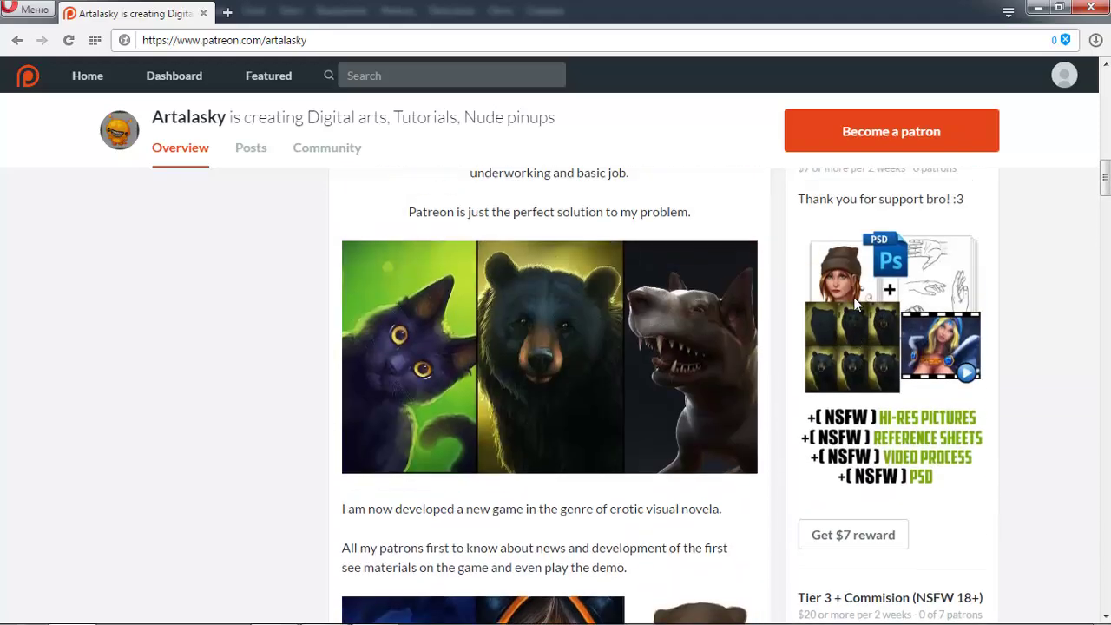
pyautogui.scroll(4, 857, 304)
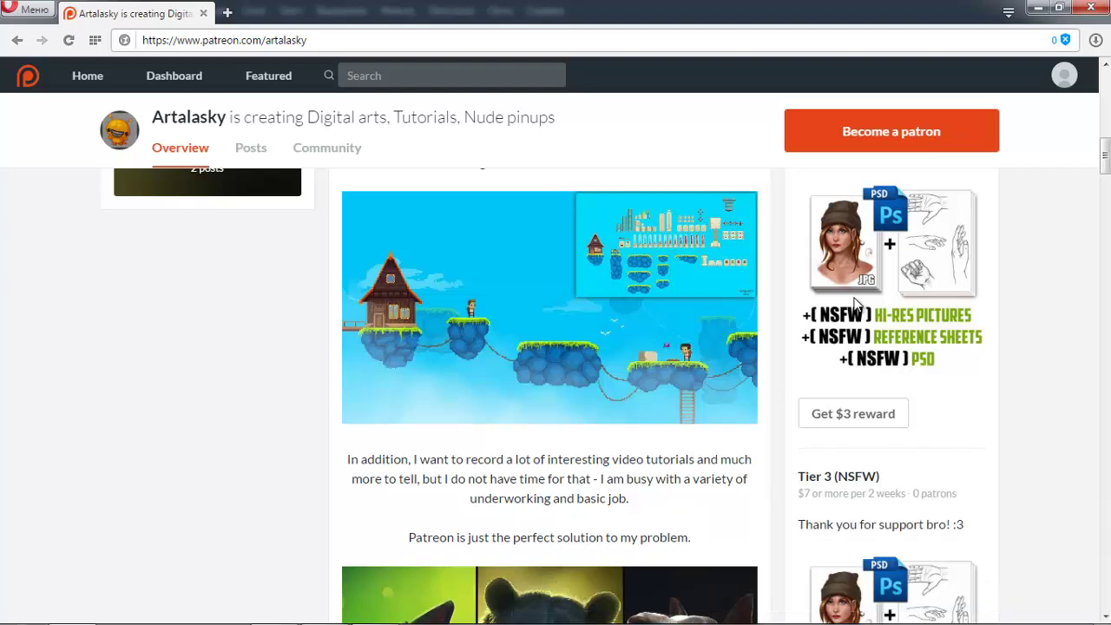
pyautogui.scroll(-3, 856, 304)
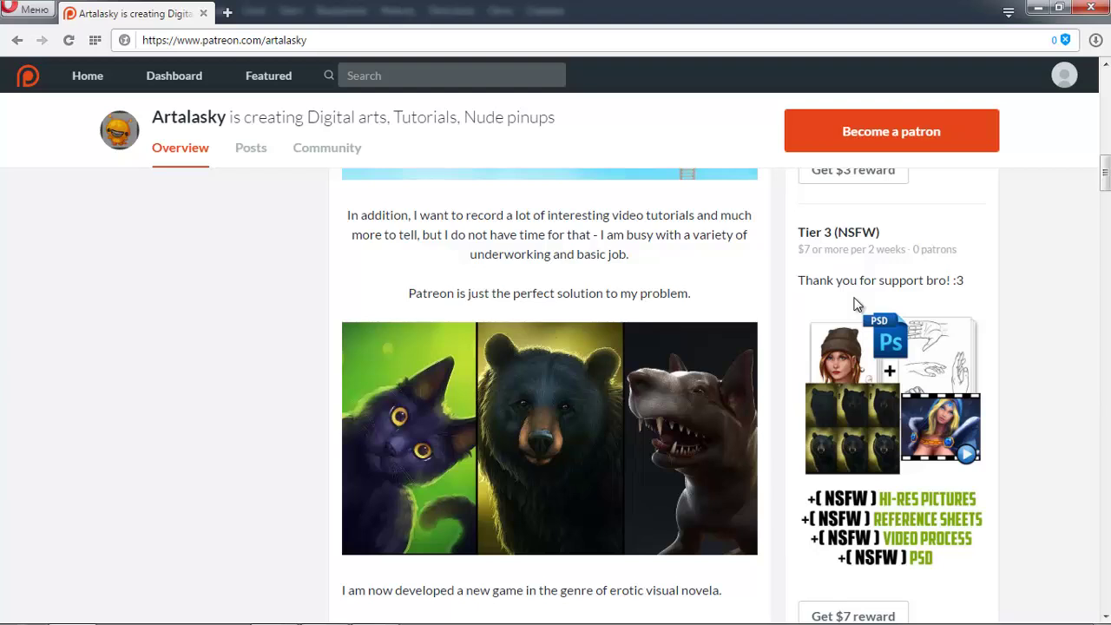
pyautogui.scroll(-4, 856, 304)
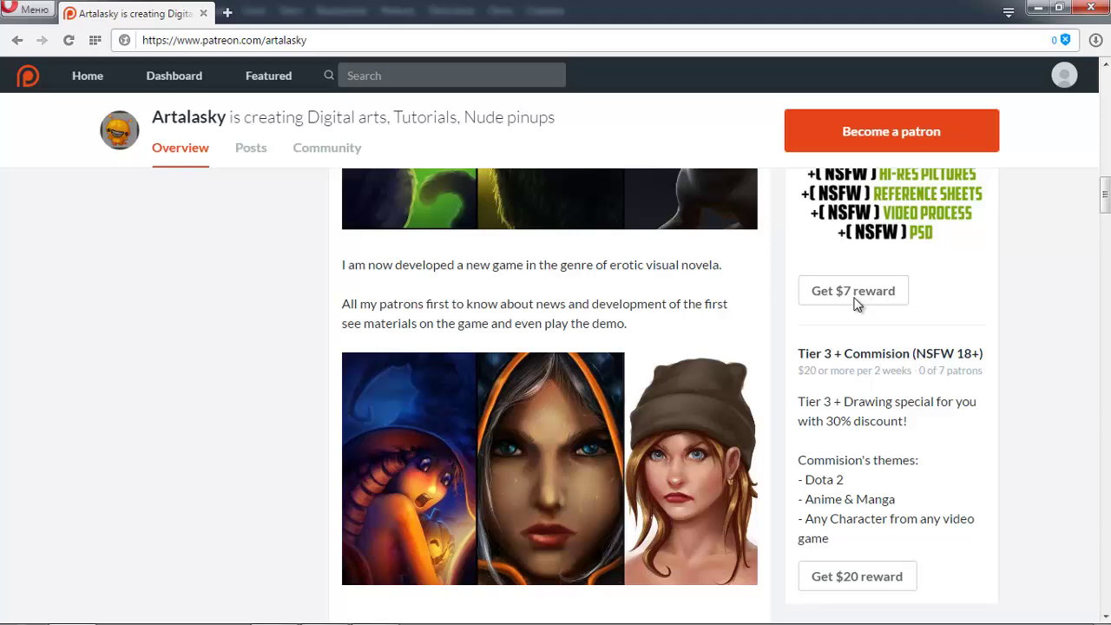
pyautogui.scroll(5, 854, 303)
pyautogui.scroll(5, 854, 304)
pyautogui.scroll(3, 854, 303)
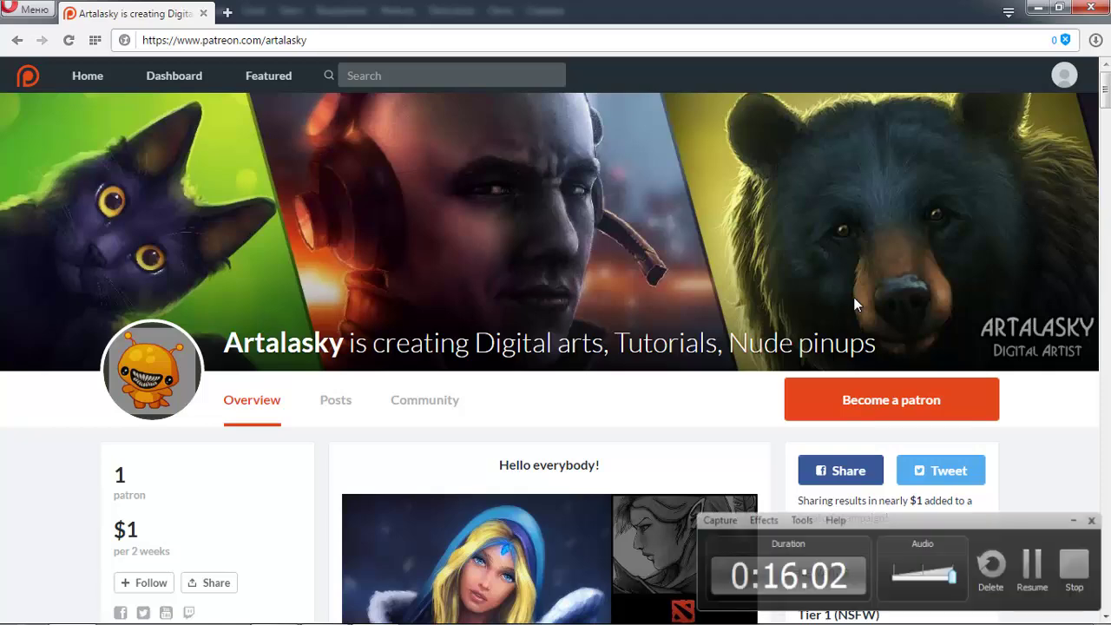
pyautogui.scroll(-1, 854, 303)
pyautogui.scroll(-1, 855, 303)
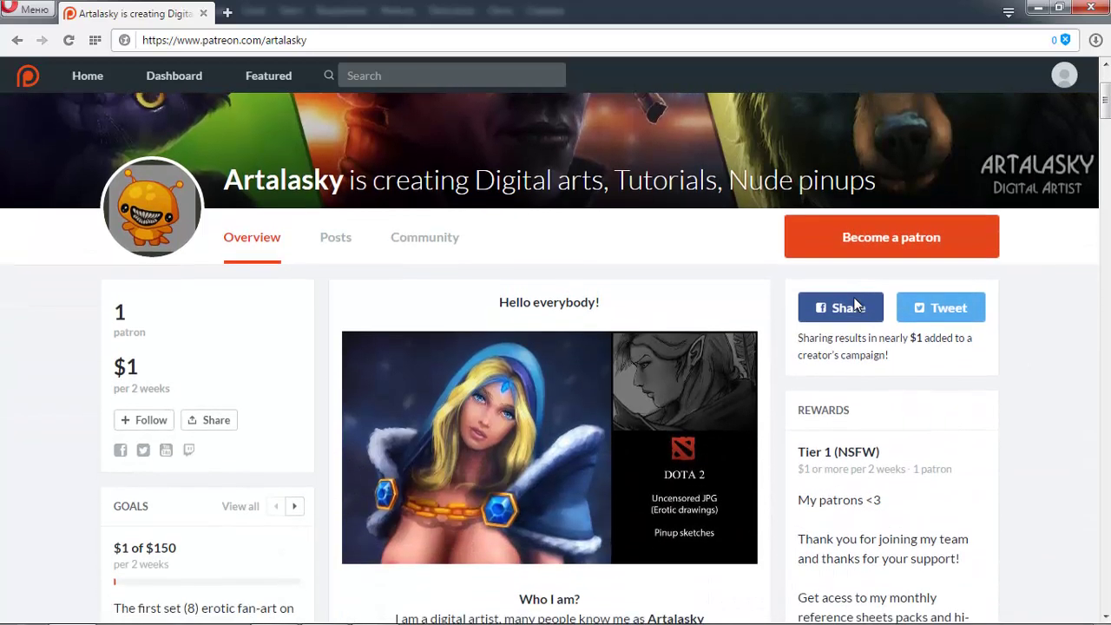
pyautogui.scroll(-1, 854, 304)
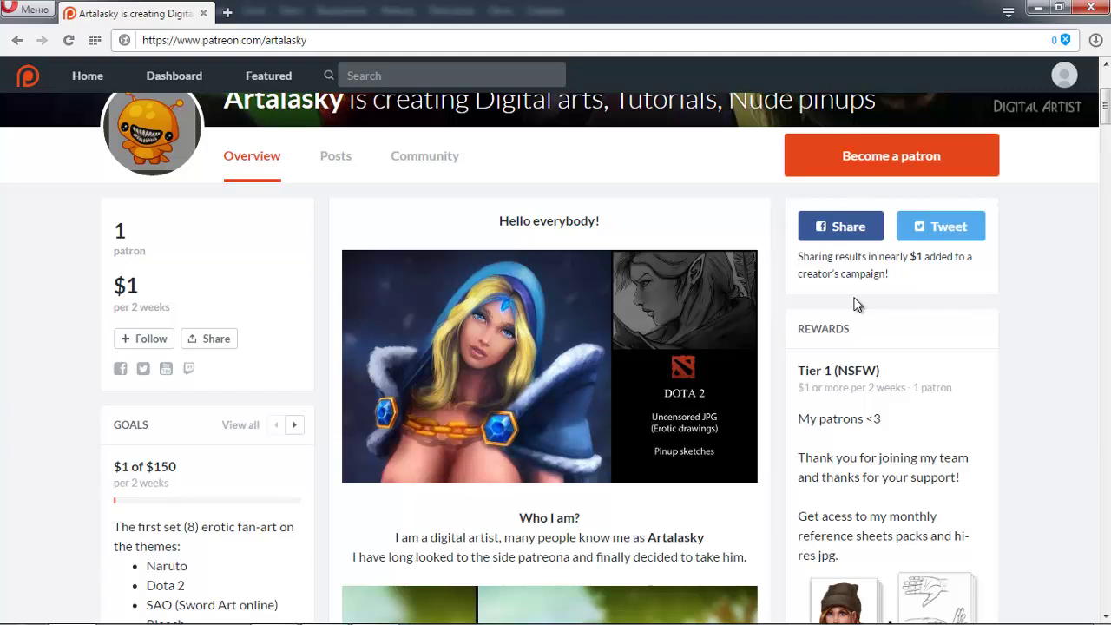
pyautogui.scroll(2, 854, 304)
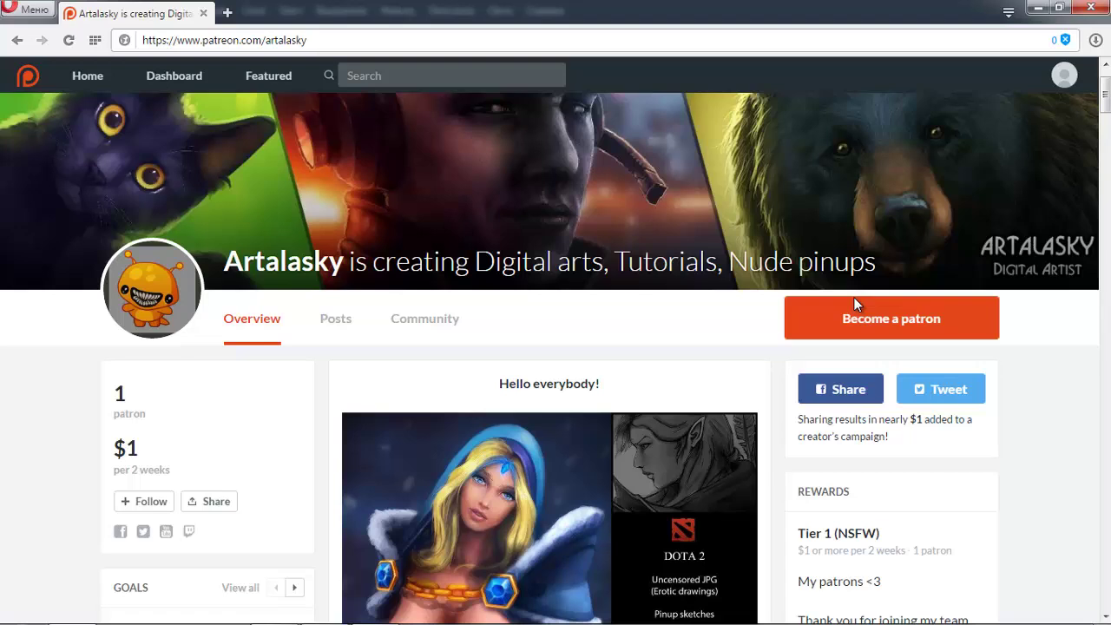
pyautogui.scroll(1, 854, 304)
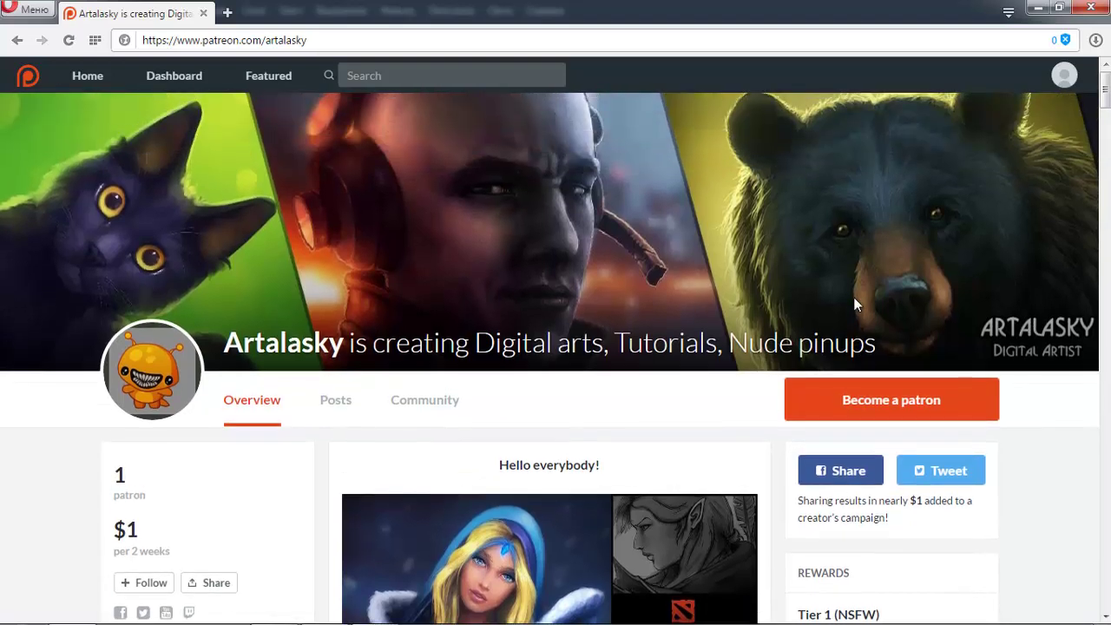